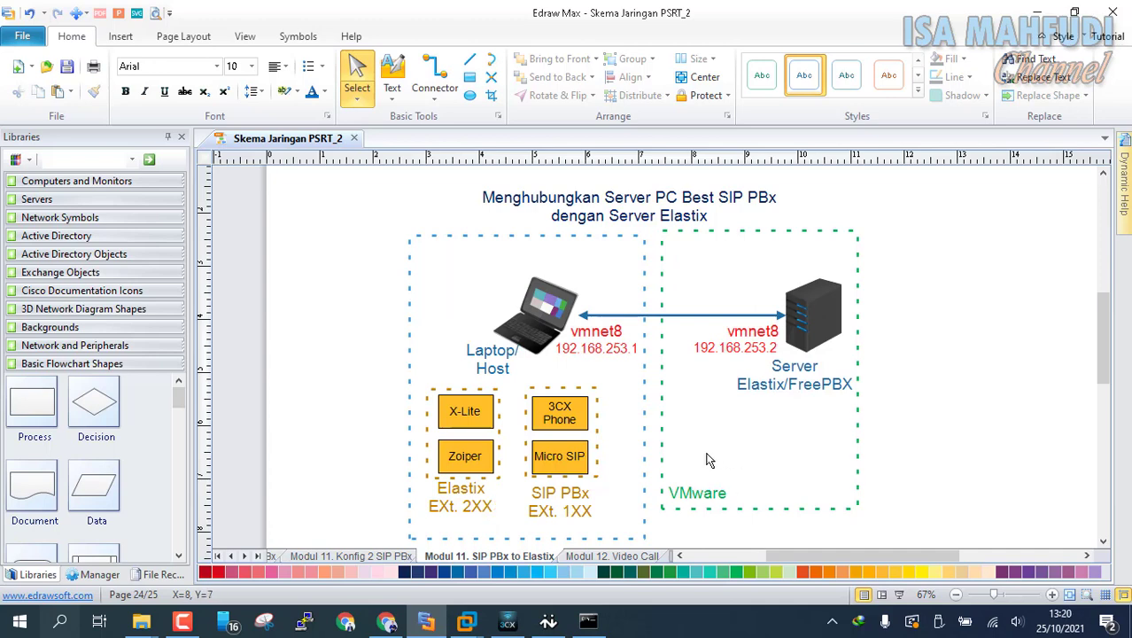
- Switch to the Elastix page in Chrome and view the configured PBX extensions
{"action": "mouse_move", "coordinate": [564, 462]}
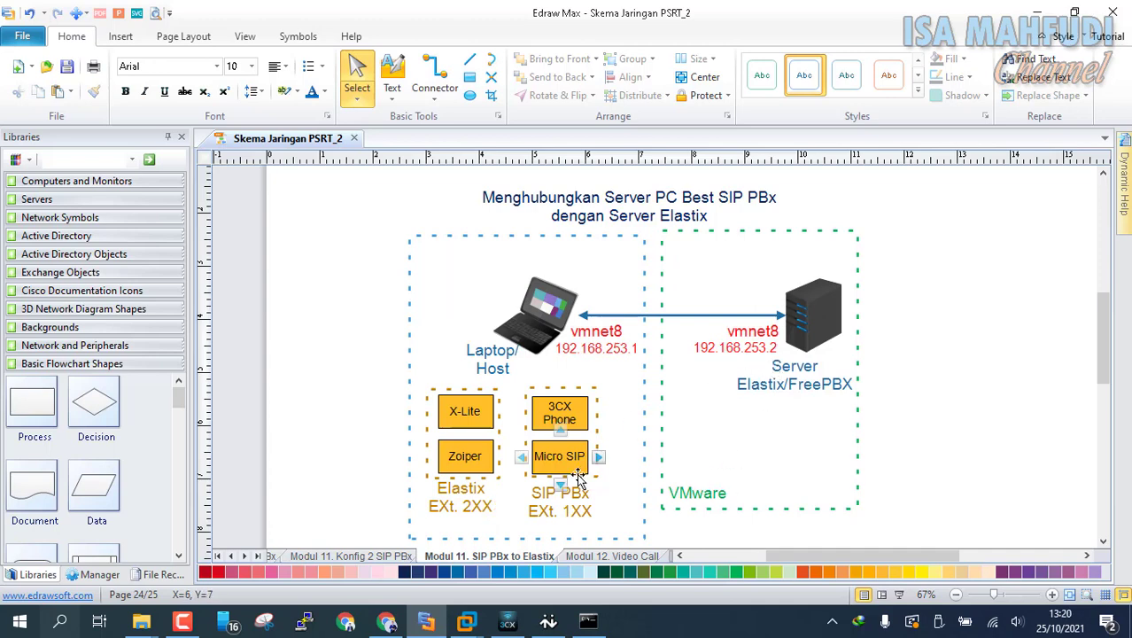
{"action": "mouse_move", "coordinate": [386, 621]}
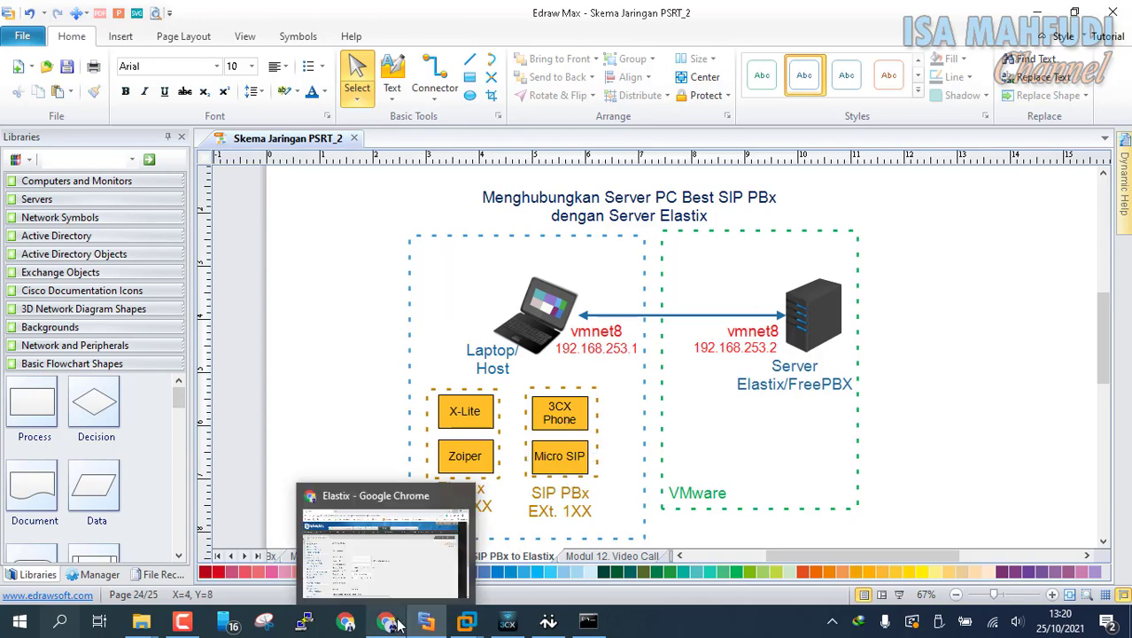
{"action": "left_click", "coordinate": [387, 560]}
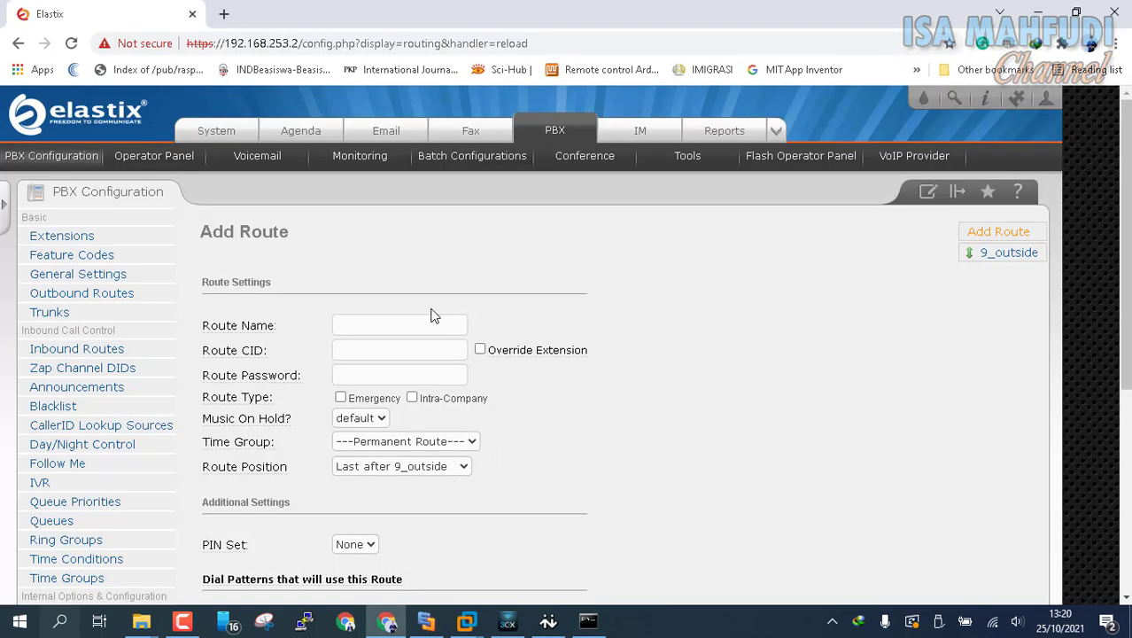
{"action": "left_click", "coordinate": [91, 237]}
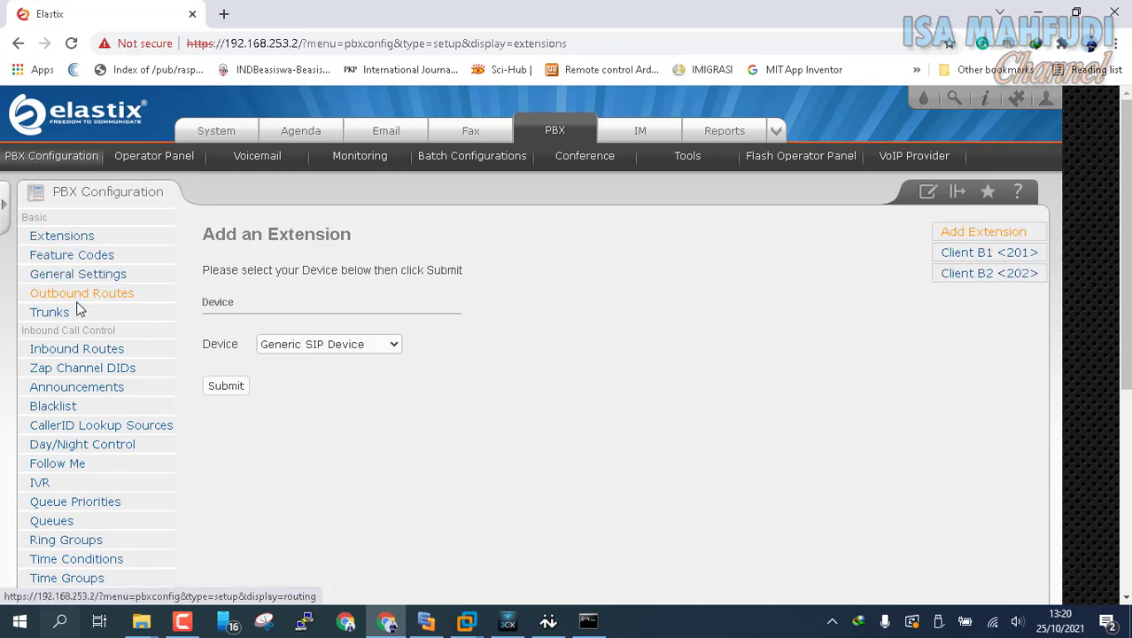
- Start a new SIP trunk in the PBX configuration and set its general trunk name to KonekToPCBest
{"action": "left_click", "coordinate": [60, 325]}
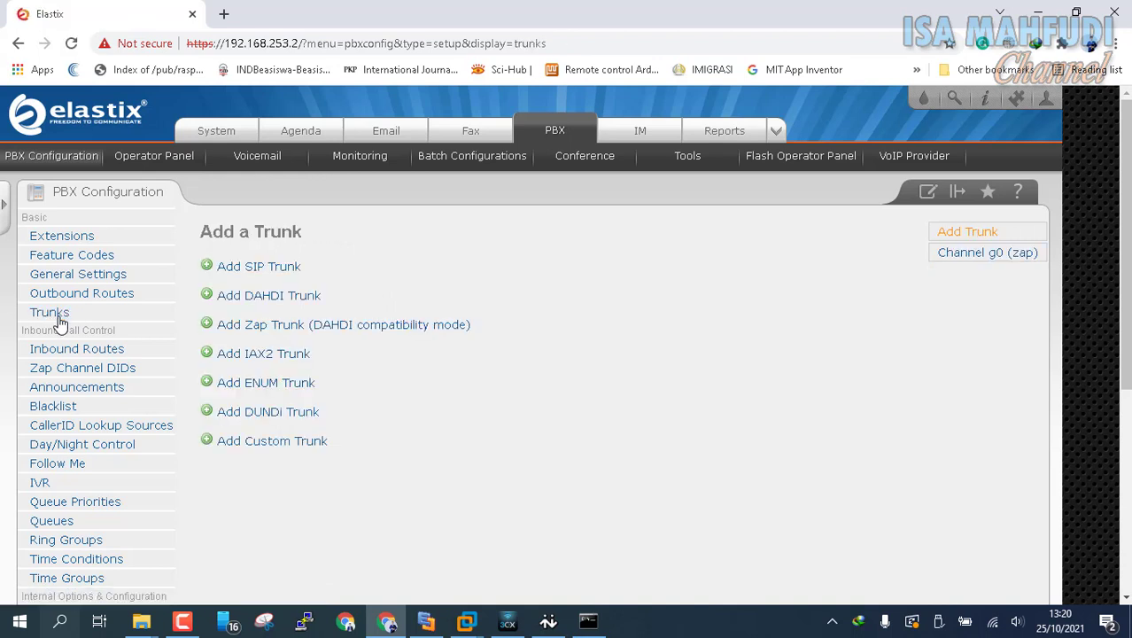
{"action": "left_click", "coordinate": [285, 270]}
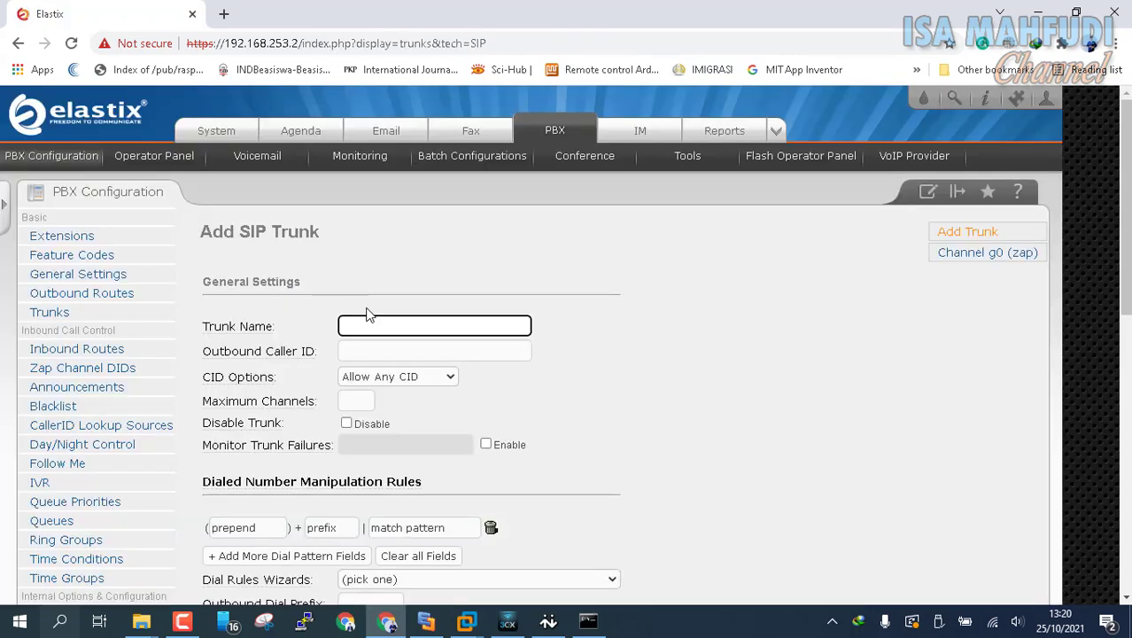
{"action": "left_click", "coordinate": [383, 323]}
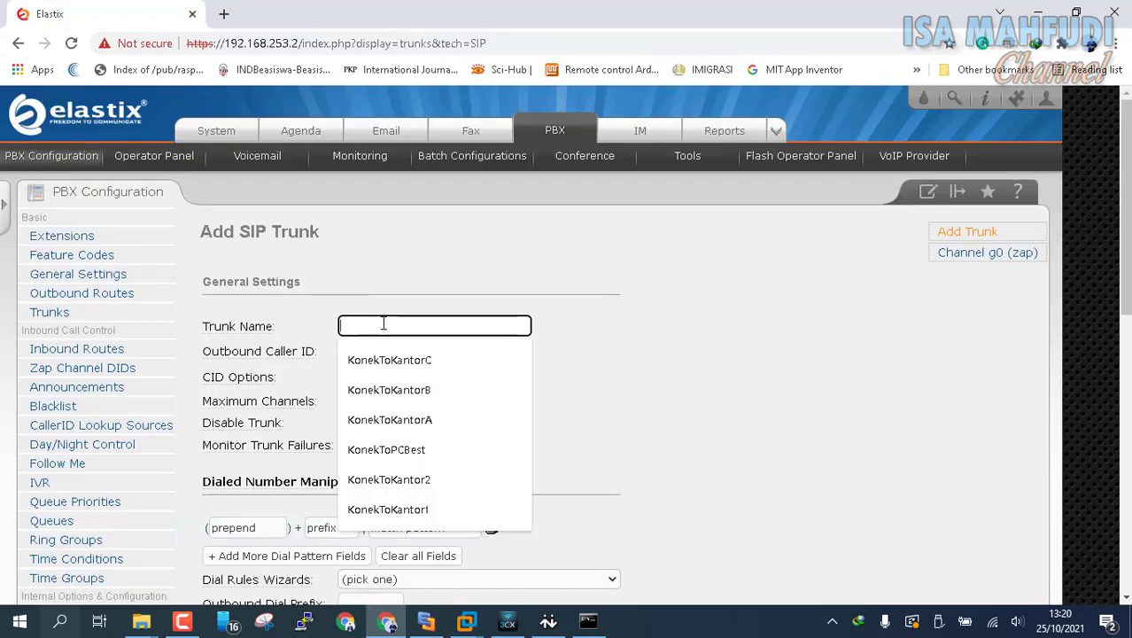
{"action": "type", "text": "Konek"}
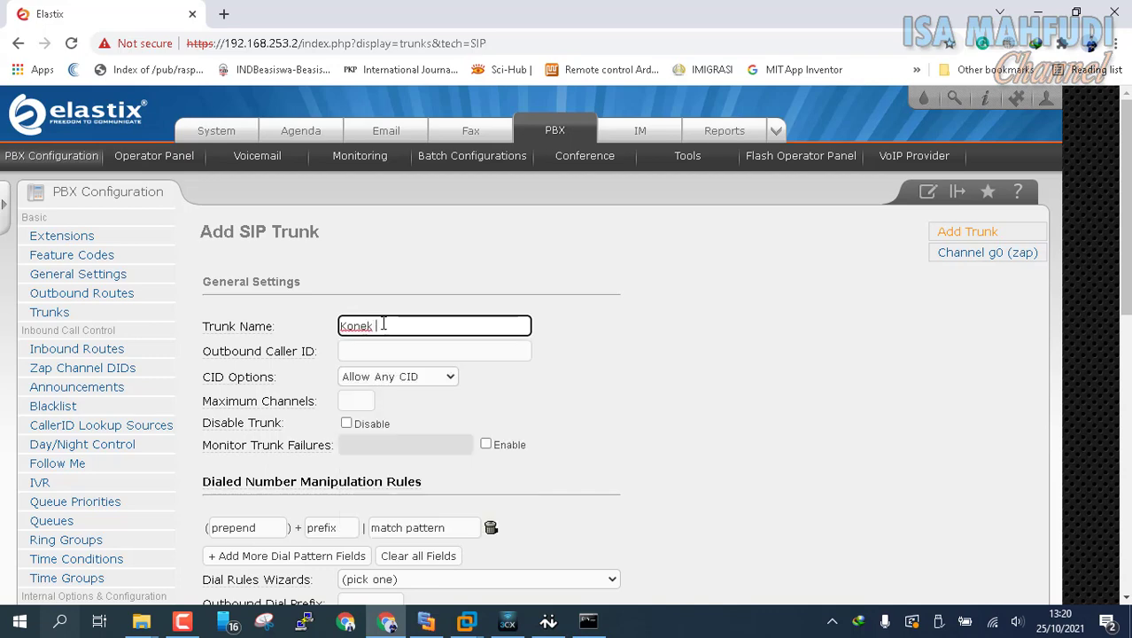
{"action": "key", "text": "BackSpace"}
{"action": "type", "text": "To"}
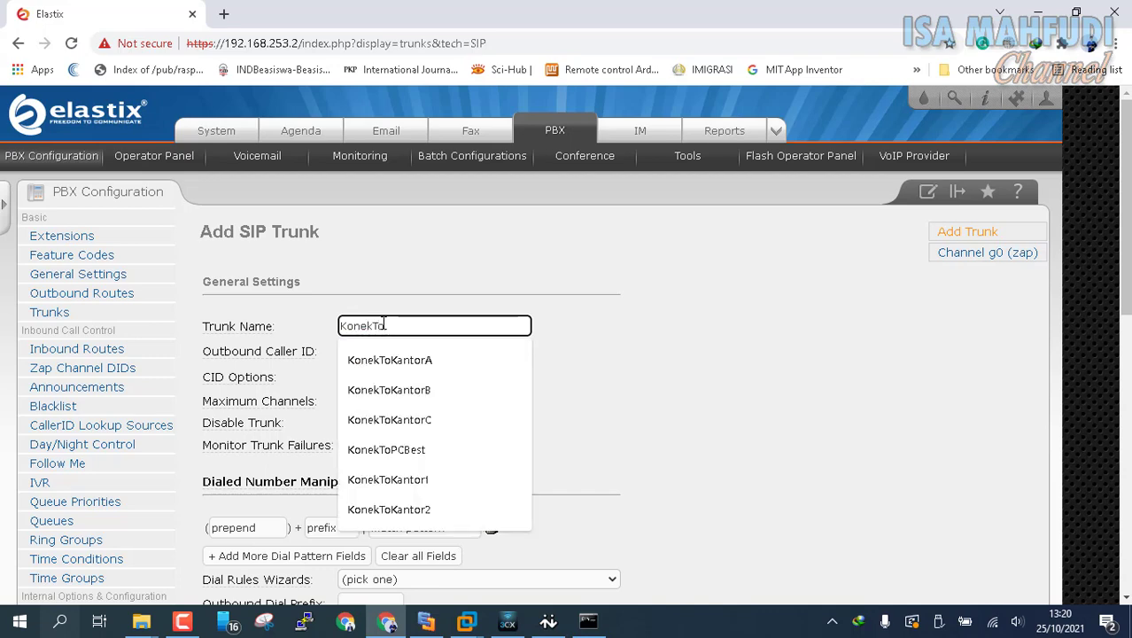
{"action": "type", "text": "PCB"}
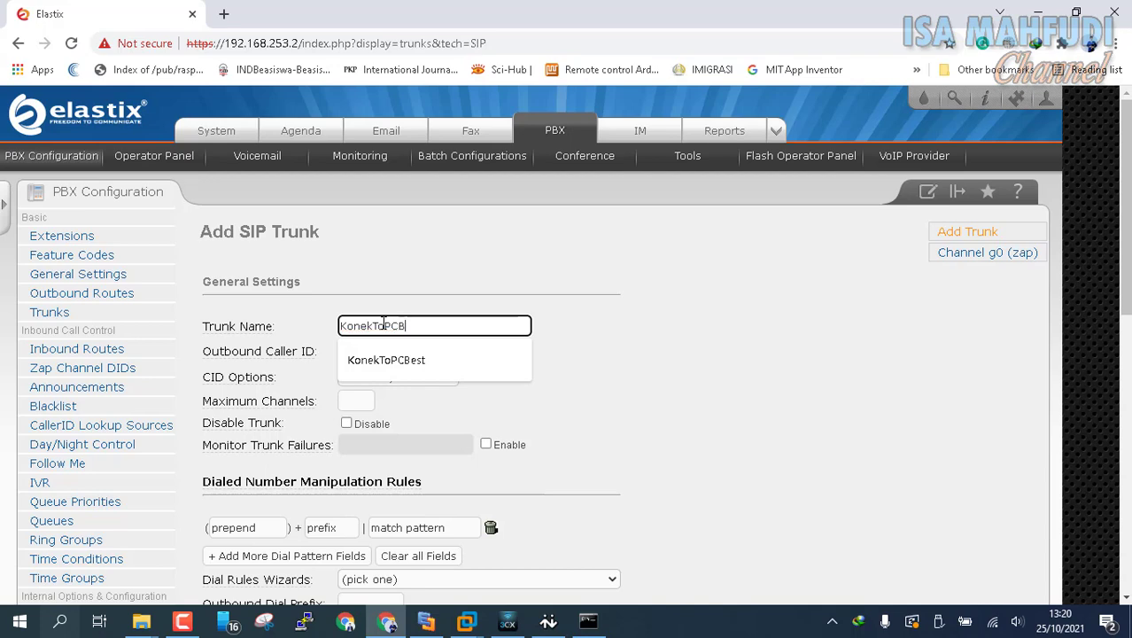
{"action": "left_click", "coordinate": [386, 359]}
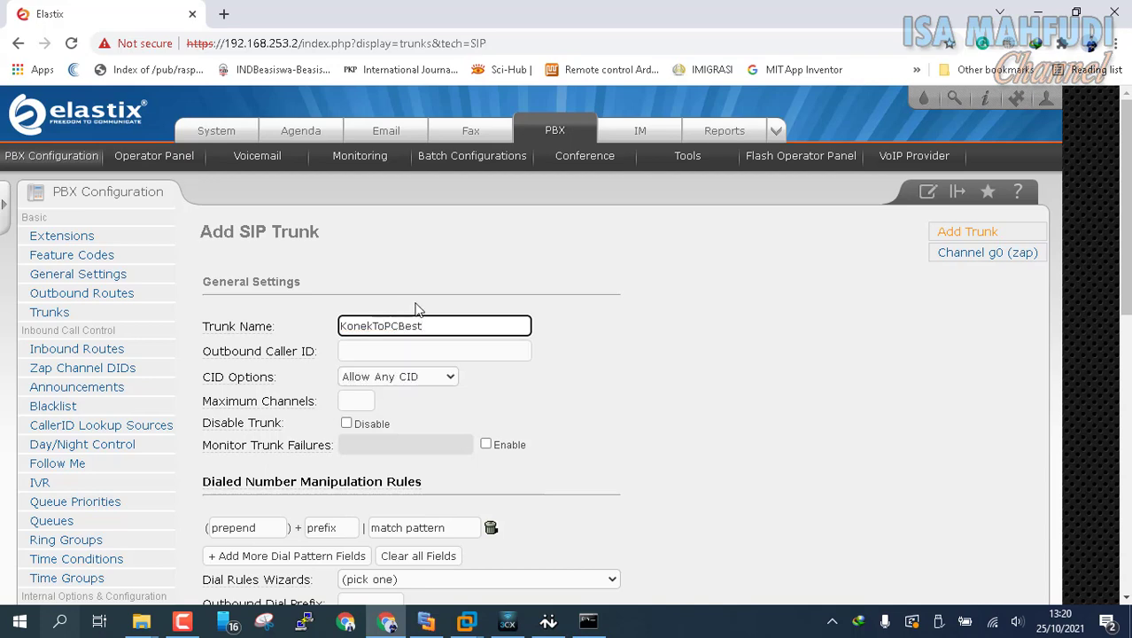
{"action": "left_click", "coordinate": [674, 396]}
- Set the trunk name in the Outgoing Settings to KonekToPCBest
{"action": "scroll", "coordinate": [674, 396], "scroll_direction": "down", "scroll_amount": 3}
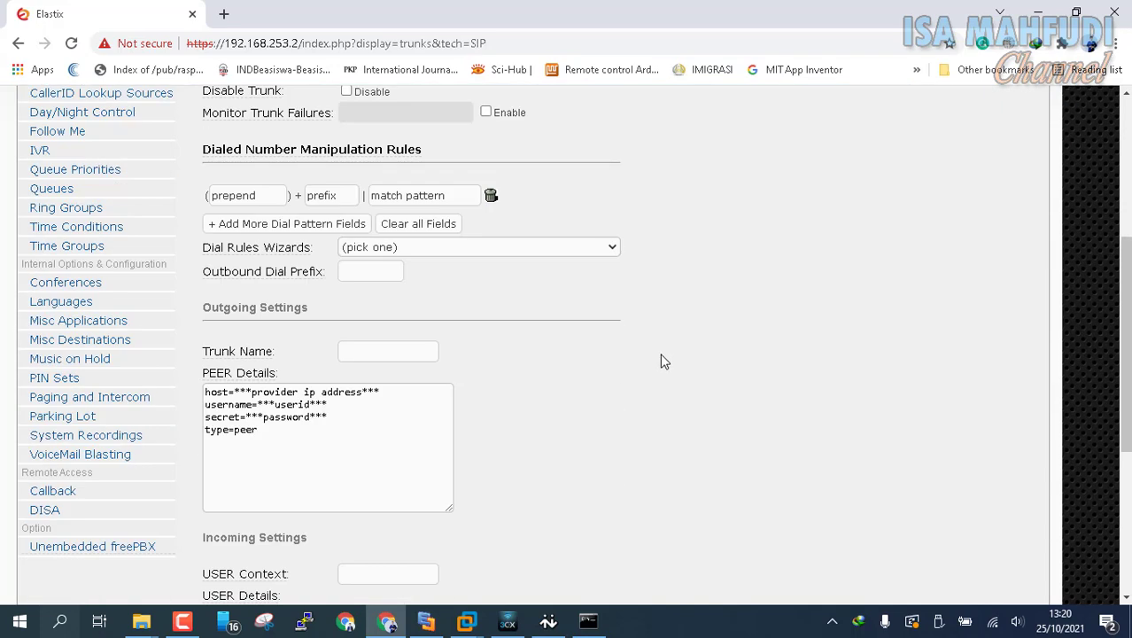
{"action": "left_click", "coordinate": [384, 350]}
{"action": "type", "text": "Konek"}
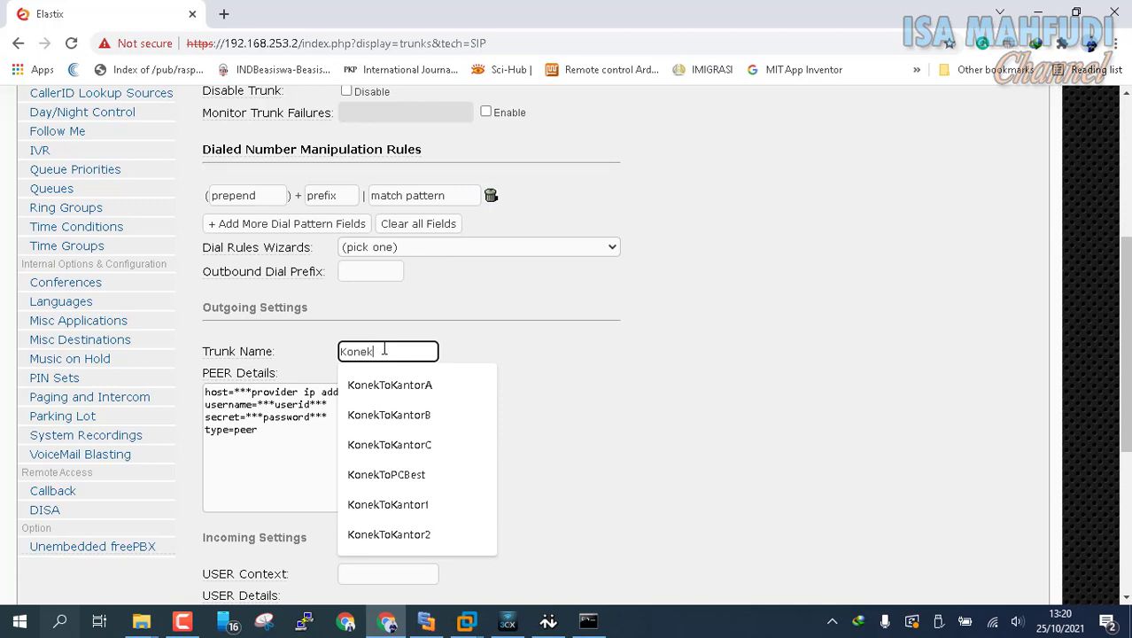
{"action": "type", "text": "ToP"}
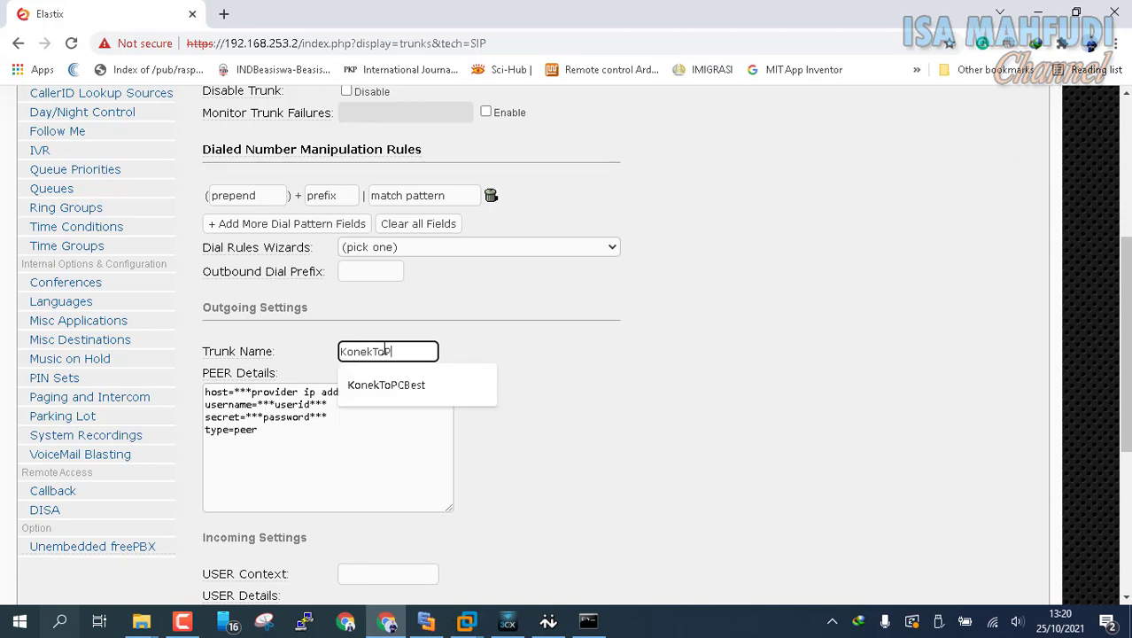
{"action": "left_click", "coordinate": [390, 385]}
- Remove the username and secret lines from the PEER Details and replace the host placeholder with the address's leading 1
{"action": "left_click_drag", "start_coordinate": [372, 417], "coordinate": [346, 404]}
{"action": "key", "text": "shift+Home"}
{"action": "key", "text": "BackSpace"}
{"action": "key", "text": "shift+End"}
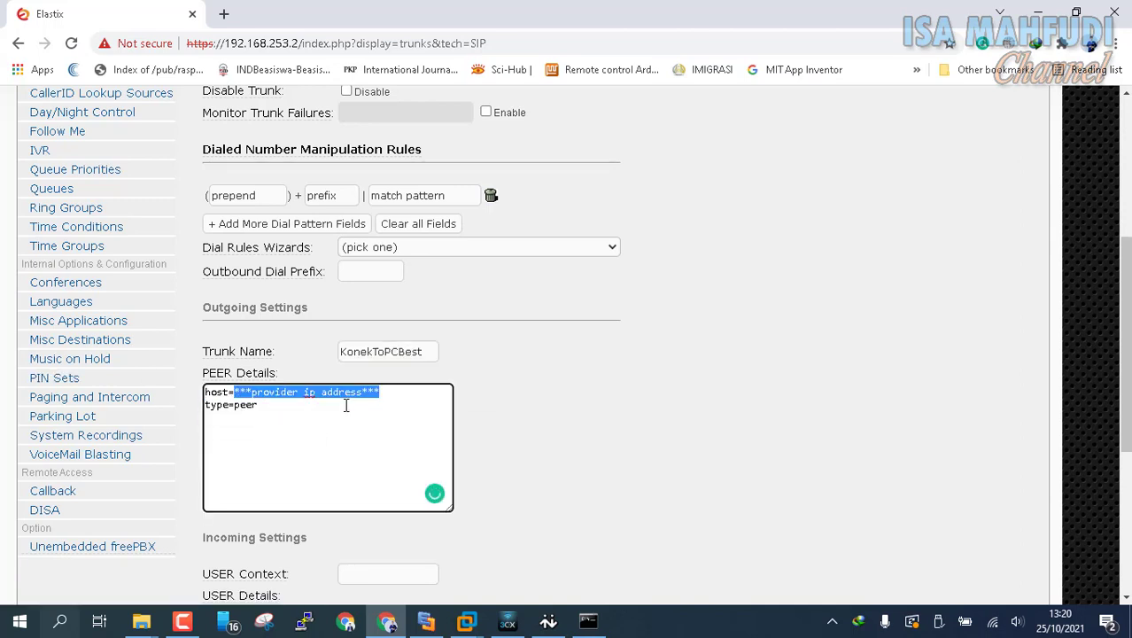
{"action": "type", "text": "1"}
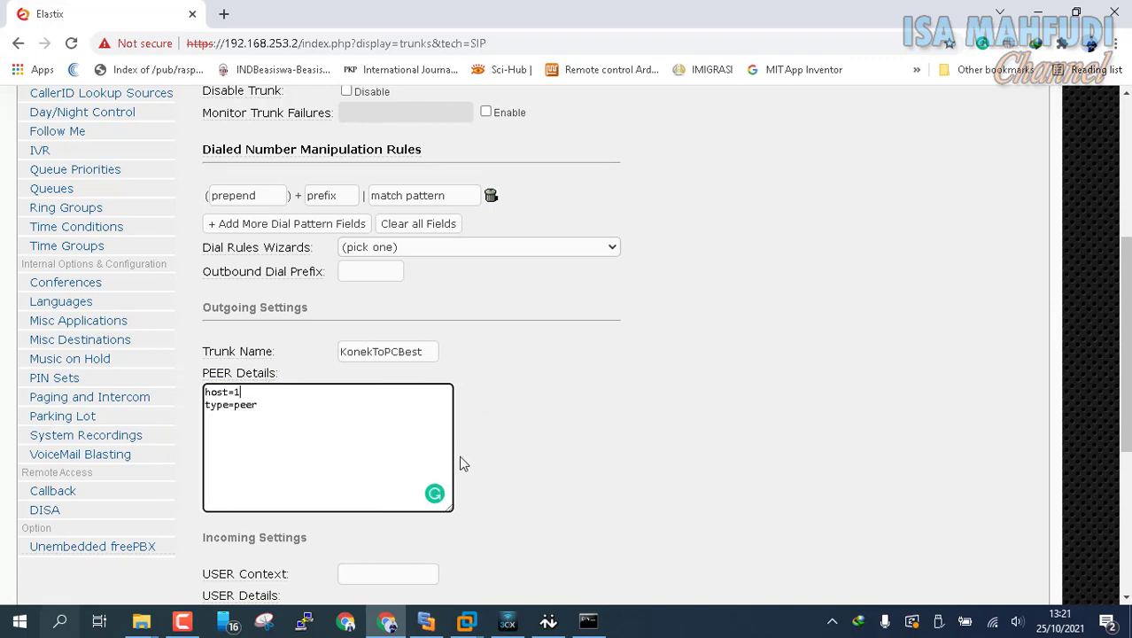
- Look up the VMnet8 adapter's IPv4 address in the Command Prompt and return to the PEER Details in Elastix
{"action": "left_click", "coordinate": [588, 621]}
{"action": "scroll", "coordinate": [526, 288], "scroll_direction": "up", "scroll_amount": 1}
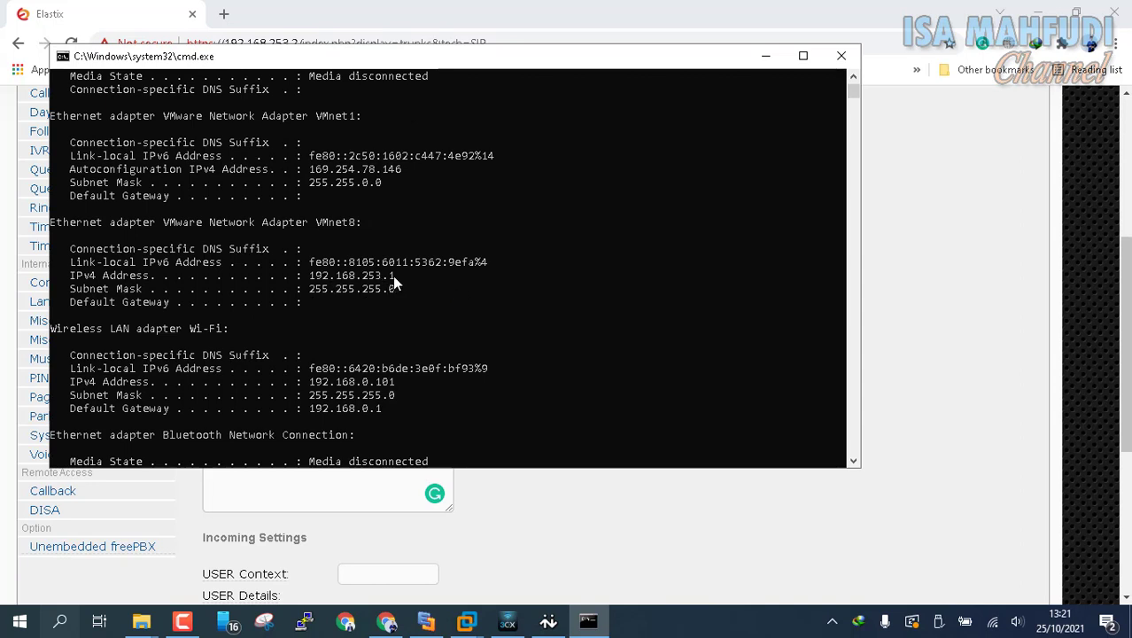
{"action": "left_click", "coordinate": [599, 480]}
{"action": "left_click", "coordinate": [321, 387]}
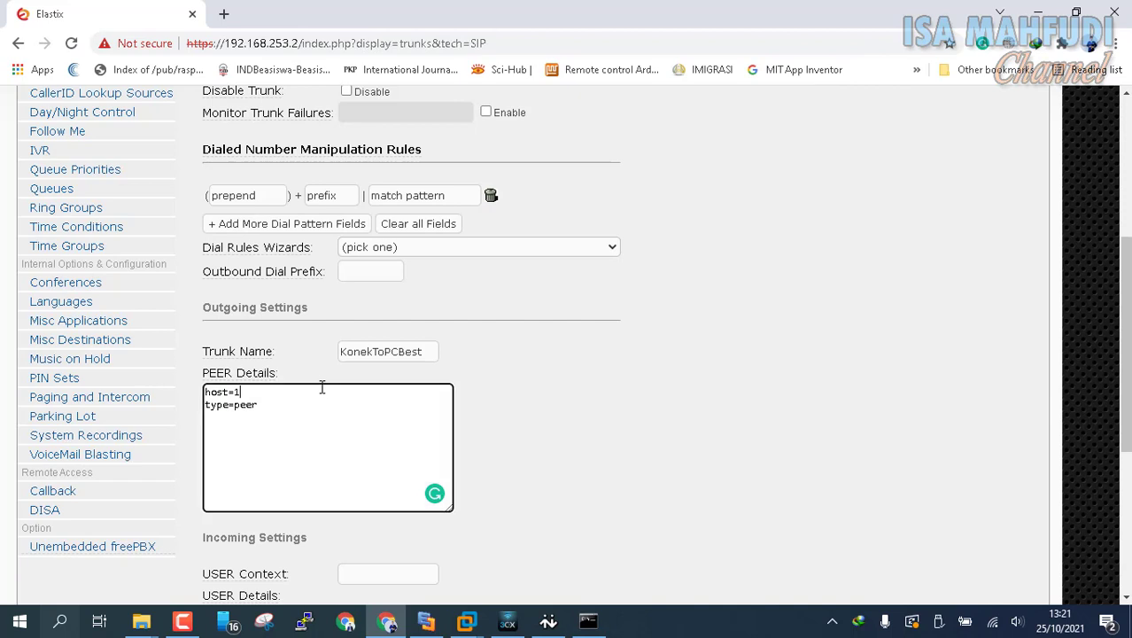
- Complete the PEER Details host as 192.168.253.1 and add the line qualify=yes below type=peer
{"action": "type", "text": "92.168"}
{"action": "type", "text": ".2"}
{"action": "type", "text": "53.1 type=peer q"}
{"action": "type", "text": "uali"}
{"action": "type", "text": "fy"}
{"action": "type", "text": "=yes"}
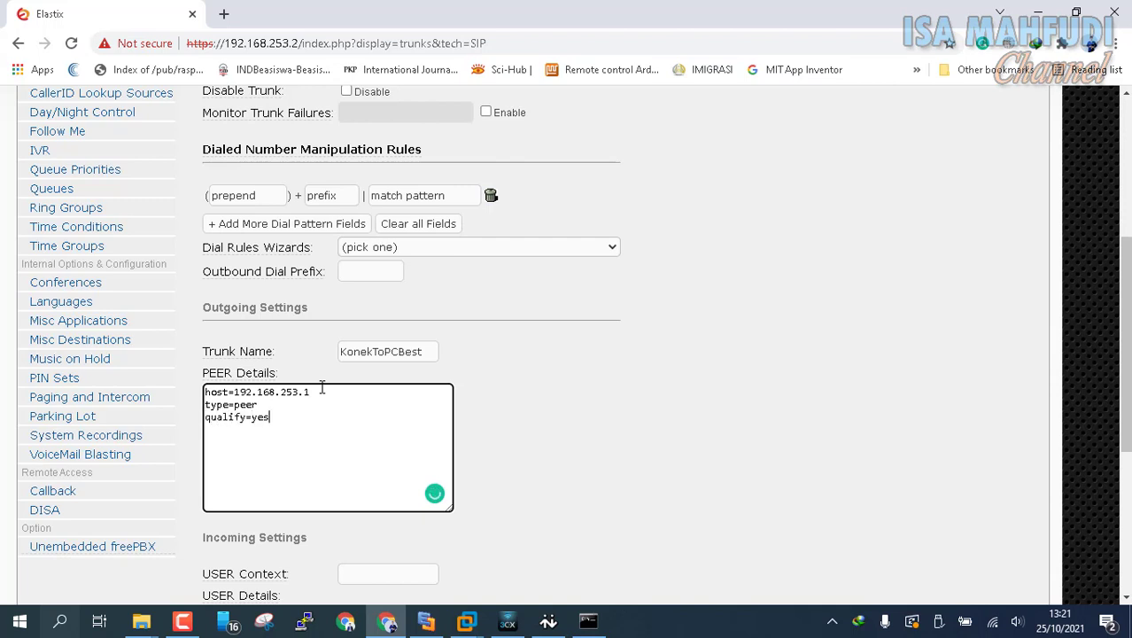
- Clear the default USER Details in the Incoming Settings and submit the trunk without an outbound caller ID
{"action": "left_click", "coordinate": [617, 393]}
{"action": "scroll", "coordinate": [571, 426], "scroll_direction": "down", "scroll_amount": 3}
{"action": "scroll", "coordinate": [571, 426], "scroll_direction": "up", "scroll_amount": 2}
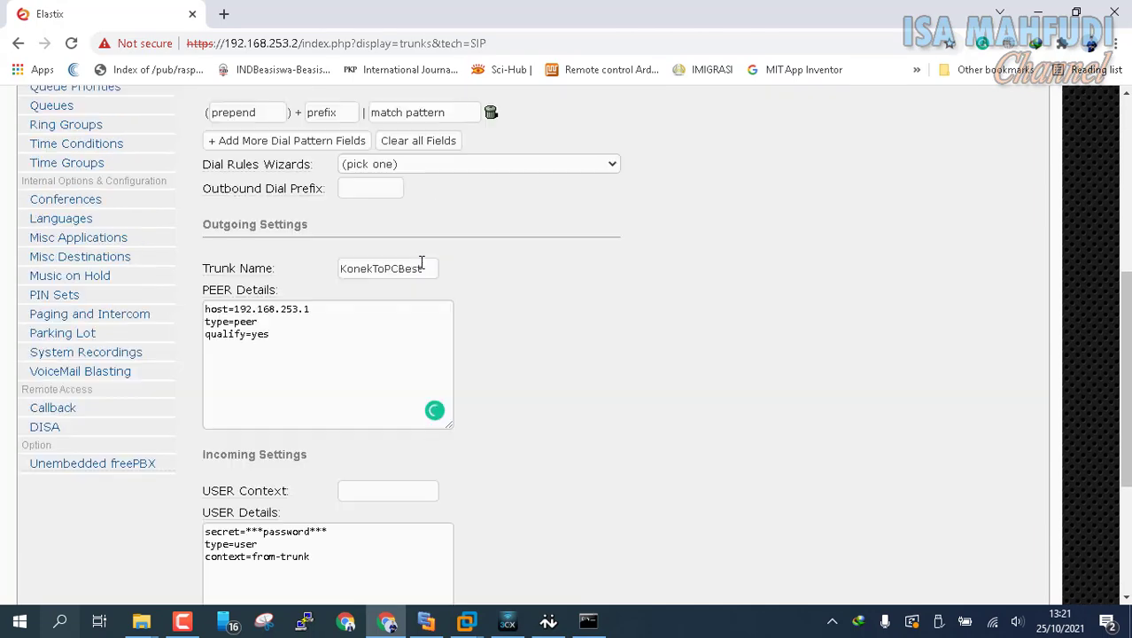
{"action": "scroll", "coordinate": [387, 352], "scroll_direction": "down", "scroll_amount": 3}
{"action": "left_click", "coordinate": [373, 334]}
{"action": "key", "text": "ctrl+a"}
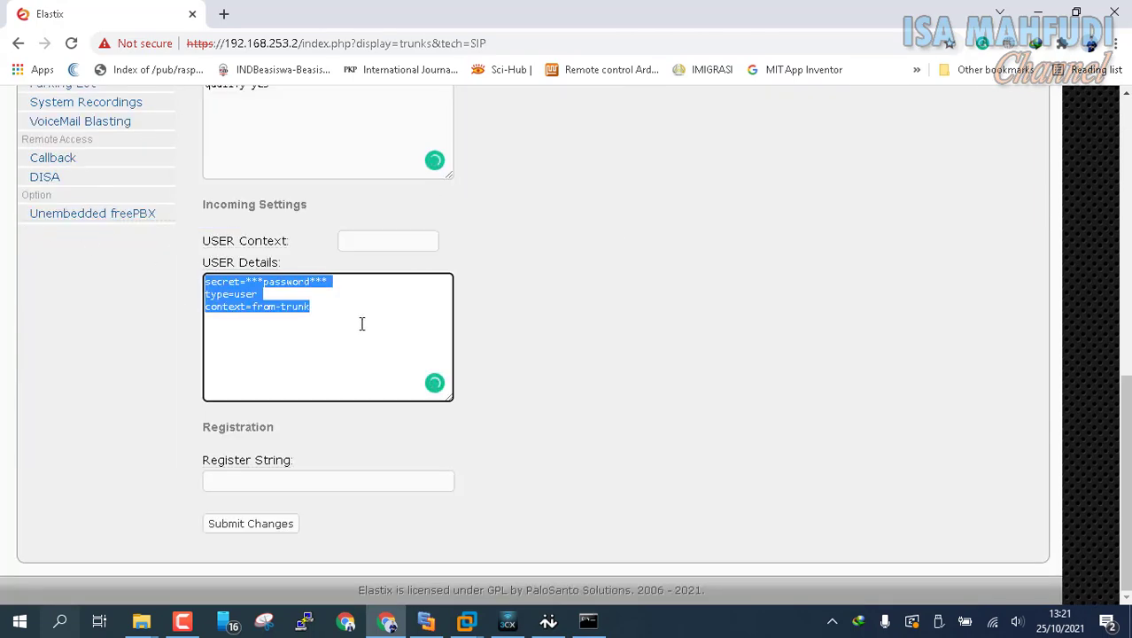
{"action": "key", "text": "BackSpace"}
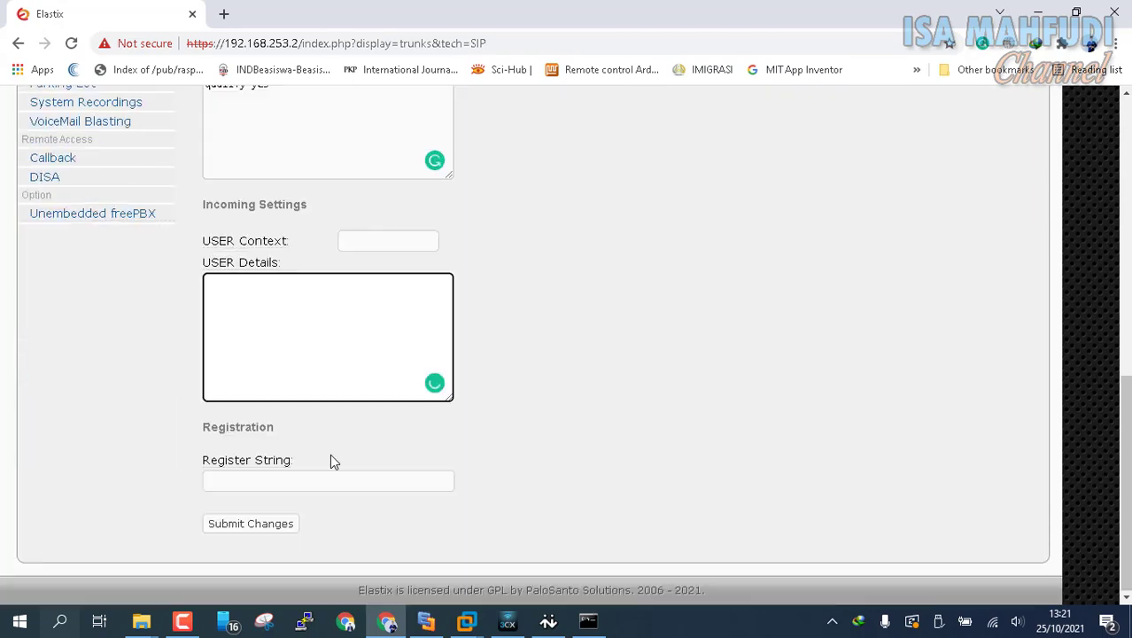
{"action": "left_click", "coordinate": [279, 522]}
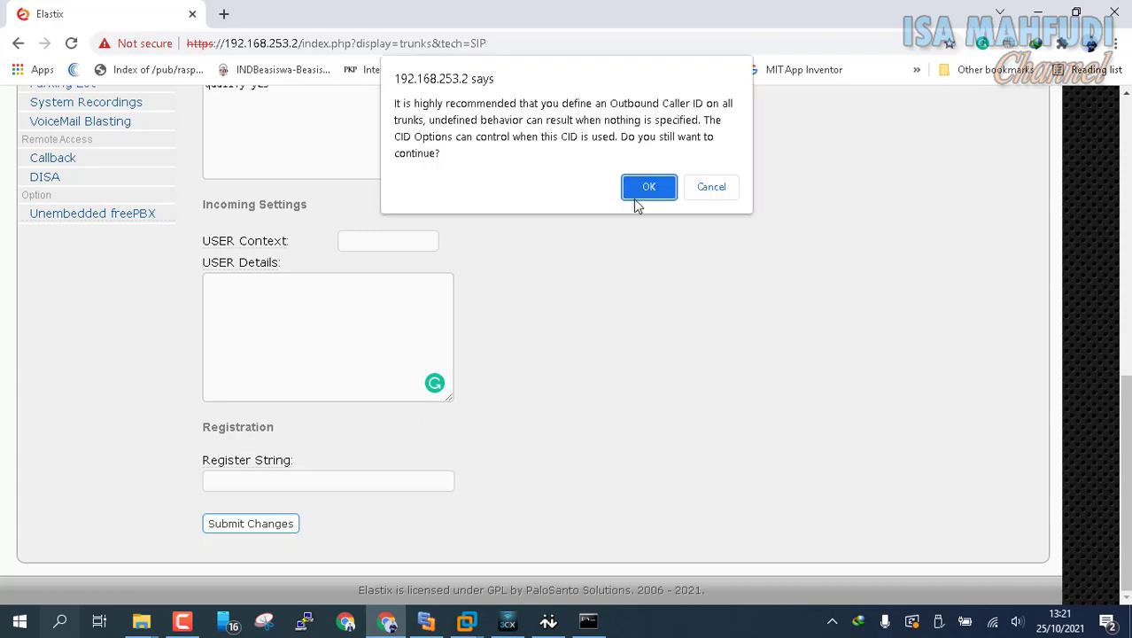
{"action": "left_click", "coordinate": [640, 196]}
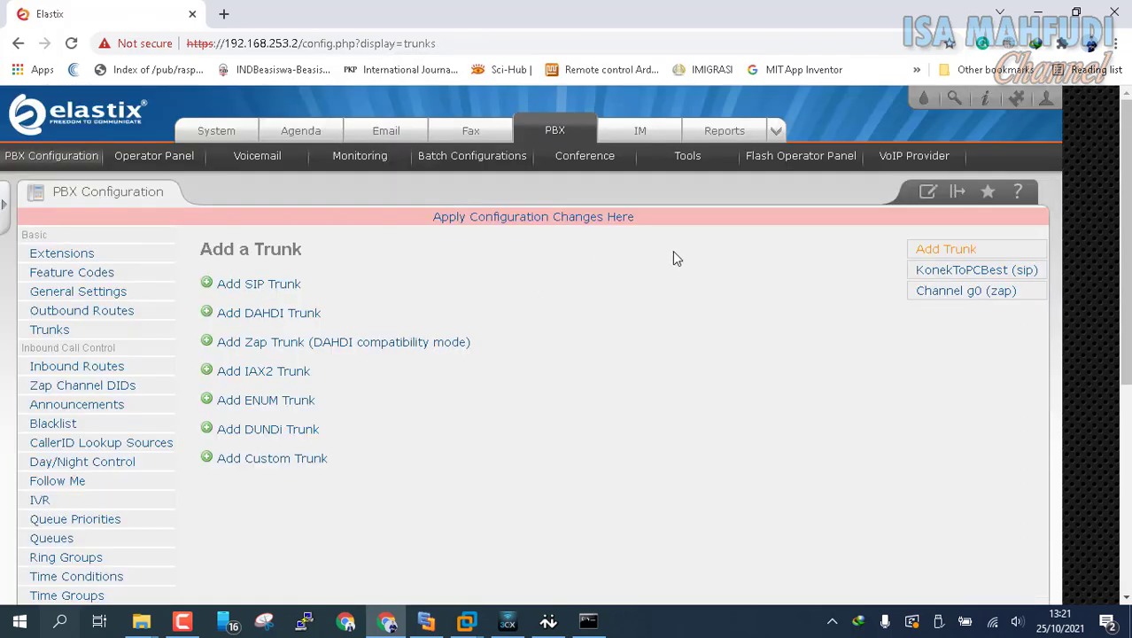
- Start a new outbound route and name it RouteToPCBest
{"action": "left_click", "coordinate": [112, 322]}
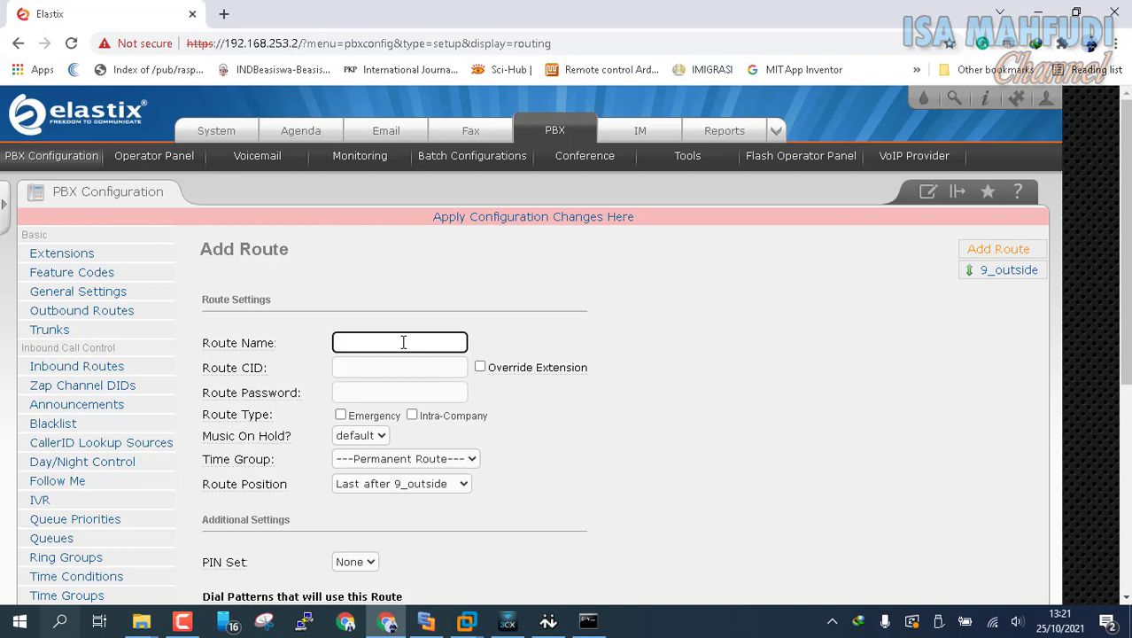
{"action": "type", "text": "Route"}
{"action": "type", "text": "ToPXB"}
{"action": "key", "text": "BackSpace"}
{"action": "key", "text": "BackSpace"}
{"action": "left_click", "coordinate": [780, 397]}
- Define the route's dial pattern with prefix 5 and match pattern 1X
{"action": "scroll", "coordinate": [789, 396], "scroll_direction": "down", "scroll_amount": 3}
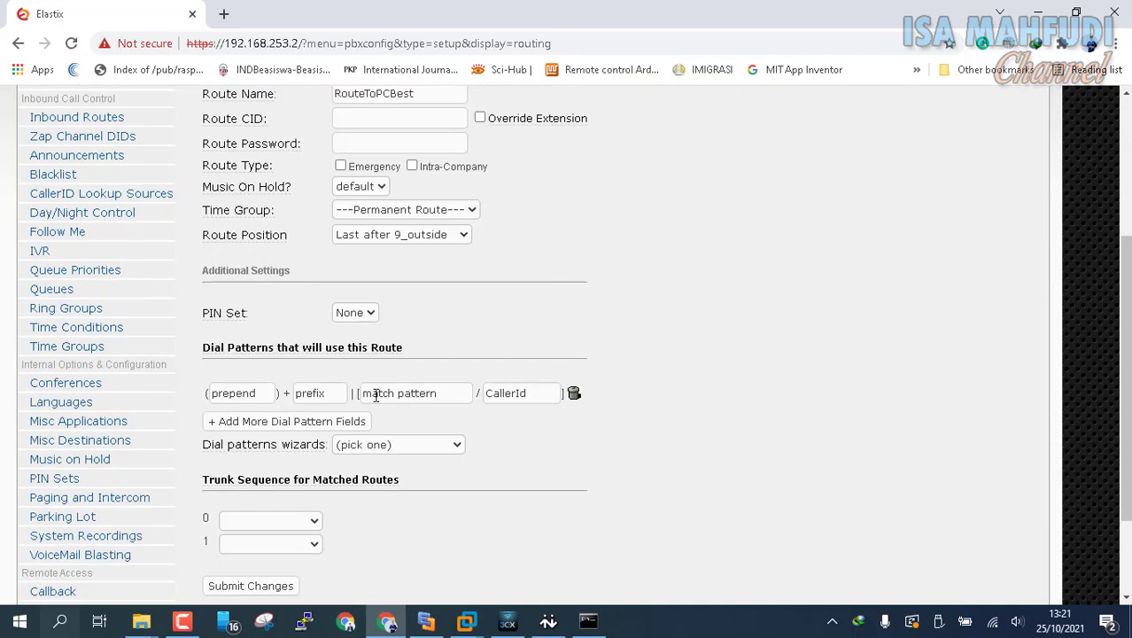
{"action": "left_click", "coordinate": [330, 396]}
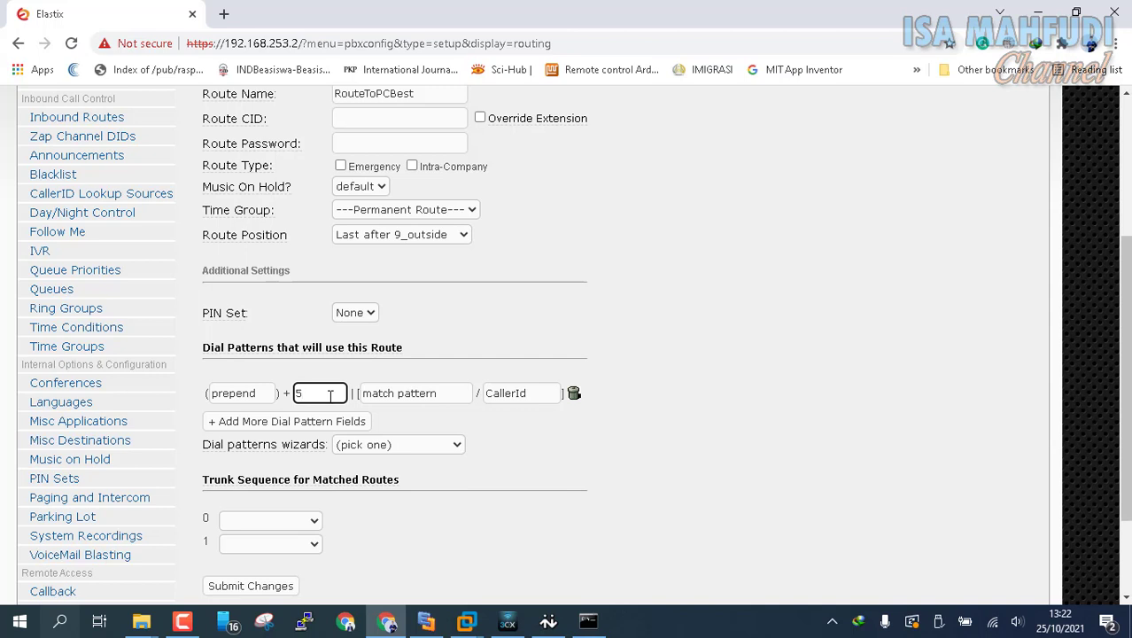
{"action": "left_click", "coordinate": [386, 390]}
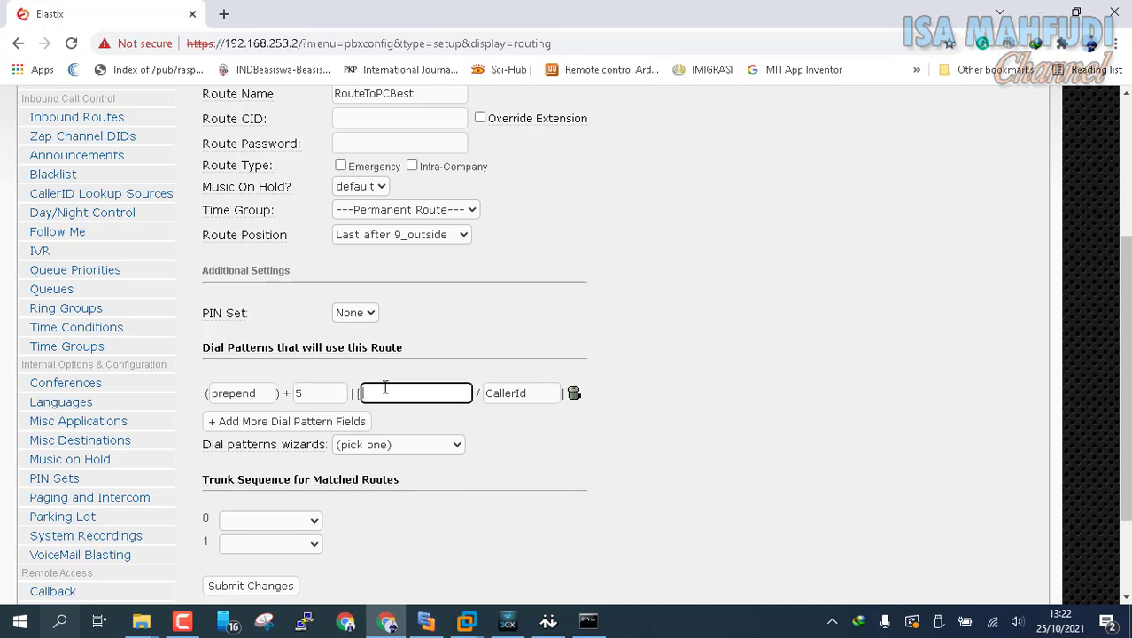
{"action": "type", "text": "1X"}
{"action": "scroll", "coordinate": [532, 443], "scroll_direction": "down", "scroll_amount": 2}
- Choose KonekToPCBest as trunk 0 in the route's trunk sequence and submit the route
{"action": "key", "text": "Tab"}
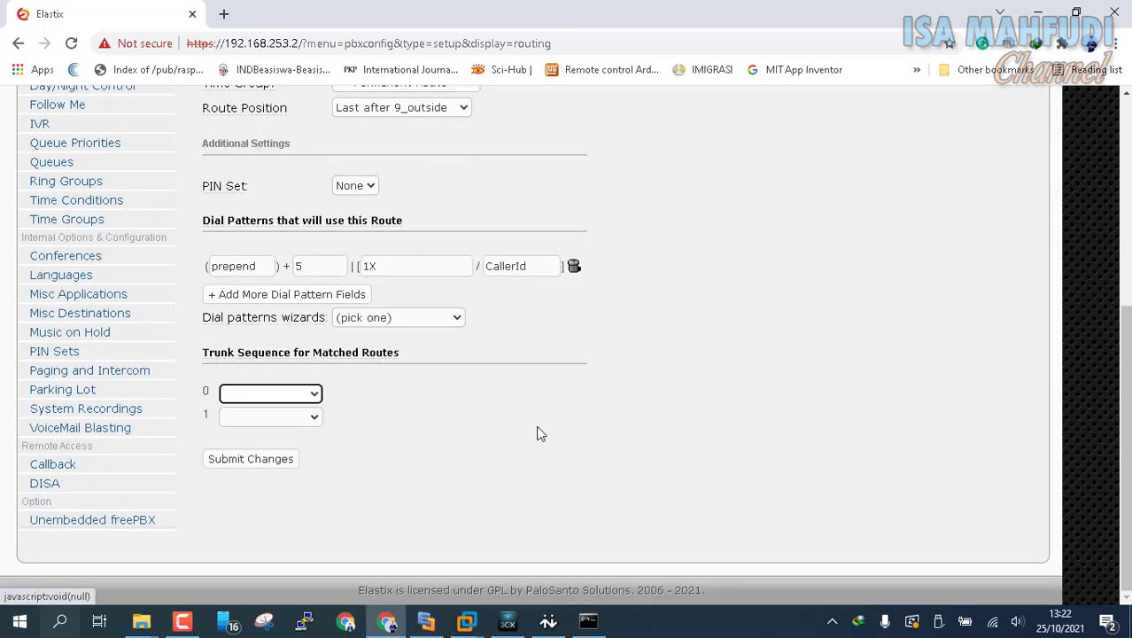
{"action": "left_click", "coordinate": [315, 395]}
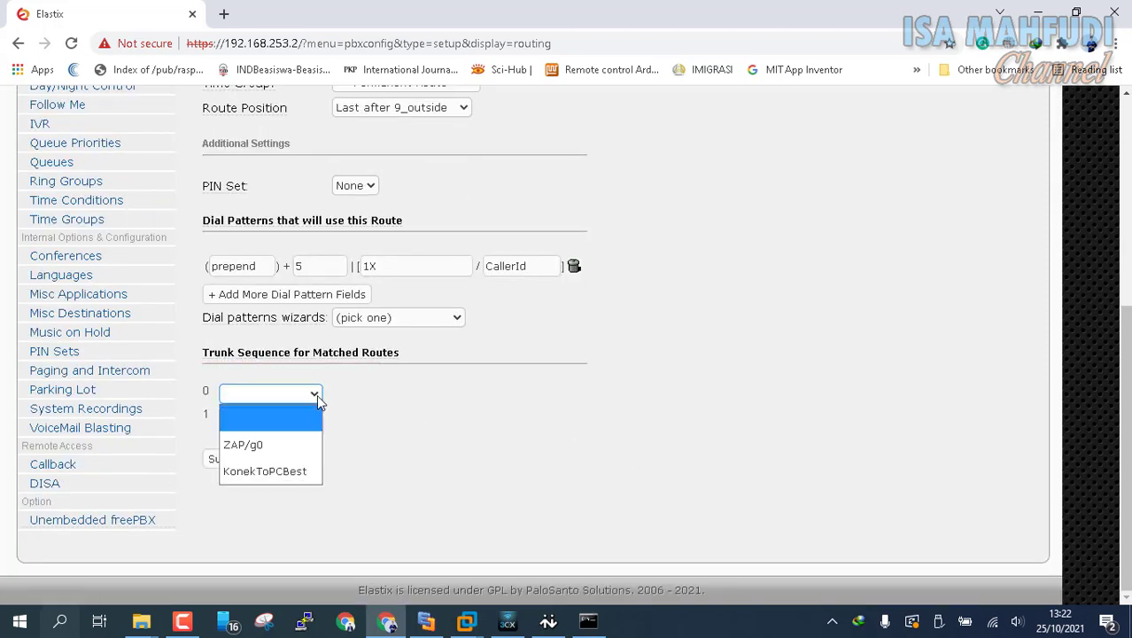
{"action": "left_click", "coordinate": [305, 473]}
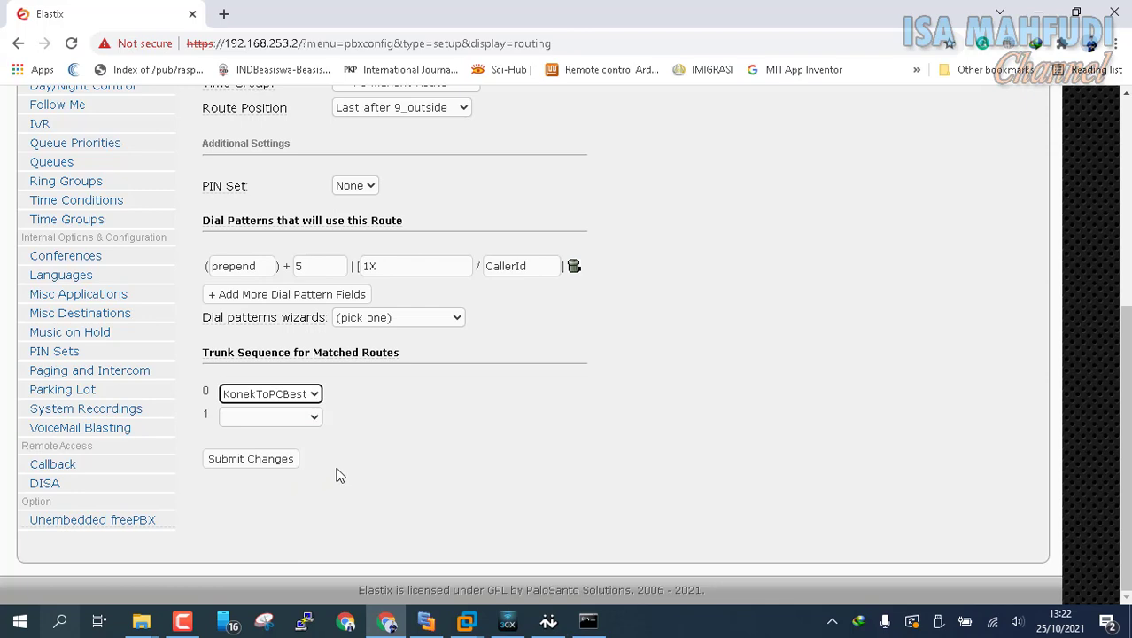
{"action": "left_click", "coordinate": [285, 462]}
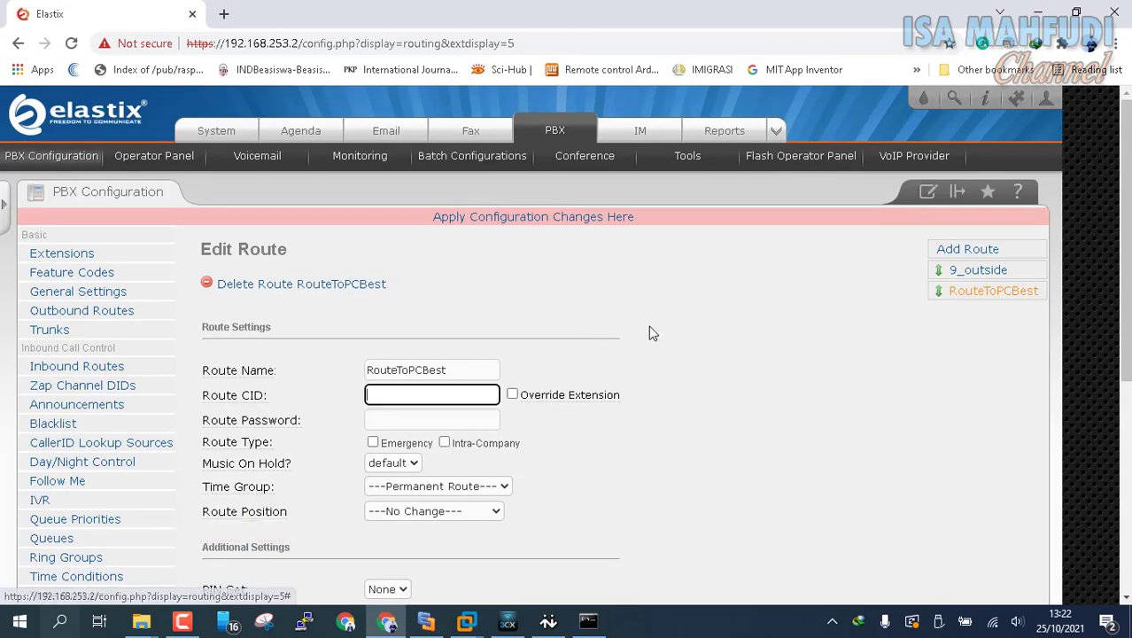
- Apply the pending Elastix configuration changes and switch to the PC Best Networks SIP PBX admin tool
{"action": "left_click", "coordinate": [529, 220]}
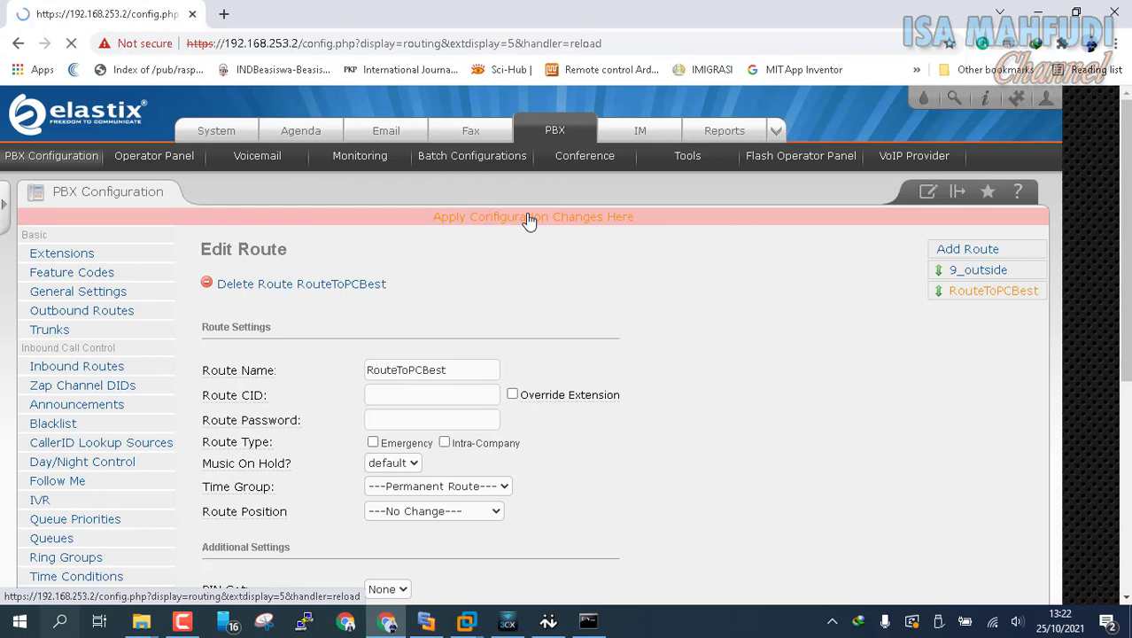
{"action": "scroll", "coordinate": [529, 220], "scroll_direction": "down", "scroll_amount": 4}
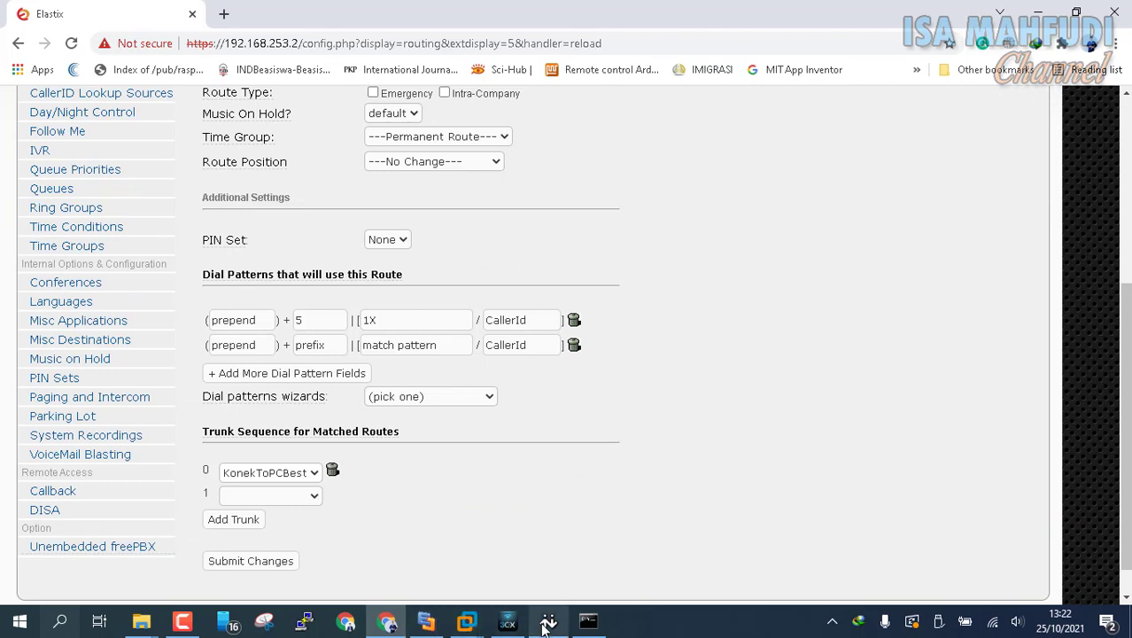
{"action": "left_click", "coordinate": [386, 621]}
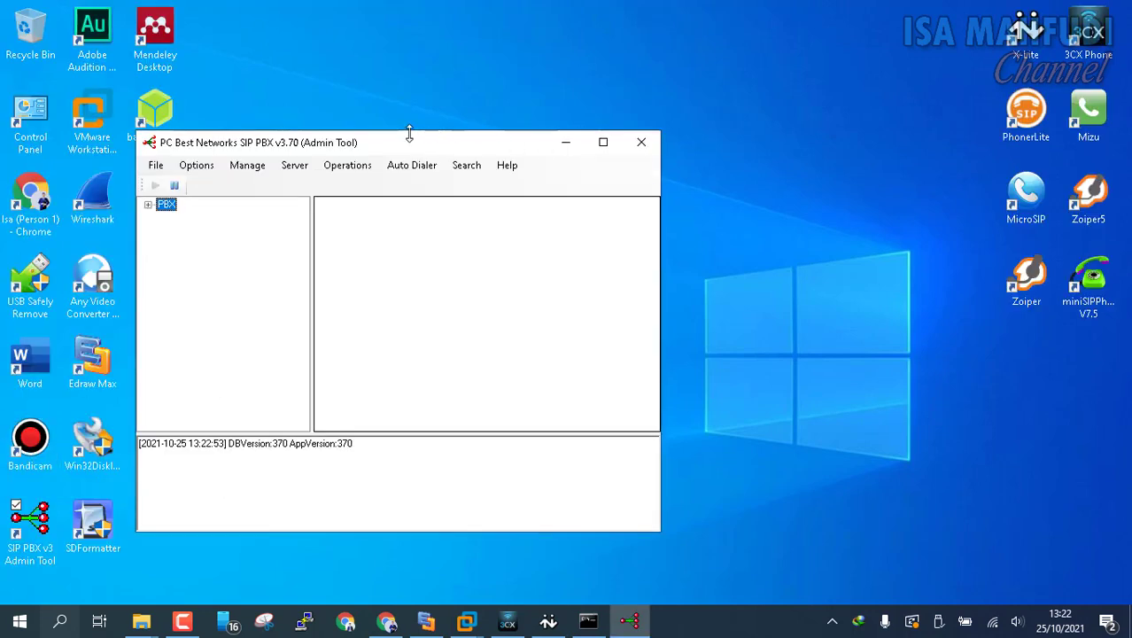
- Open the PBX's list of extensions and place its window over the admin tool
{"action": "left_click_drag", "start_coordinate": [410, 134], "coordinate": [501, 91]}
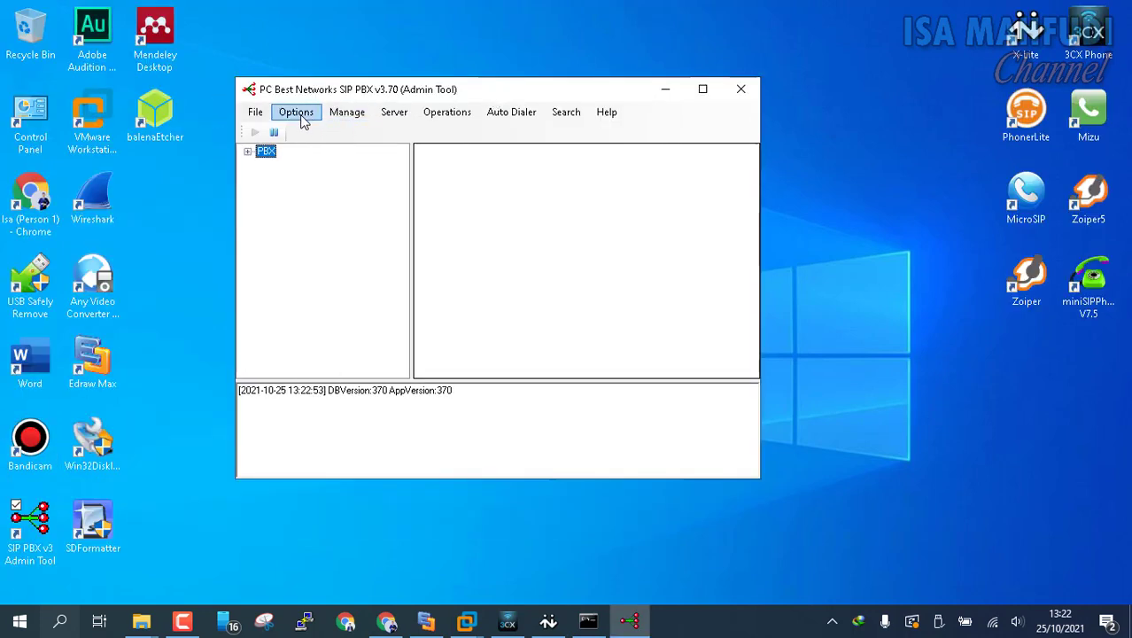
{"action": "left_click", "coordinate": [301, 119]}
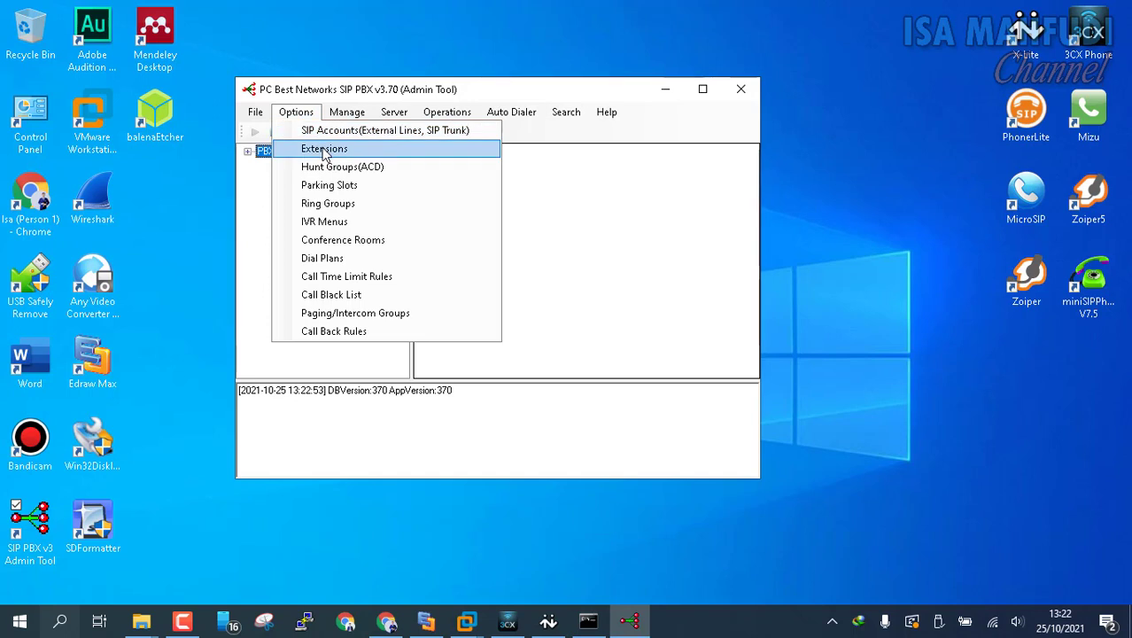
{"action": "left_click", "coordinate": [324, 151]}
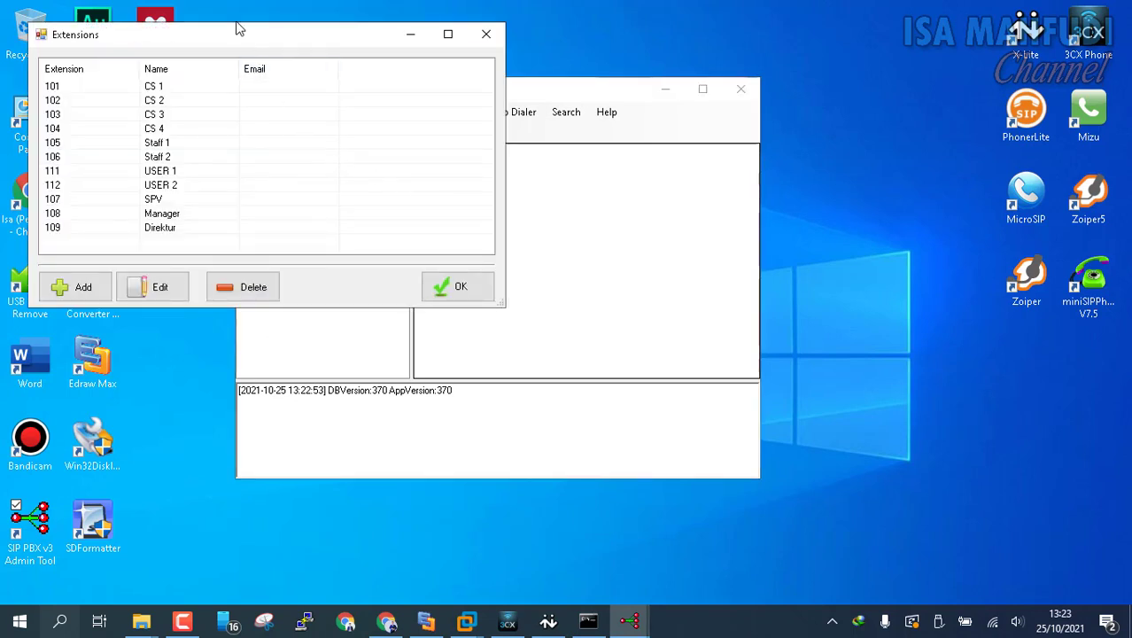
{"action": "left_click_drag", "start_coordinate": [235, 39], "coordinate": [516, 194]}
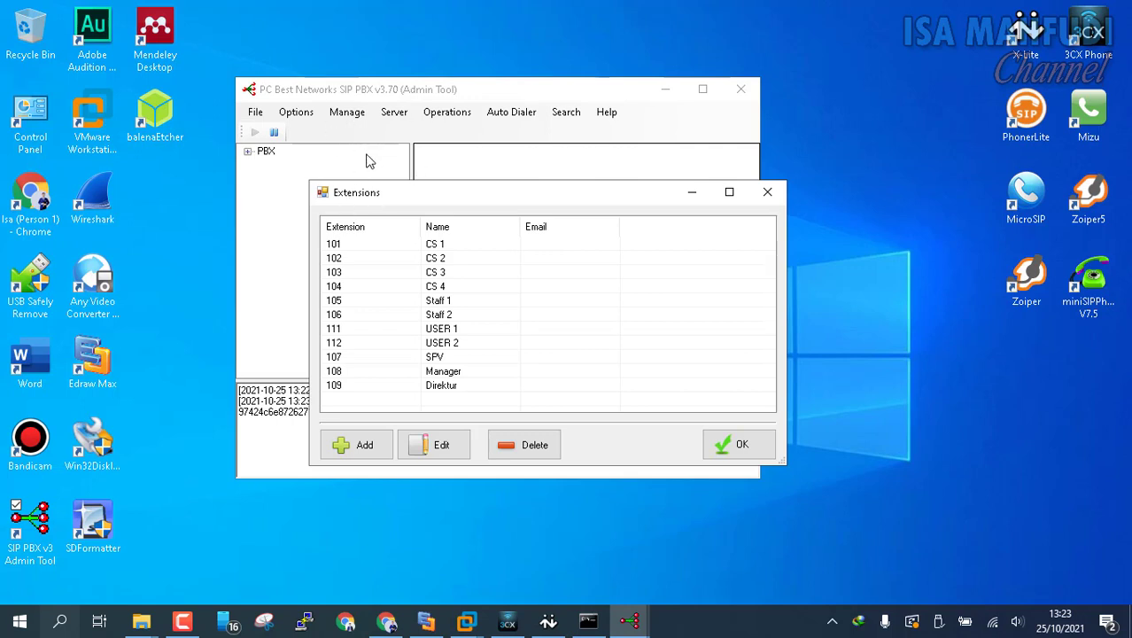
- Start a new extension numbered 1000 with the user name Virtual Elastix
{"action": "left_click", "coordinate": [363, 445]}
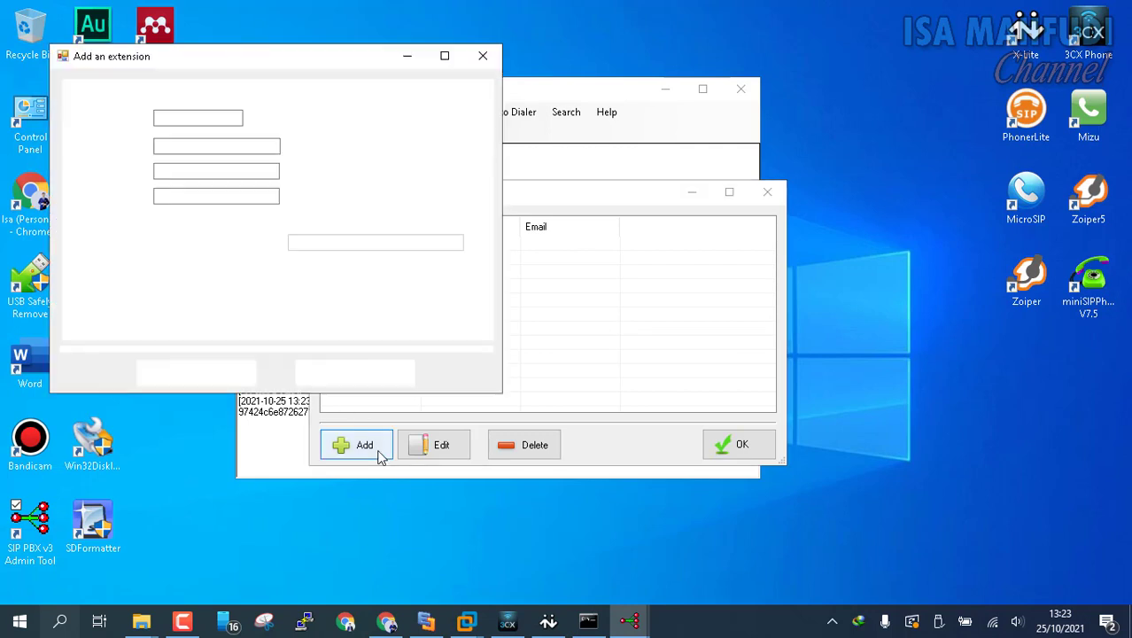
{"action": "left_click", "coordinate": [213, 118]}
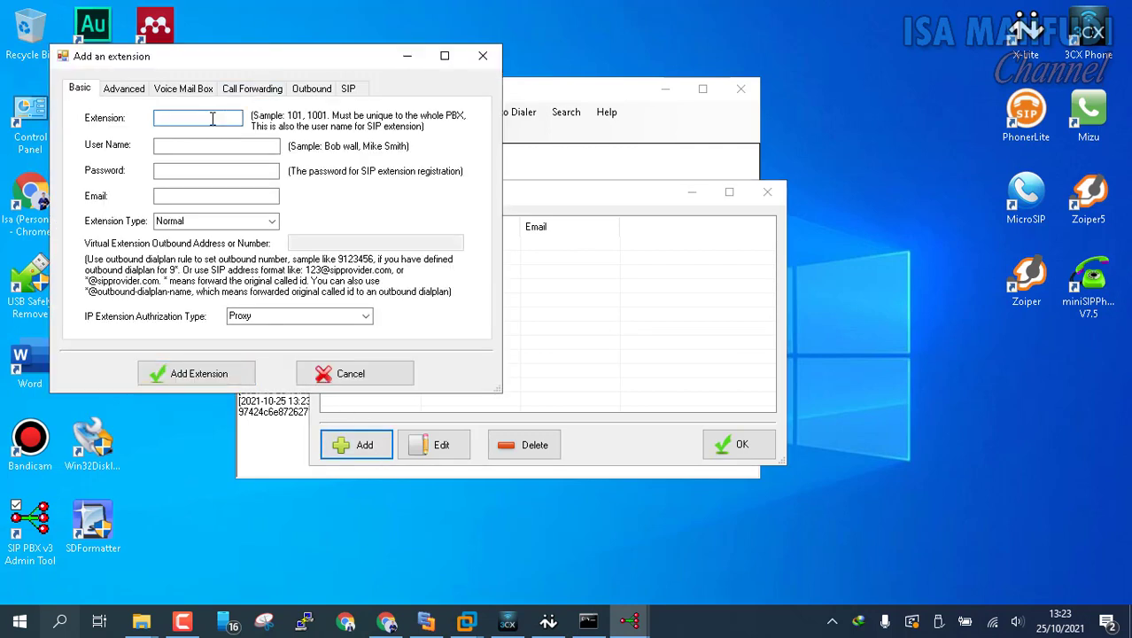
{"action": "type", "text": "1001"}
{"action": "key", "text": "BackSpace"}
{"action": "key", "text": "BackSpace"}
{"action": "key", "text": "BackSpace"}
{"action": "type", "text": "000"}
{"action": "key", "text": "Tab"}
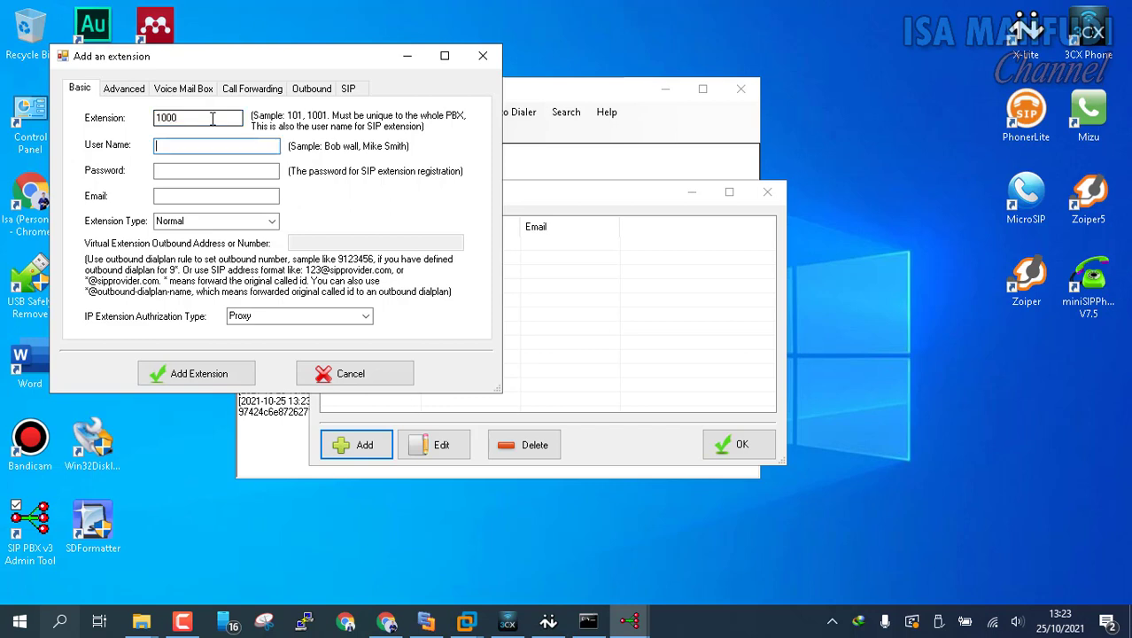
{"action": "type", "text": "Viruta"}
{"action": "type", "text": "tual Elastix"}
- Enter the extension's registration password, set its type to Virtual, and add it to the extension list
{"action": "left_click", "coordinate": [245, 171]}
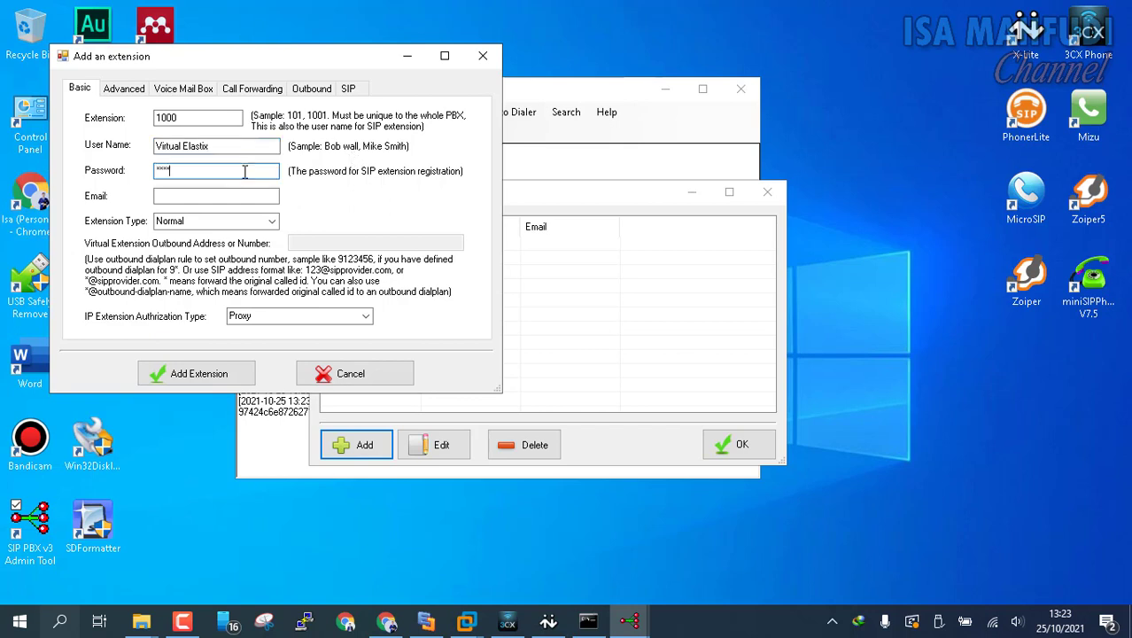
{"action": "key", "text": "Tab"}
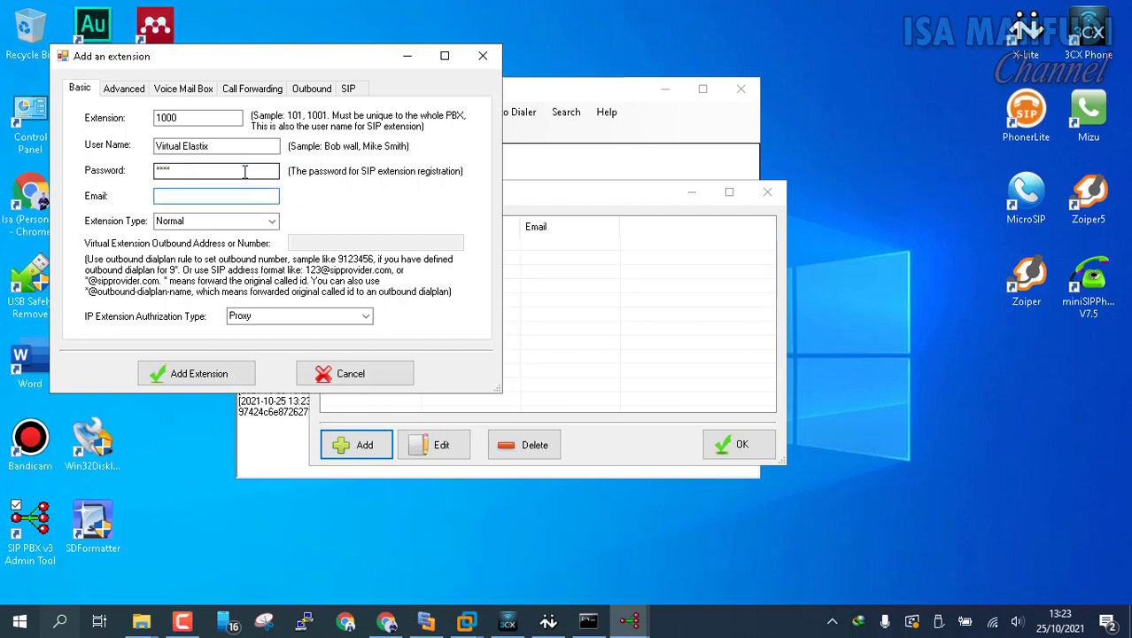
{"action": "left_click", "coordinate": [273, 222]}
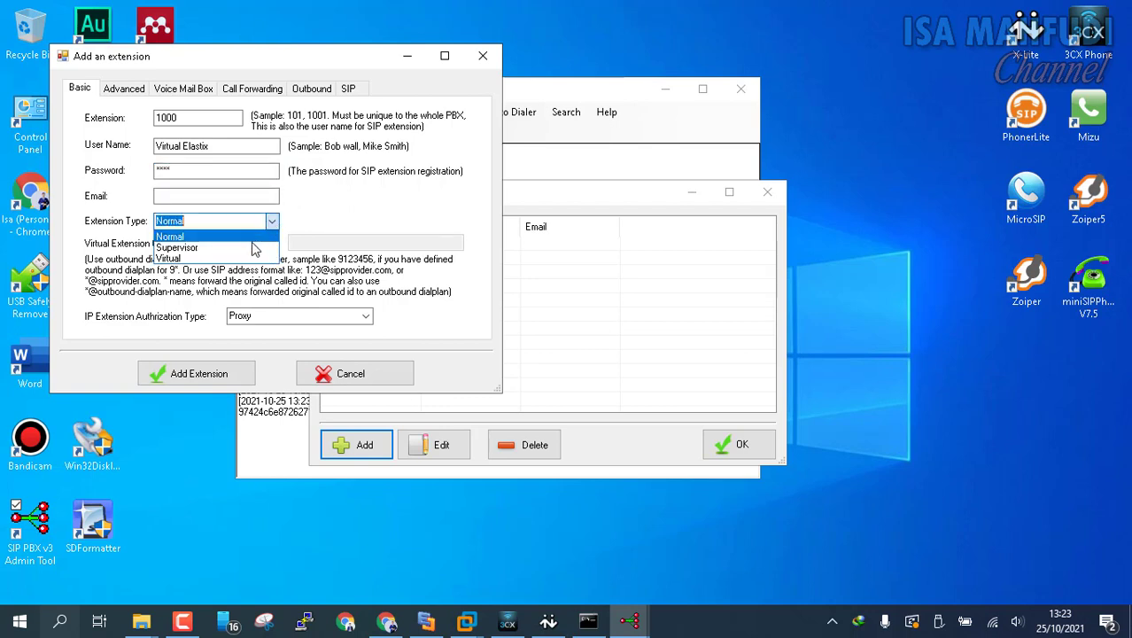
{"action": "left_click", "coordinate": [241, 259]}
{"action": "left_click", "coordinate": [208, 373]}
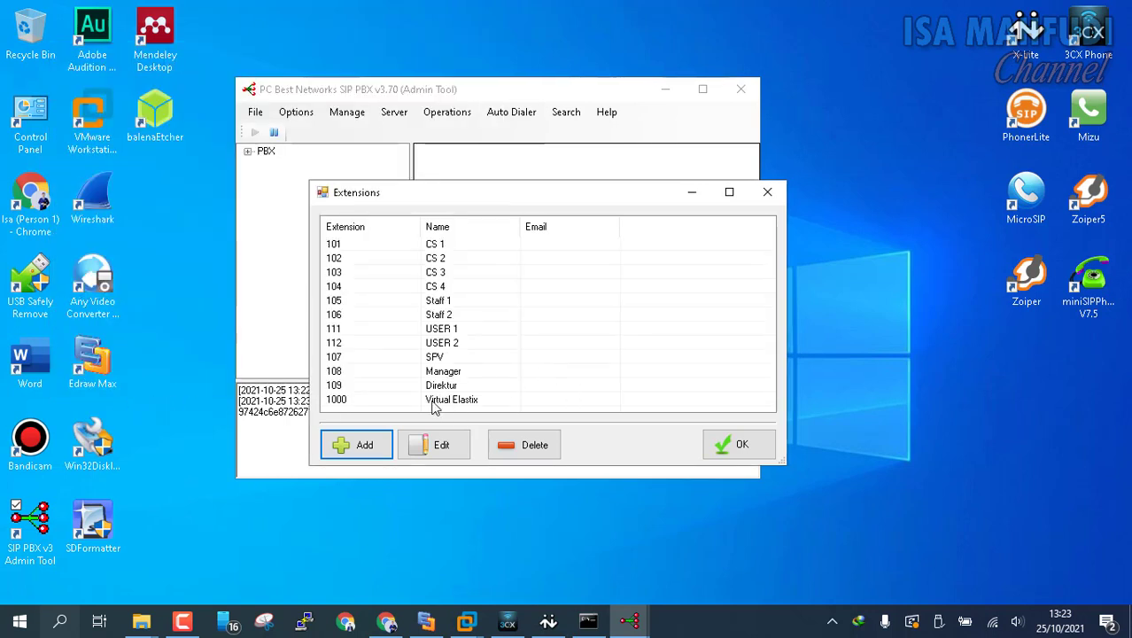
{"action": "left_click", "coordinate": [759, 452]}
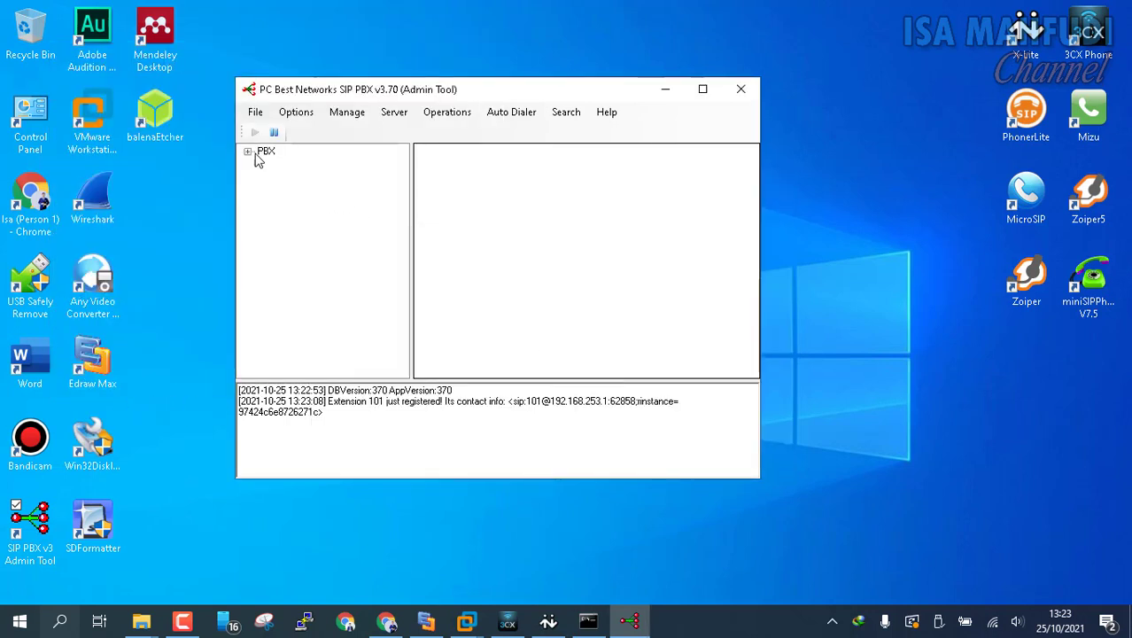
- Start a new SIP account with display name ToElastix and user name 1000
{"action": "left_click", "coordinate": [249, 153]}
{"action": "left_click", "coordinate": [296, 112]}
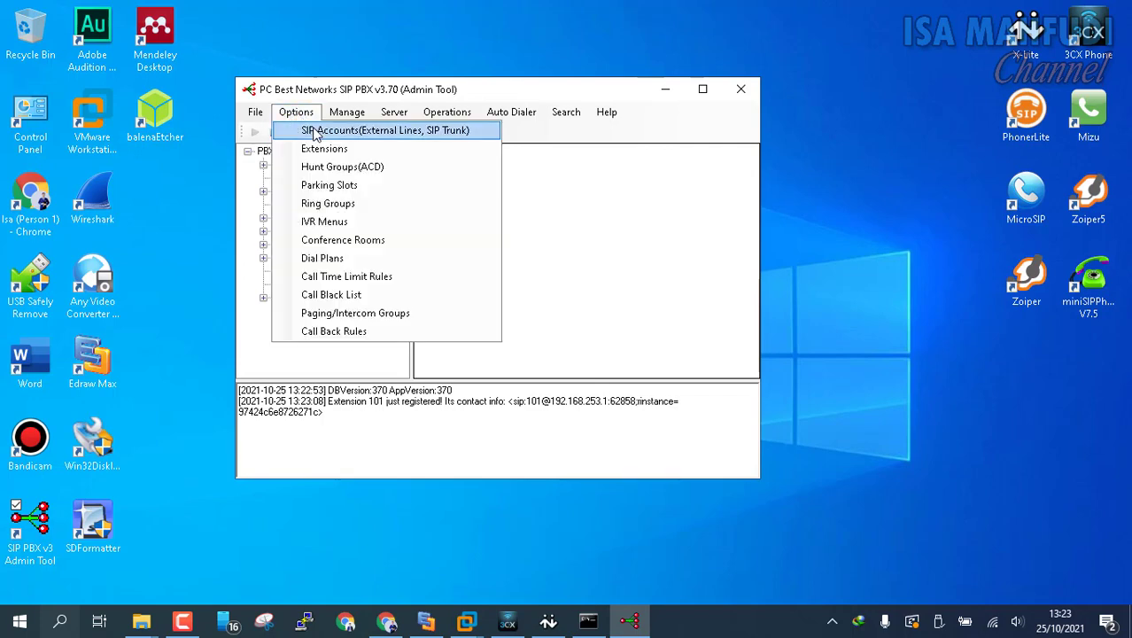
{"action": "left_click", "coordinate": [315, 131]}
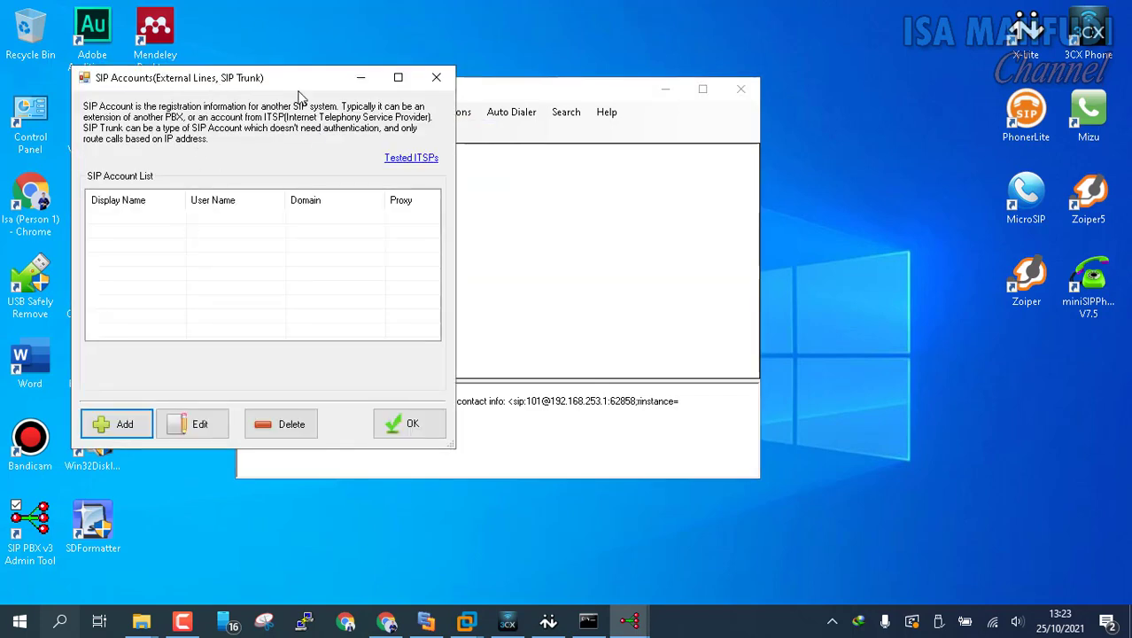
{"action": "left_click_drag", "start_coordinate": [299, 80], "coordinate": [687, 113]}
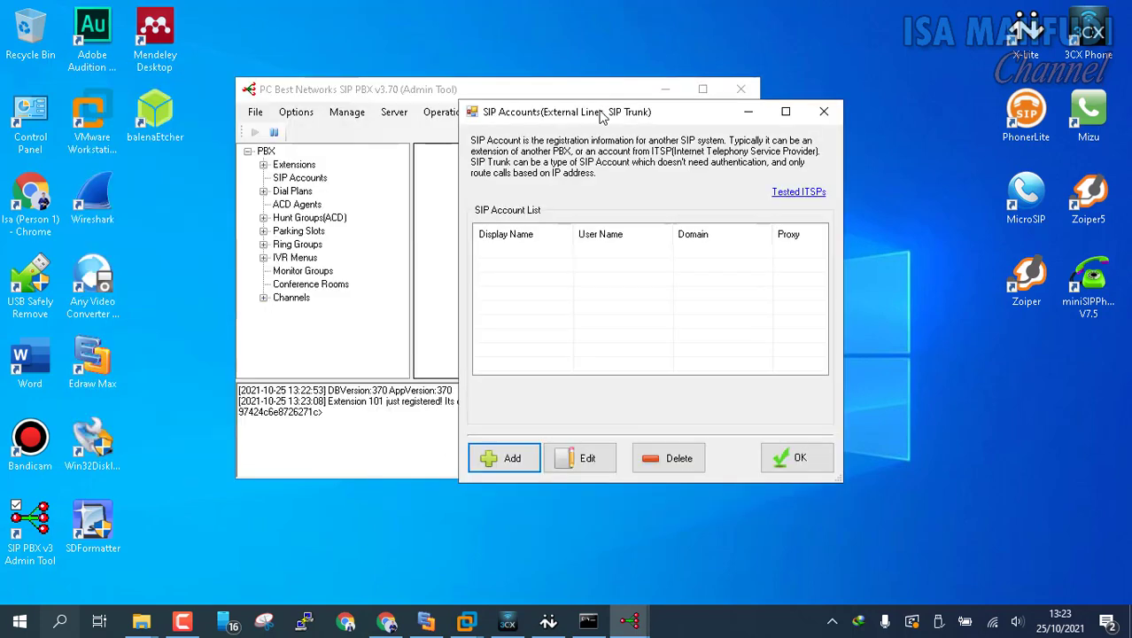
{"action": "left_click", "coordinate": [512, 458]}
{"action": "left_click", "coordinate": [236, 180]}
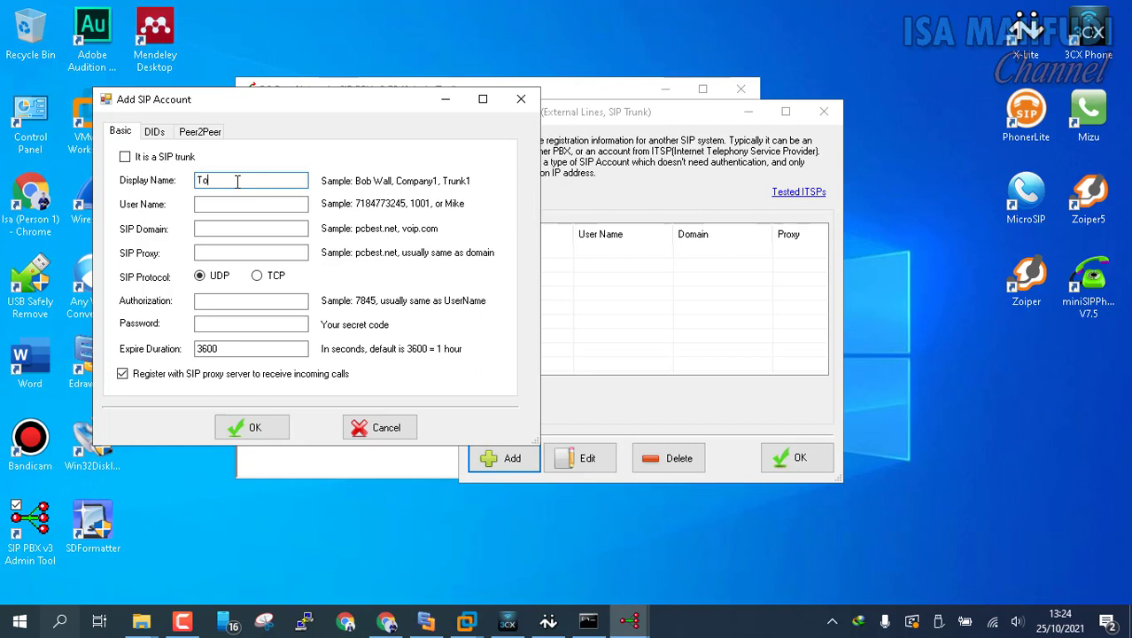
{"action": "type", "text": "ToElastix"}
{"action": "left_click", "coordinate": [257, 203]}
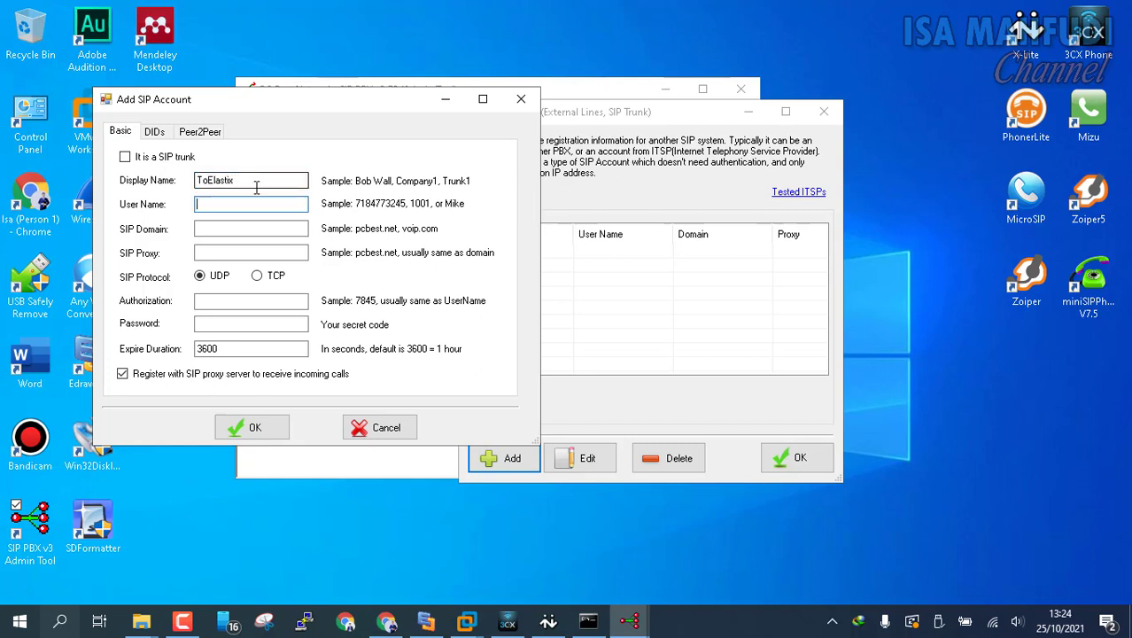
{"action": "type", "text": "1000"}
{"action": "key", "text": "Tab"}
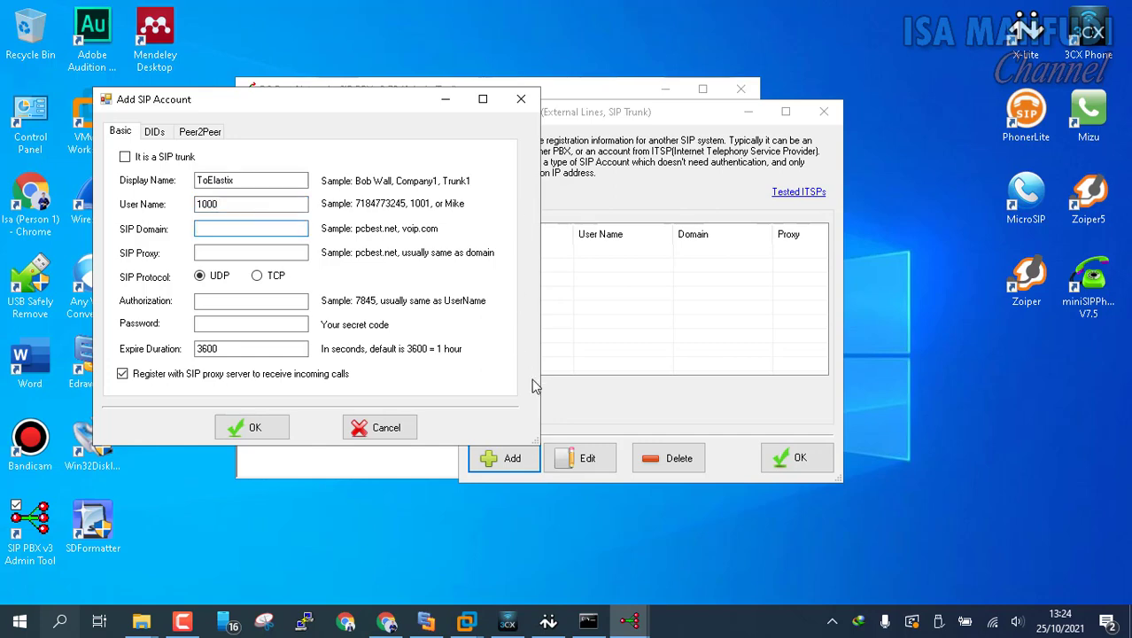
- Check the Elastix server's address in the network diagram and browser, and set the account's SIP domain and proxy to 192.168.253.2
{"action": "left_click", "coordinate": [426, 621]}
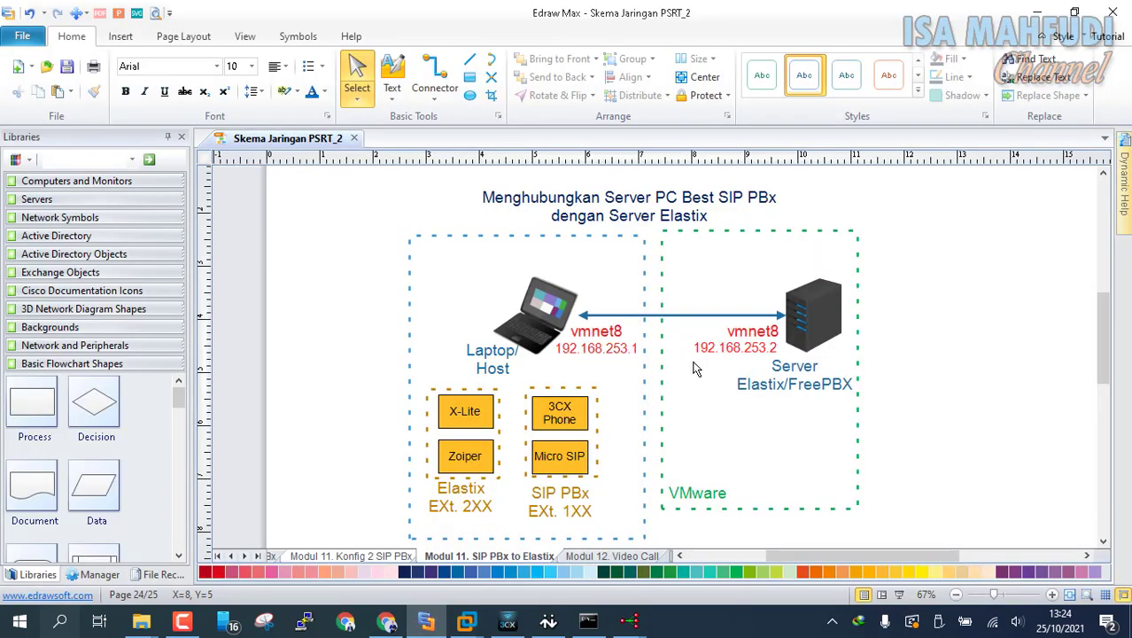
{"action": "left_click", "coordinate": [387, 621]}
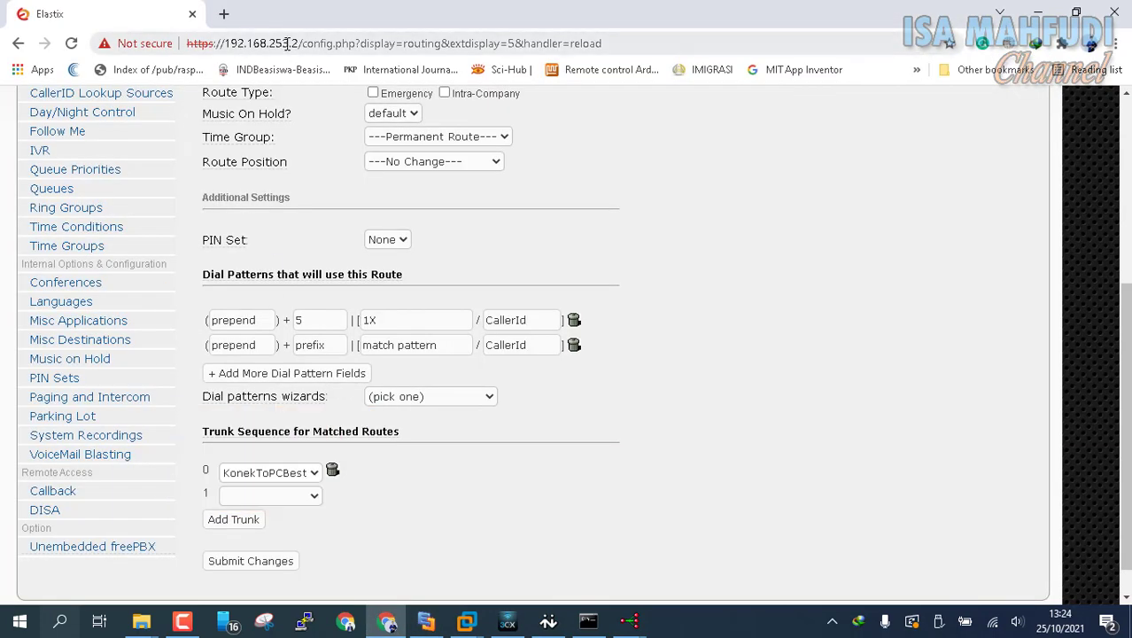
{"action": "left_click", "coordinate": [629, 621]}
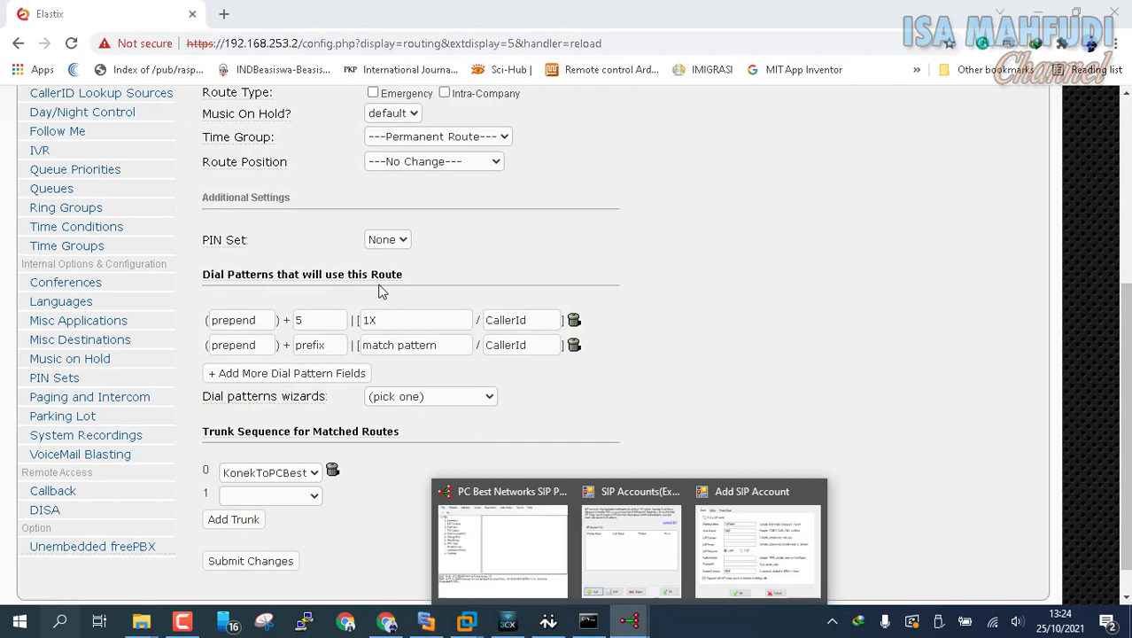
{"action": "left_click", "coordinate": [770, 576]}
{"action": "type", "text": "192"}
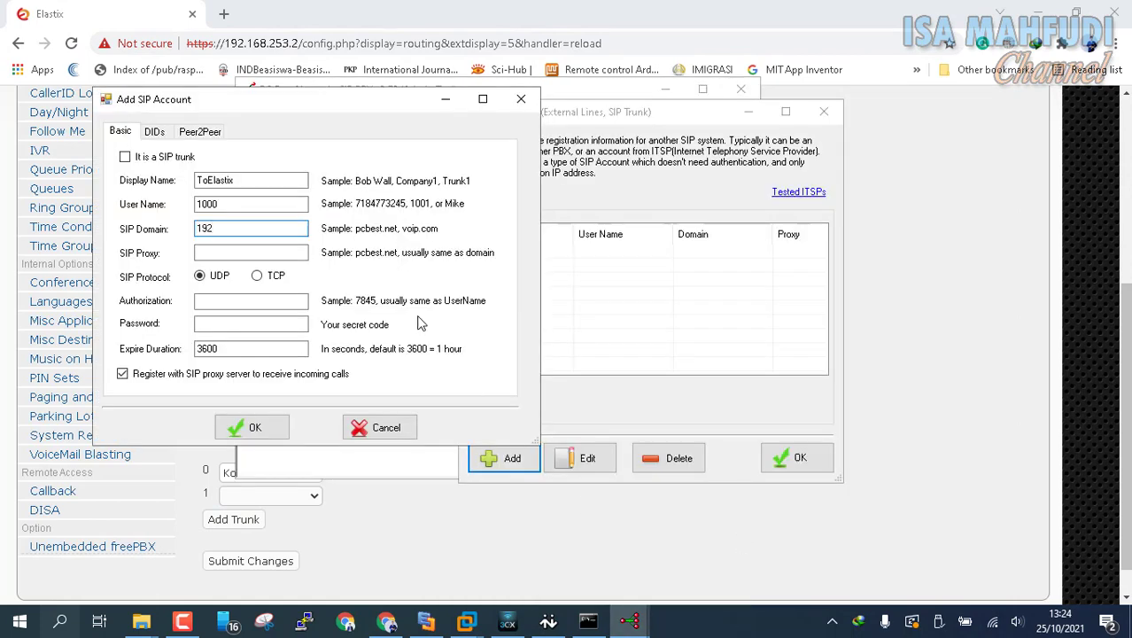
{"action": "type", "text": ".168.253.2"}
{"action": "left_click_drag", "start_coordinate": [257, 229], "coordinate": [135, 232]}
{"action": "key", "text": "ctrl+c"}
{"action": "left_click", "coordinate": [199, 258]}
{"action": "key", "text": "ctrl+v"}
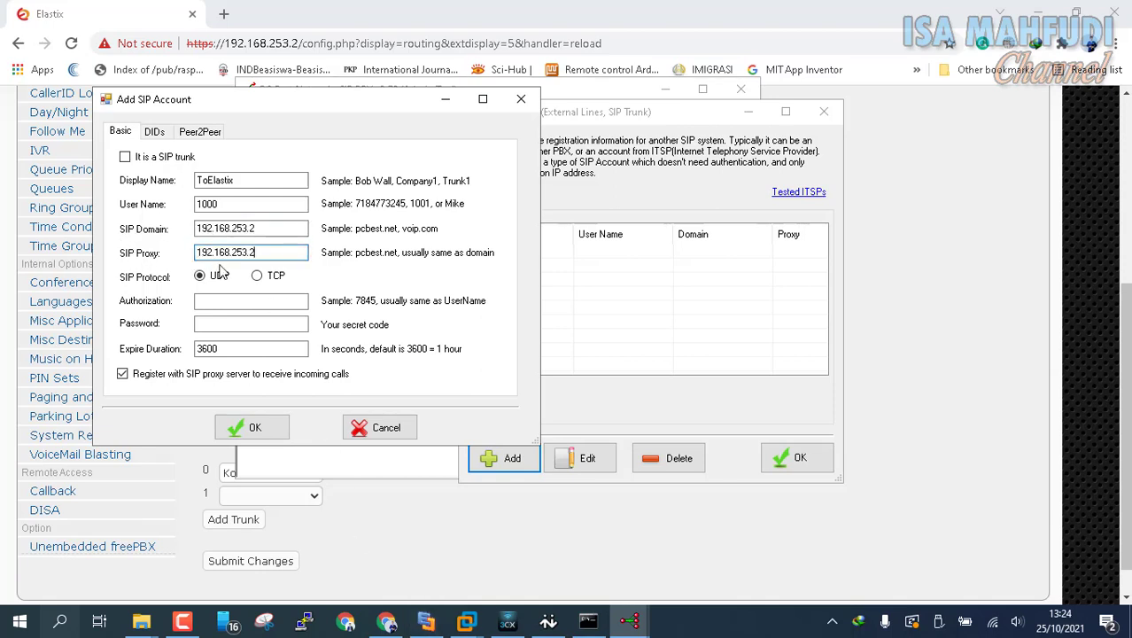
- Set the ToElastix account's authorization to 1000, enter its password, and save the account
{"action": "left_click", "coordinate": [241, 301]}
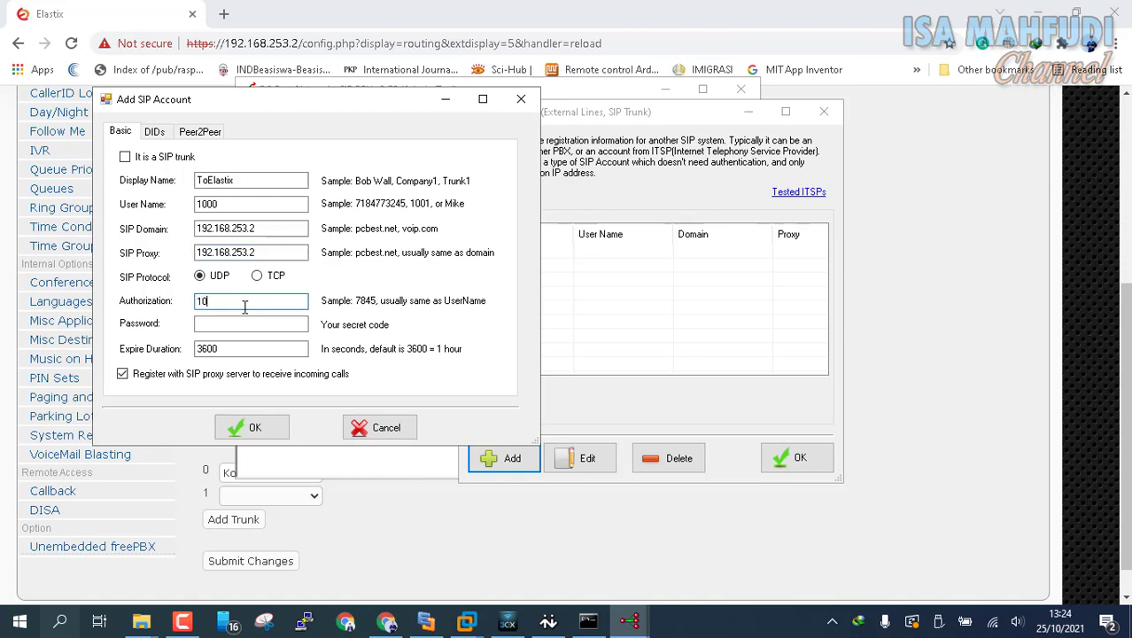
{"action": "type", "text": "1000"}
{"action": "key", "text": "Tab"}
{"action": "type", "text": "1"}
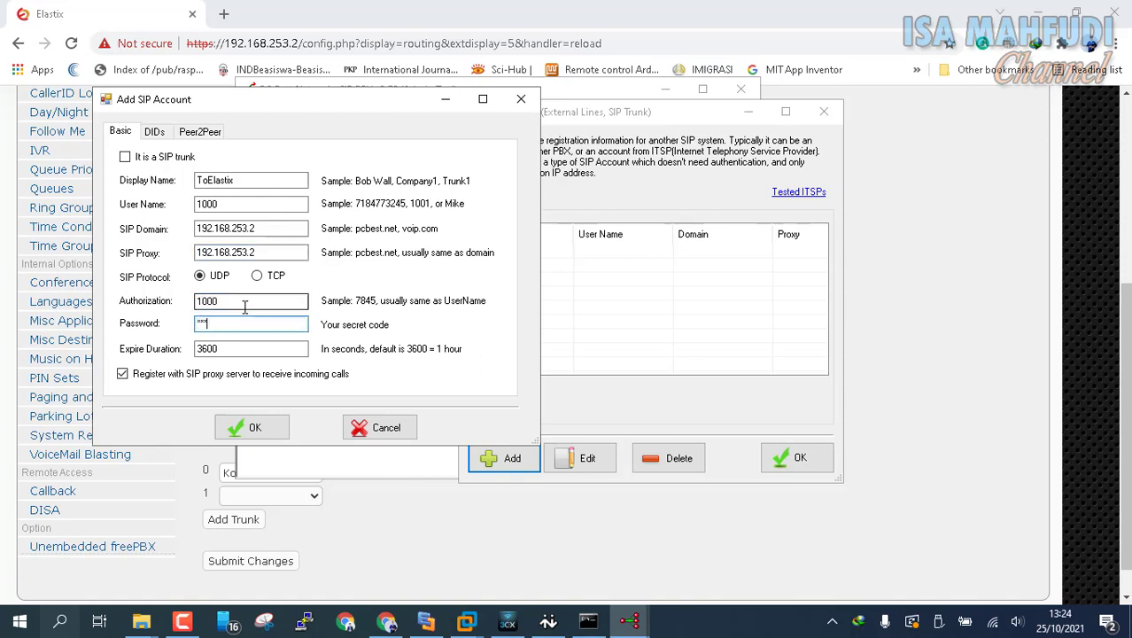
{"action": "left_click", "coordinate": [250, 427]}
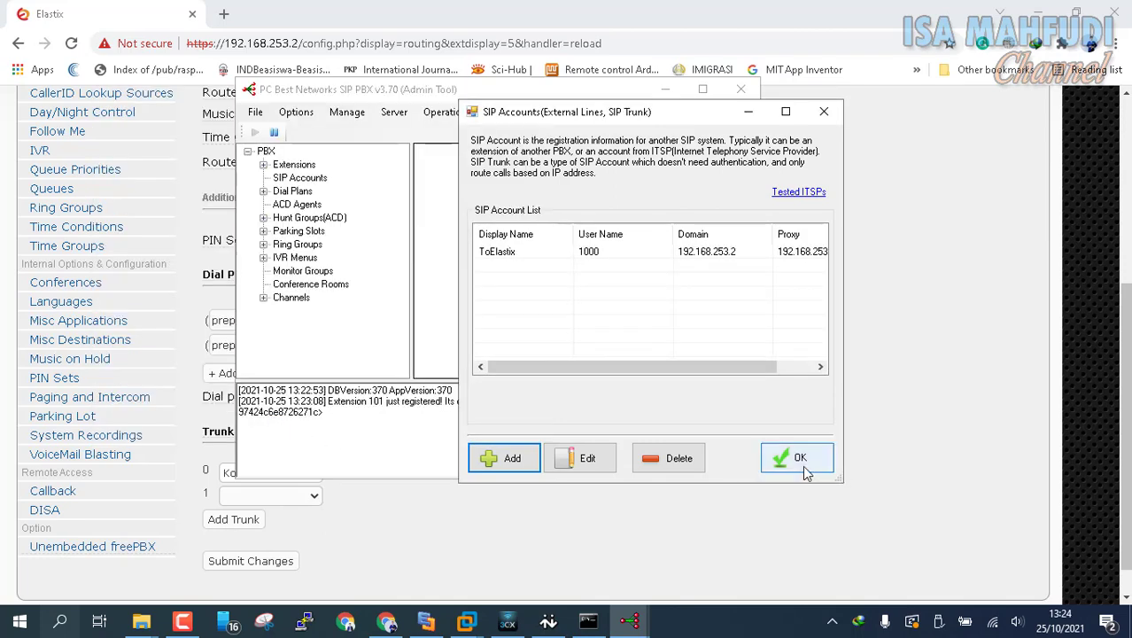
- Start a second SIP account with display name FromElastix and user name 1000
{"action": "left_click", "coordinate": [505, 458]}
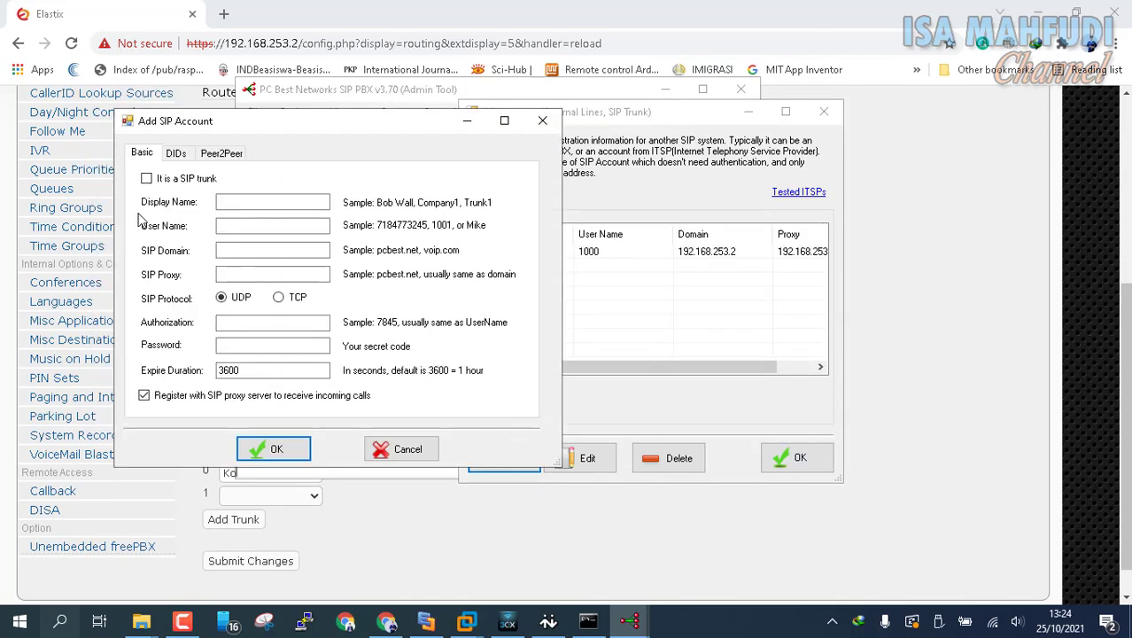
{"action": "left_click", "coordinate": [271, 203]}
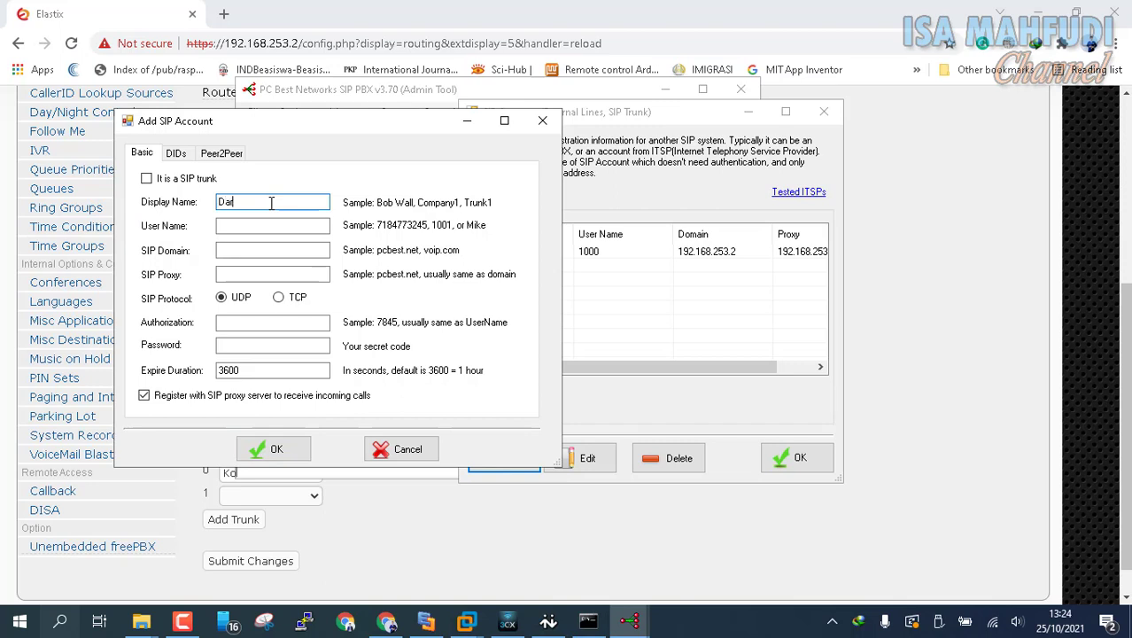
{"action": "type", "text": "Dar"}
{"action": "key", "text": "BackSpace"}
{"action": "key", "text": "BackSpace"}
{"action": "type", "text": "romElas"}
{"action": "key", "text": "Tab"}
{"action": "type", "text": "1000"}
{"action": "key", "text": "Tab"}
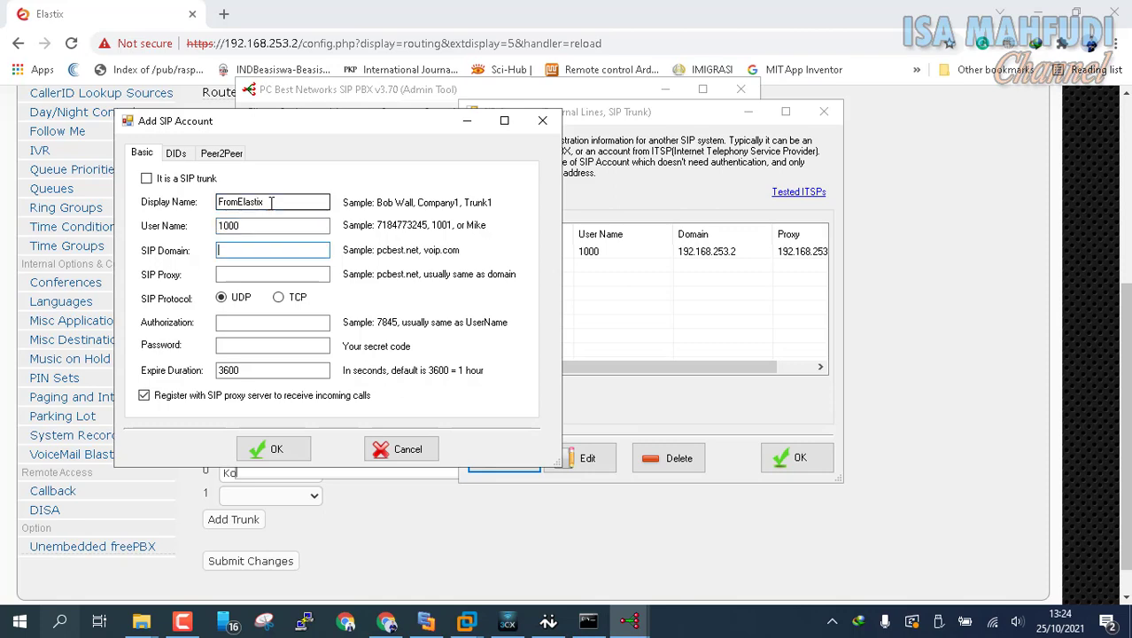
- Check the host's VMnet8 address in the command window and set the FromElastix account's SIP domain and proxy to 192.168.253.1
{"action": "type", "text": "192"}
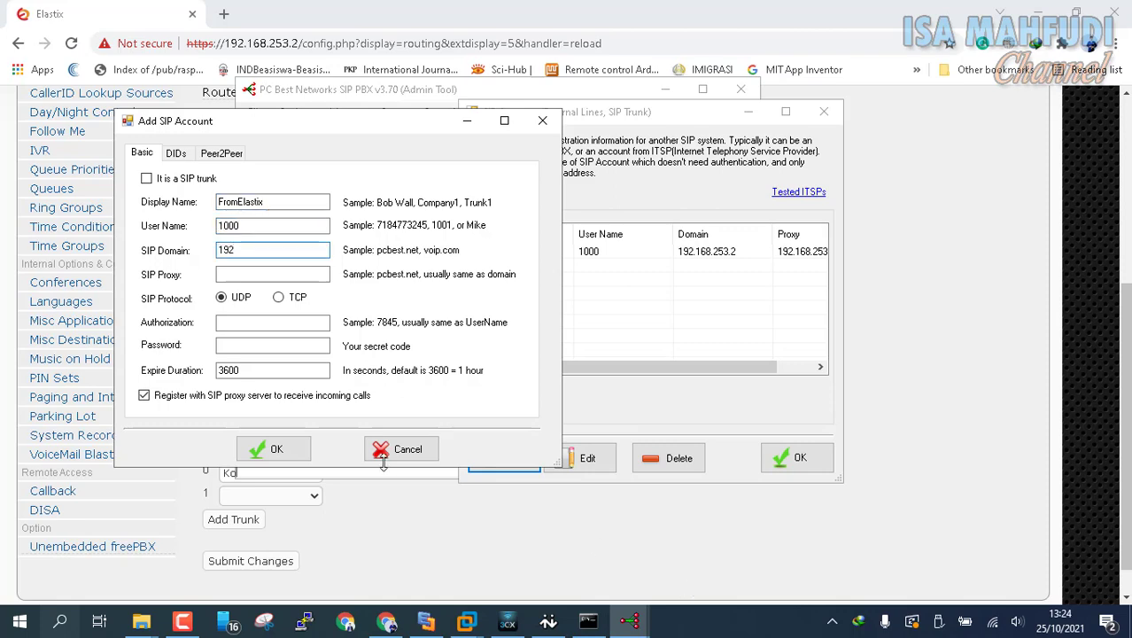
{"action": "left_click", "coordinate": [595, 618]}
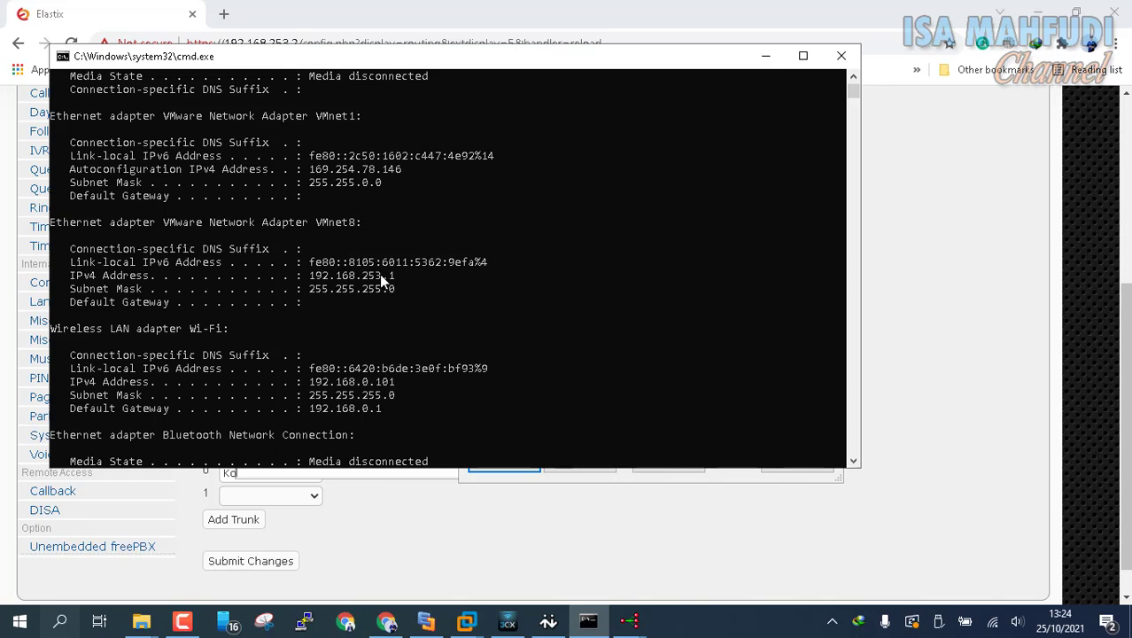
{"action": "left_click", "coordinate": [777, 56]}
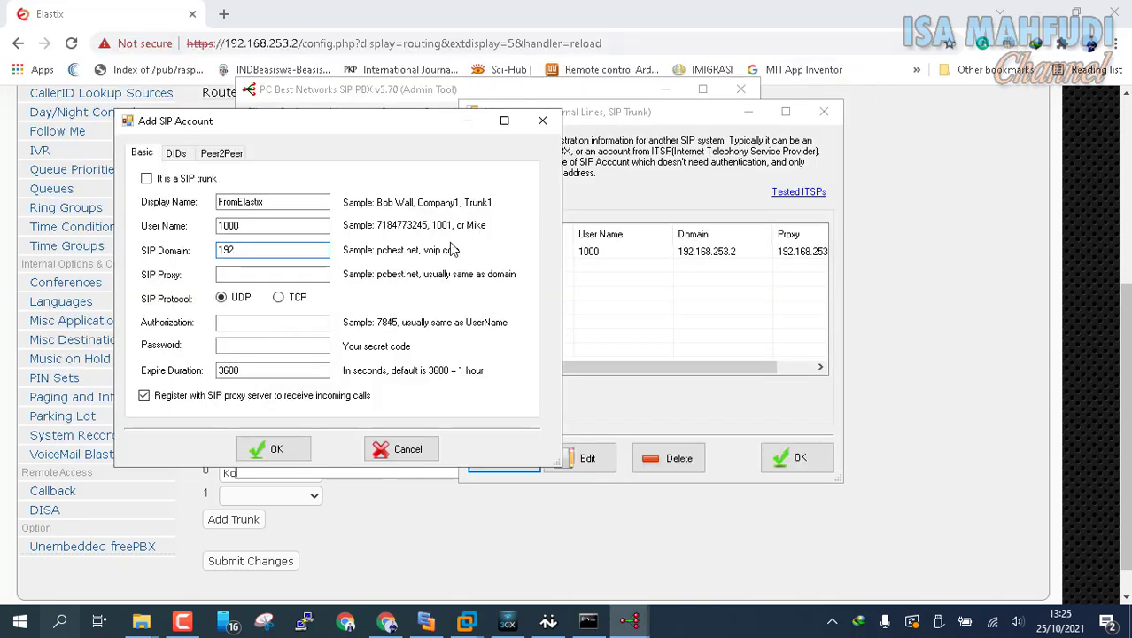
{"action": "type", "text": ".168.253.1"}
{"action": "key", "text": "ctrl+a"}
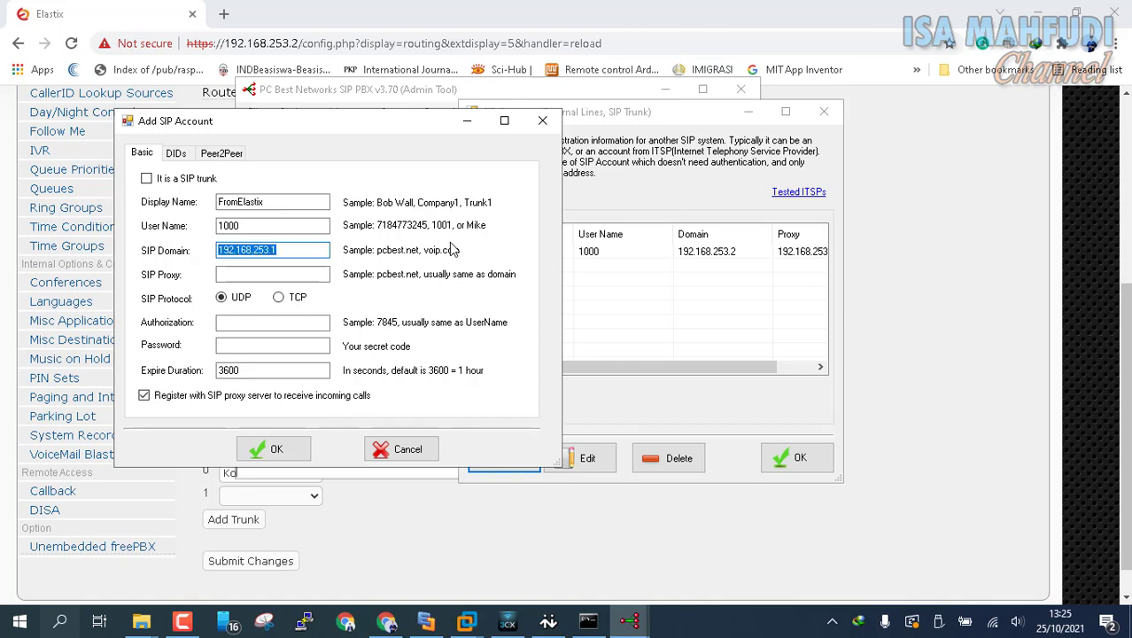
{"action": "left_click", "coordinate": [250, 274]}
{"action": "key", "text": "ctrl+v"}
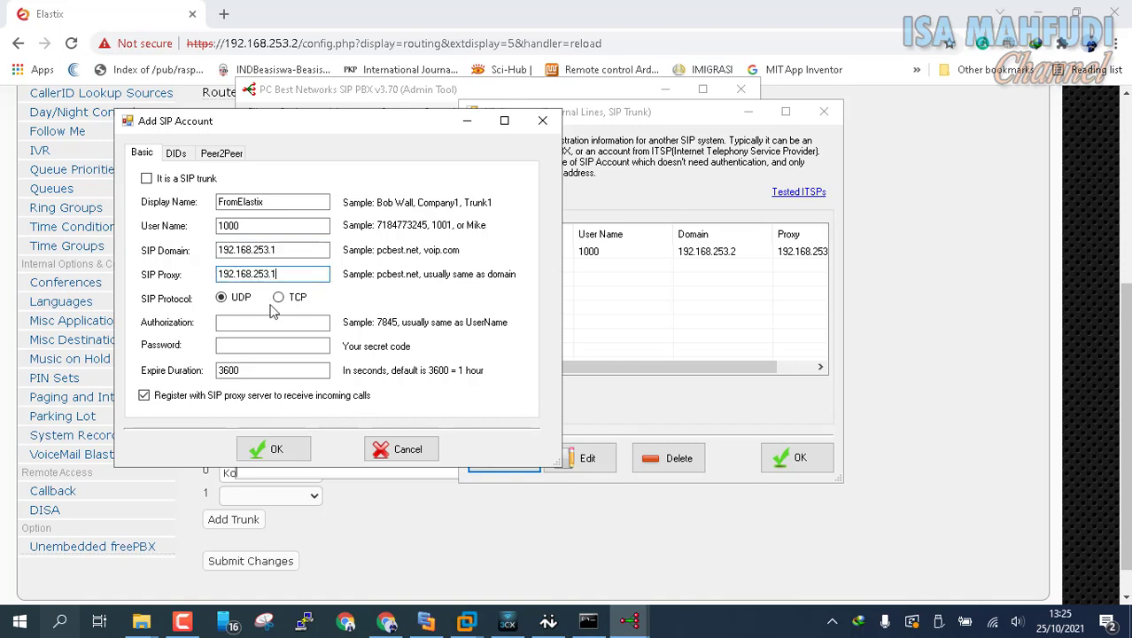
- Set the FromElastix account's authorization to 1000, enter its password, save the account, and close the SIP account list
{"action": "left_click", "coordinate": [271, 321]}
{"action": "type", "text": "1000"}
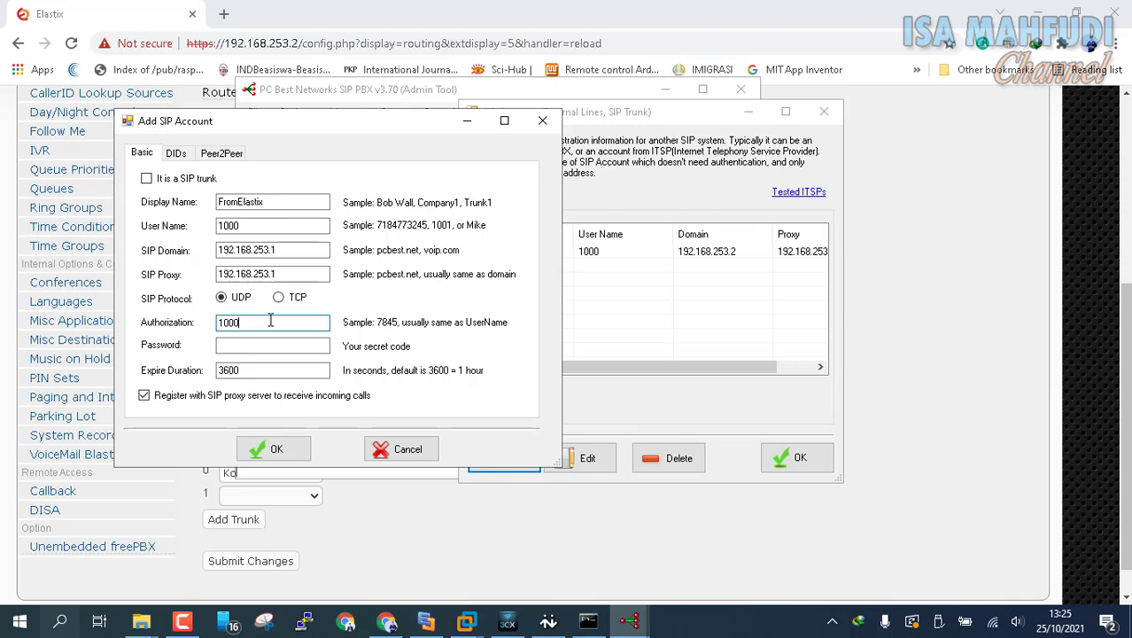
{"action": "key", "text": "Tab"}
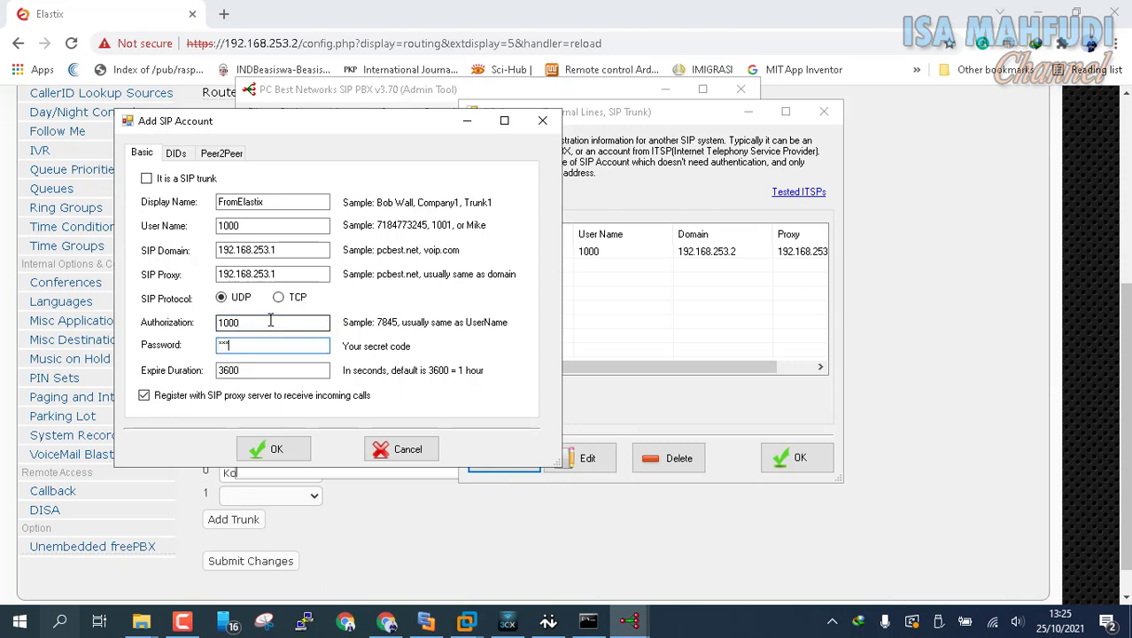
{"action": "left_click", "coordinate": [266, 448]}
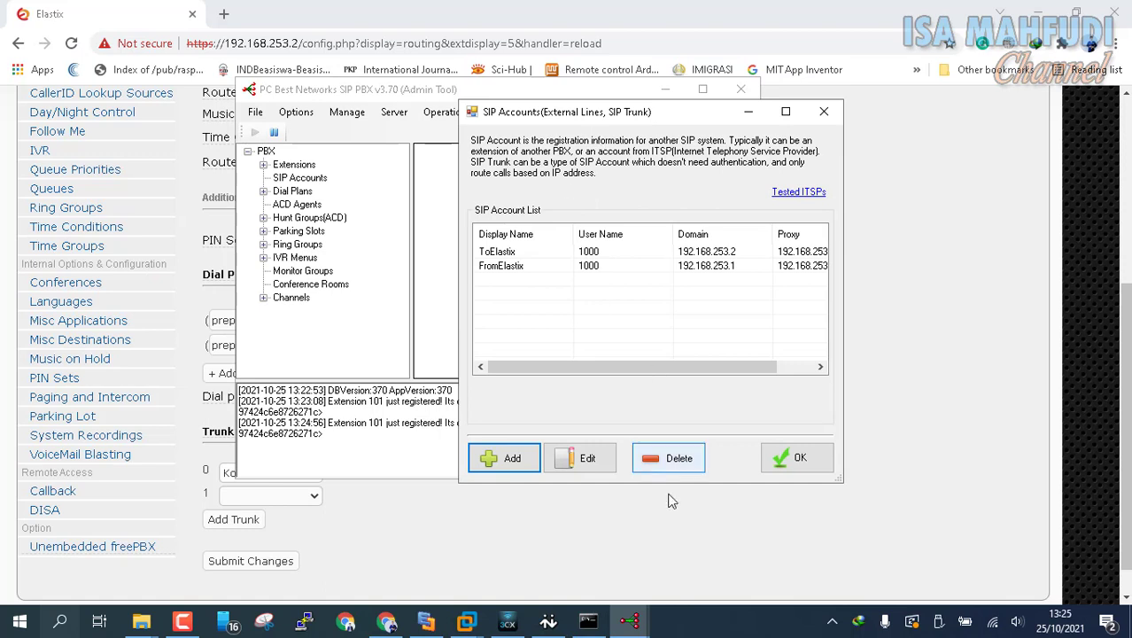
{"action": "left_click", "coordinate": [801, 469]}
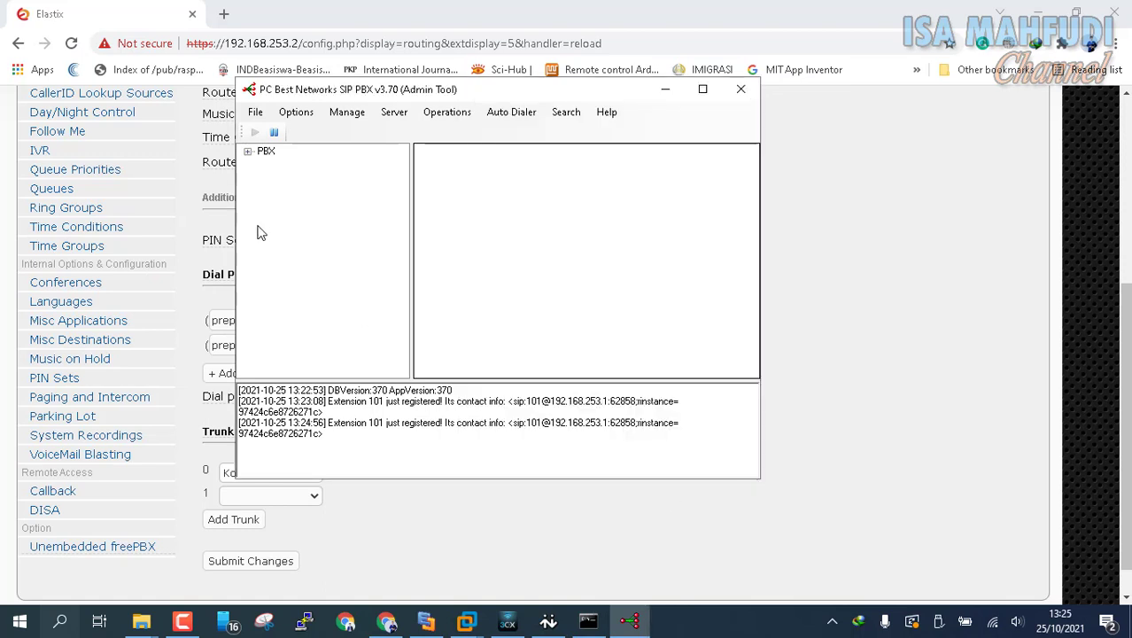
- Check the status of the SIP accounts in the PBX tree, and restart the PBX by stopping and starting it
{"action": "left_click", "coordinate": [248, 152]}
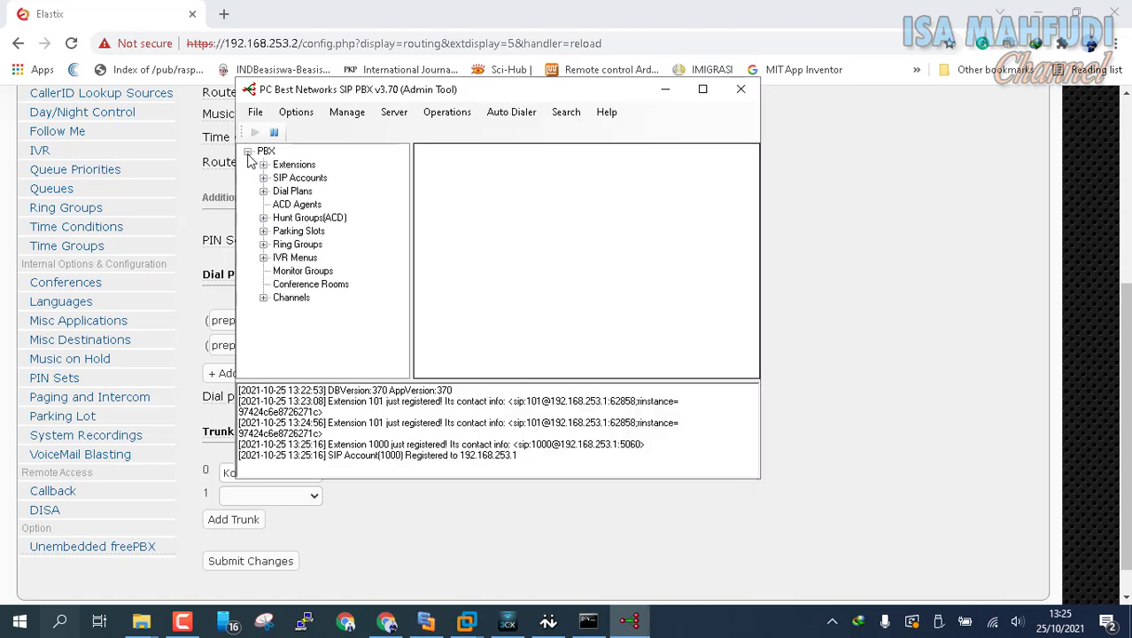
{"action": "double_click", "coordinate": [311, 180]}
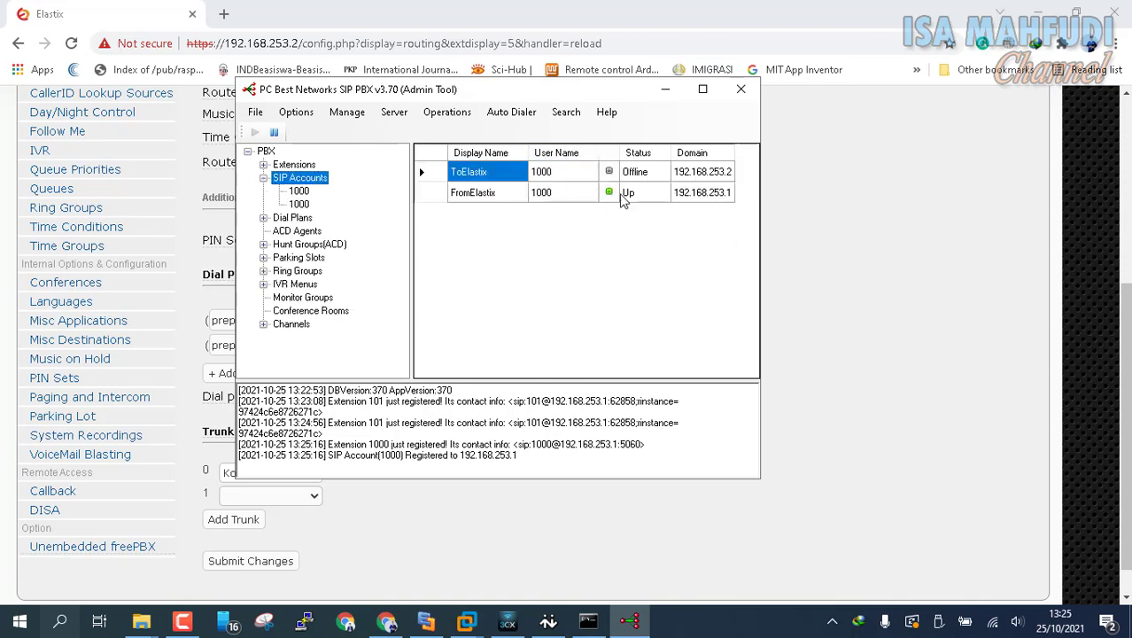
{"action": "left_click", "coordinate": [446, 113]}
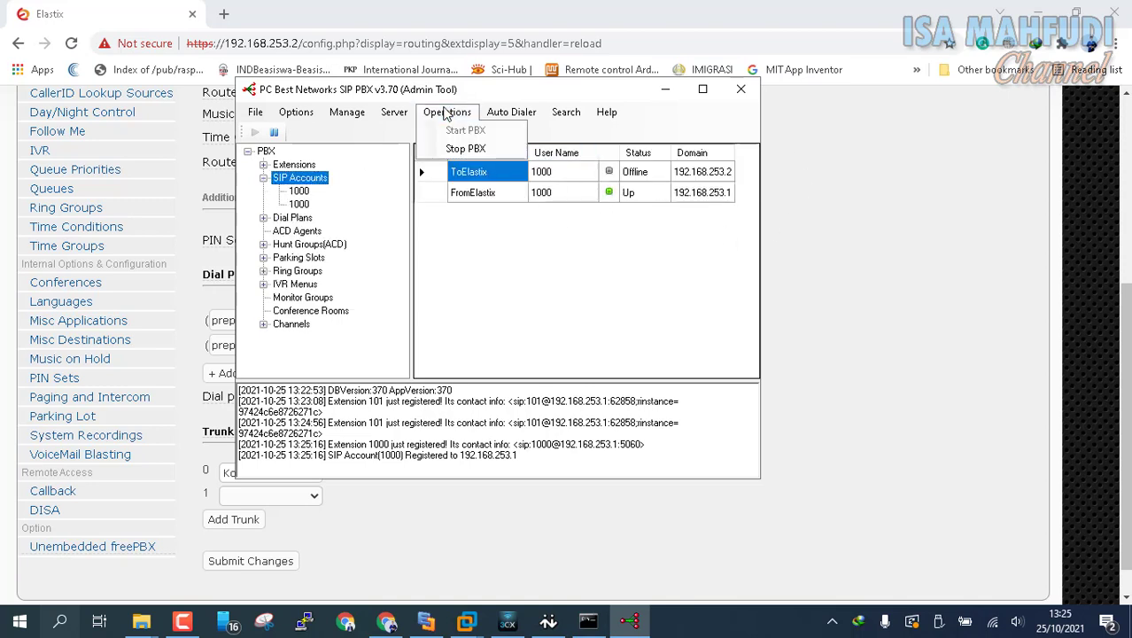
{"action": "left_click", "coordinate": [454, 149]}
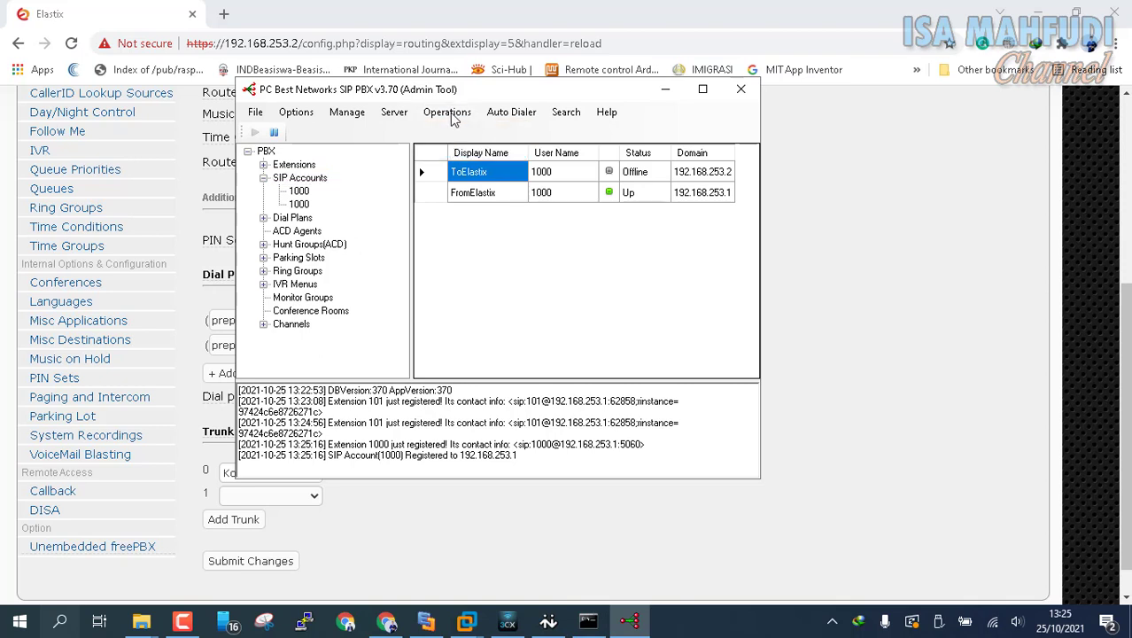
{"action": "left_click", "coordinate": [451, 115]}
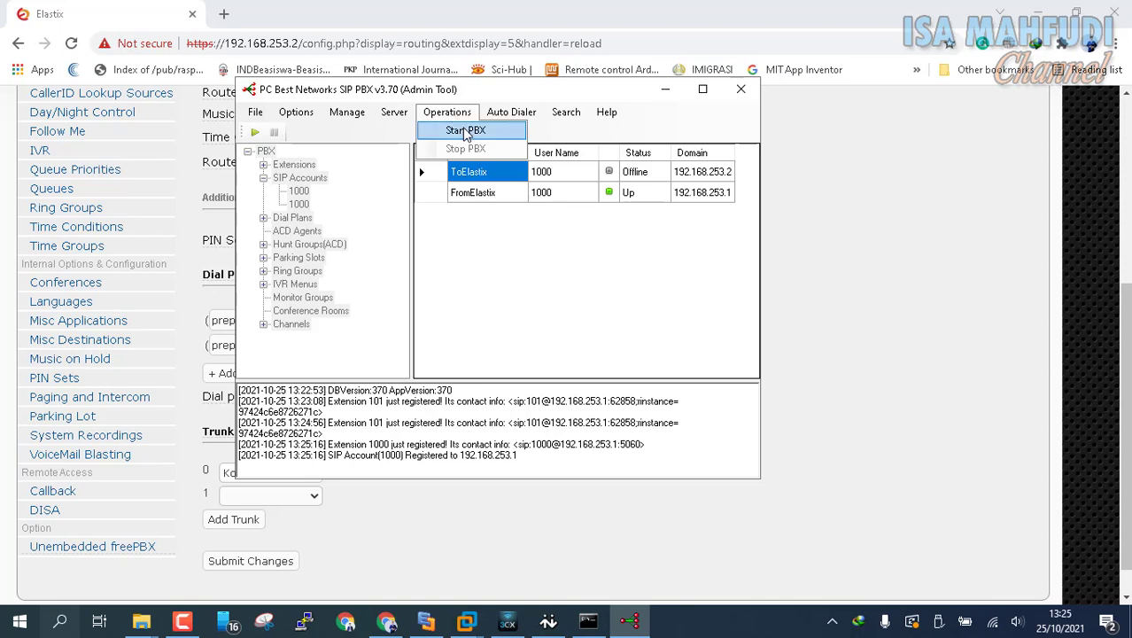
{"action": "left_click", "coordinate": [465, 131]}
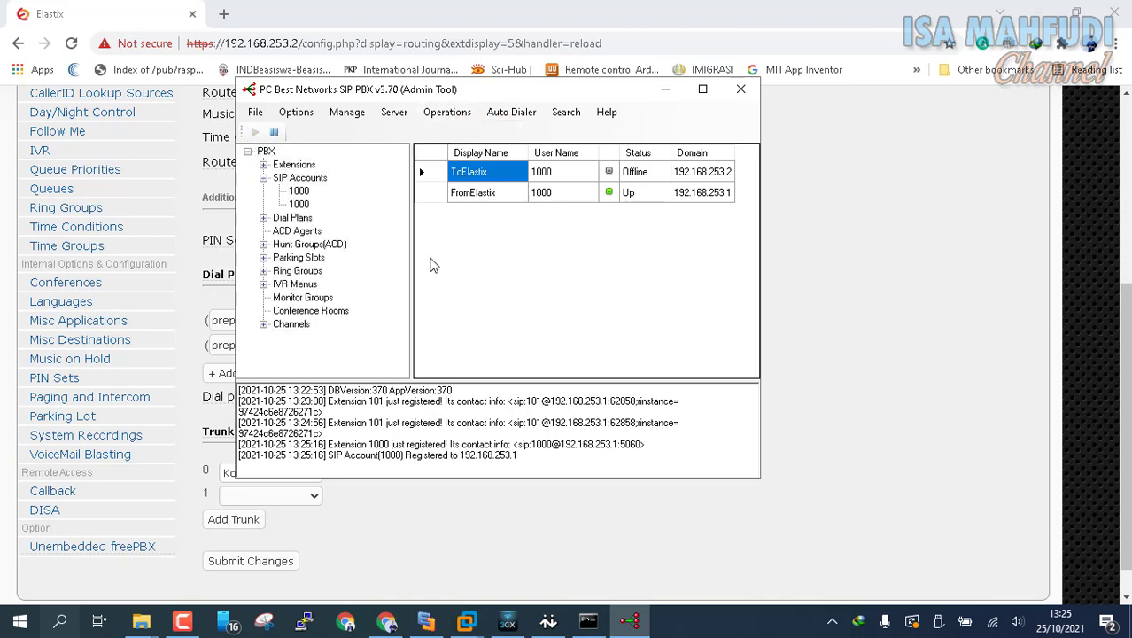
- Start a new dial plan named RouteToElastix with the call direction set to outbound
{"action": "left_click", "coordinate": [296, 112]}
{"action": "left_click", "coordinate": [335, 258]}
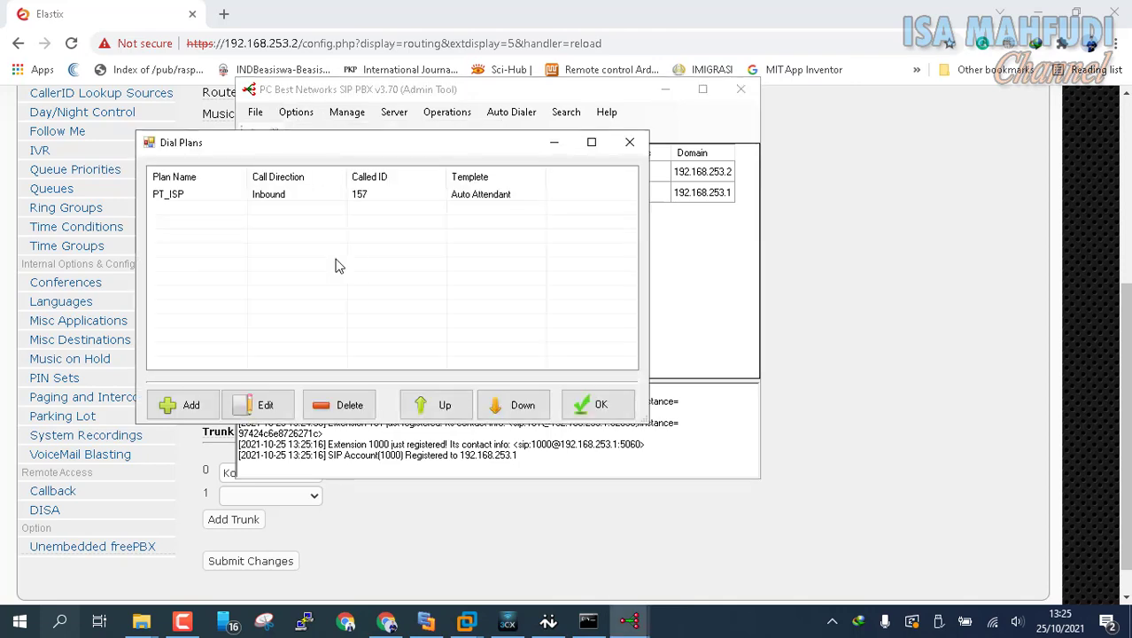
{"action": "left_click", "coordinate": [190, 409]}
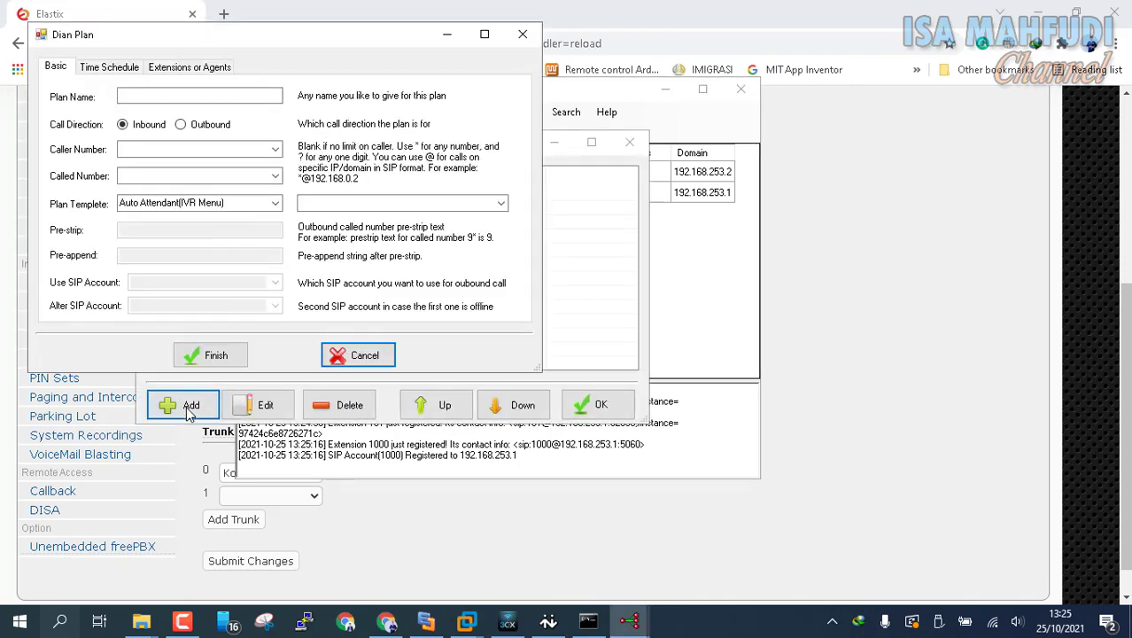
{"action": "left_click", "coordinate": [161, 102]}
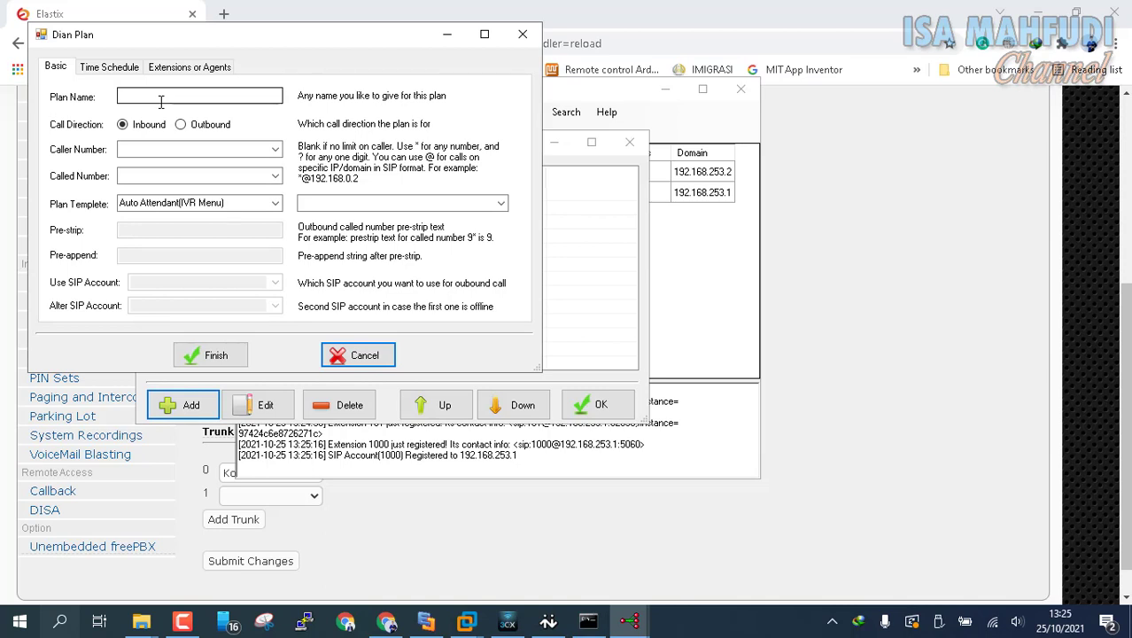
{"action": "left_click", "coordinate": [172, 92]}
{"action": "type", "text": "Route"}
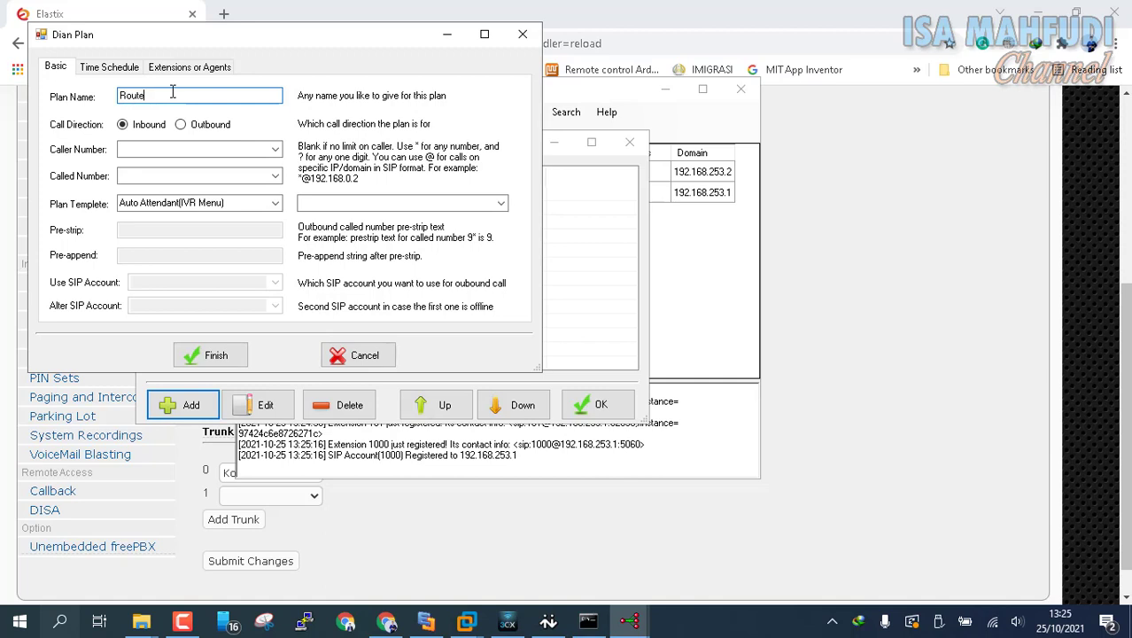
{"action": "type", "text": "TOElastix"}
{"action": "left_click", "coordinate": [182, 123]}
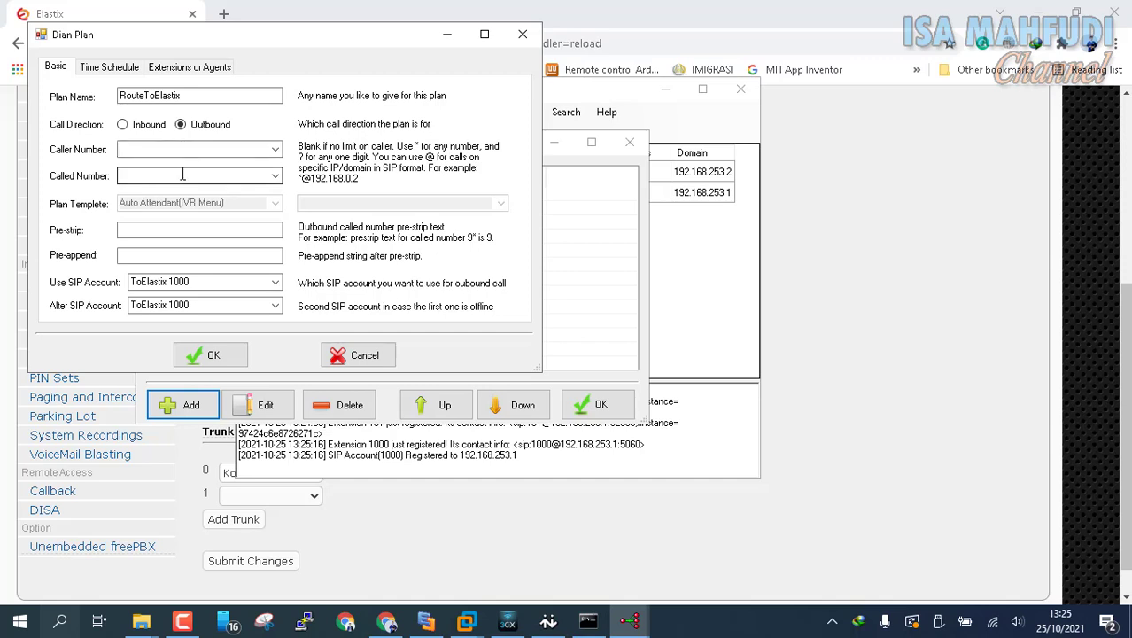
- Set the plan's called number to 5*, pre-strip to 5, and SIP account to ToElastix 1000, and save the plan
{"action": "left_click", "coordinate": [183, 175]}
{"action": "type", "text": "5*"}
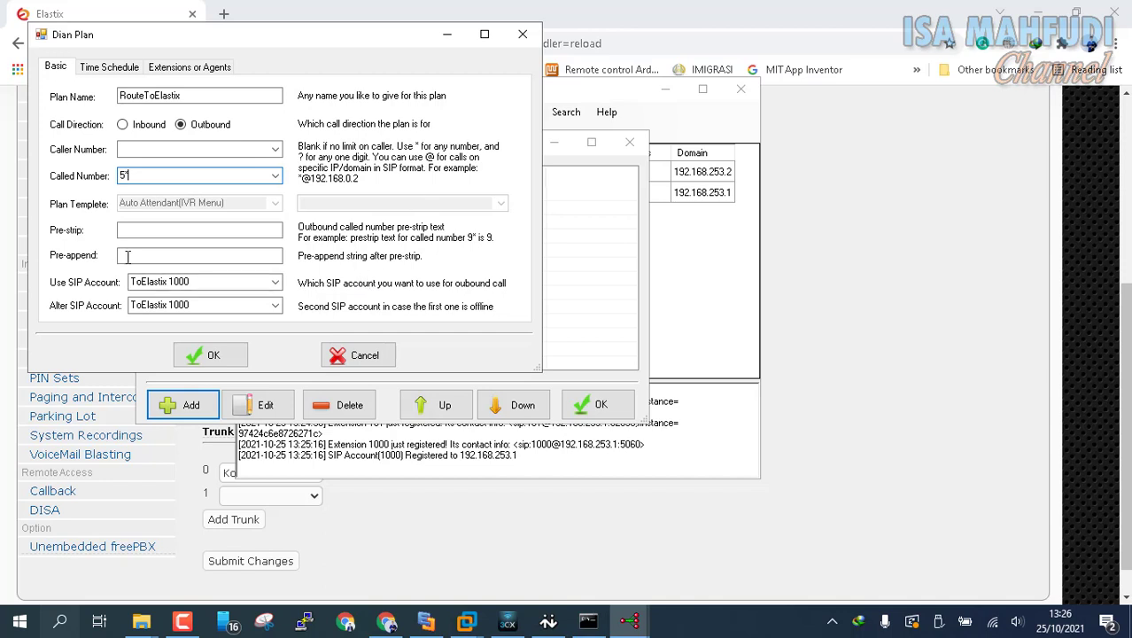
{"action": "left_click", "coordinate": [162, 227]}
{"action": "type", "text": "5"}
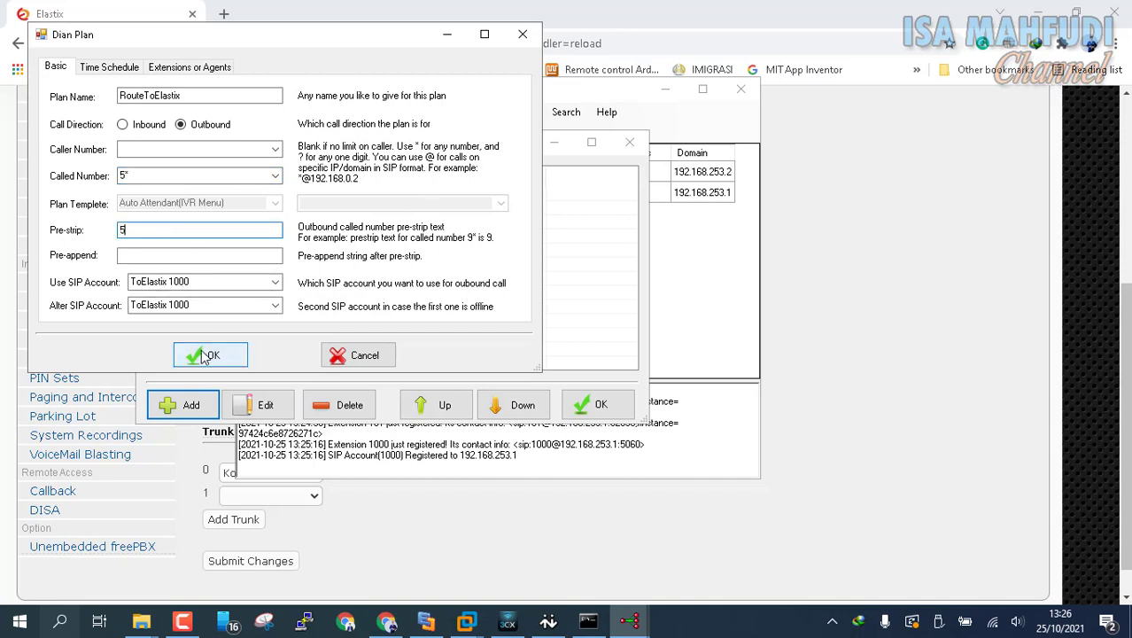
{"action": "left_click", "coordinate": [276, 282]}
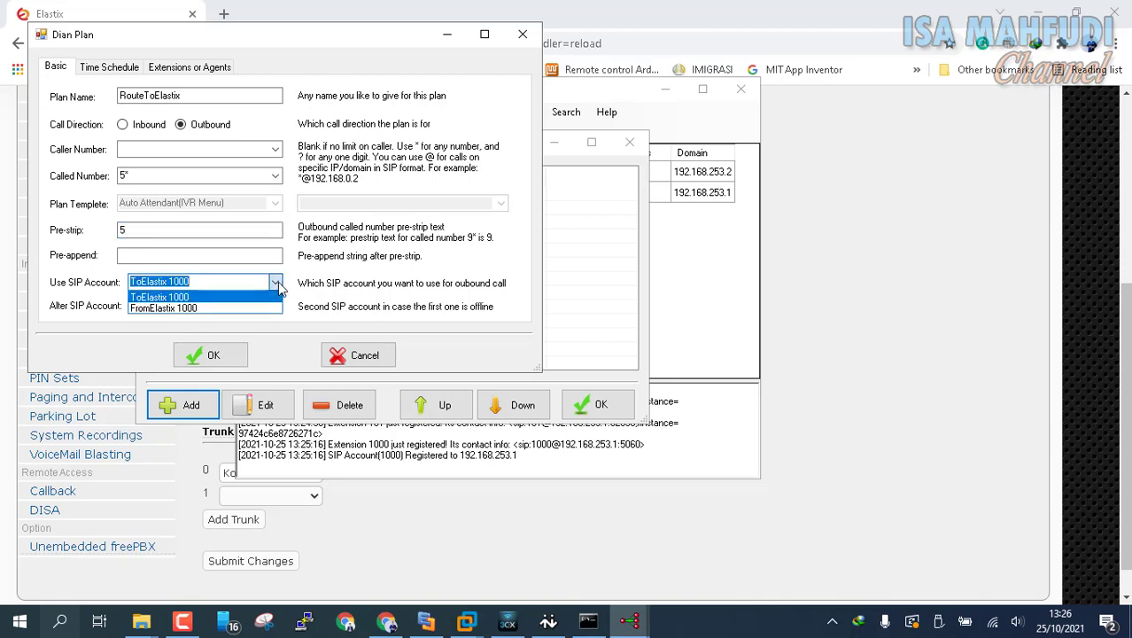
{"action": "left_click", "coordinate": [276, 296]}
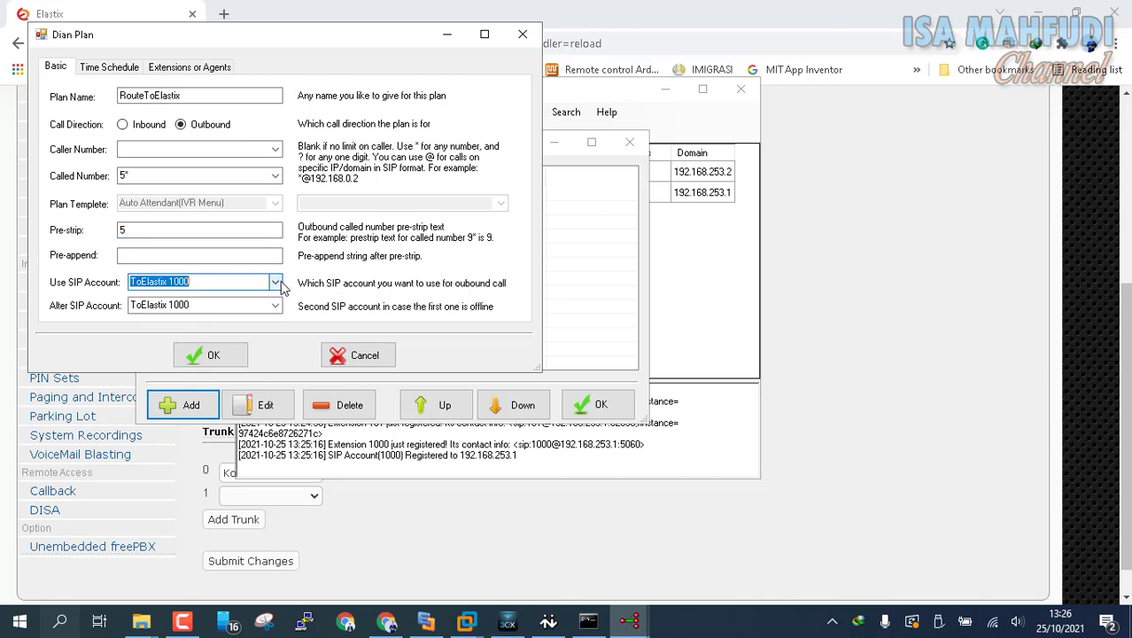
{"action": "left_click", "coordinate": [212, 354]}
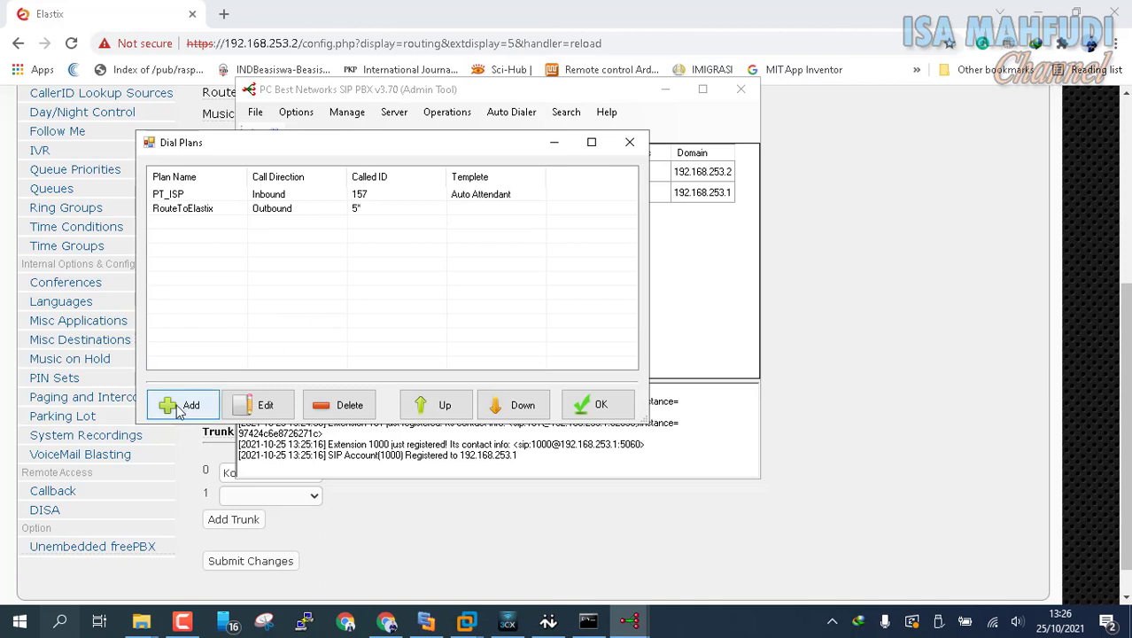
- Add an inbound dial plan named RouteFromElastix with called number 5 and the Dial Extension template, and close the dial plan list
{"action": "left_click", "coordinate": [180, 407]}
{"action": "left_click", "coordinate": [194, 96]}
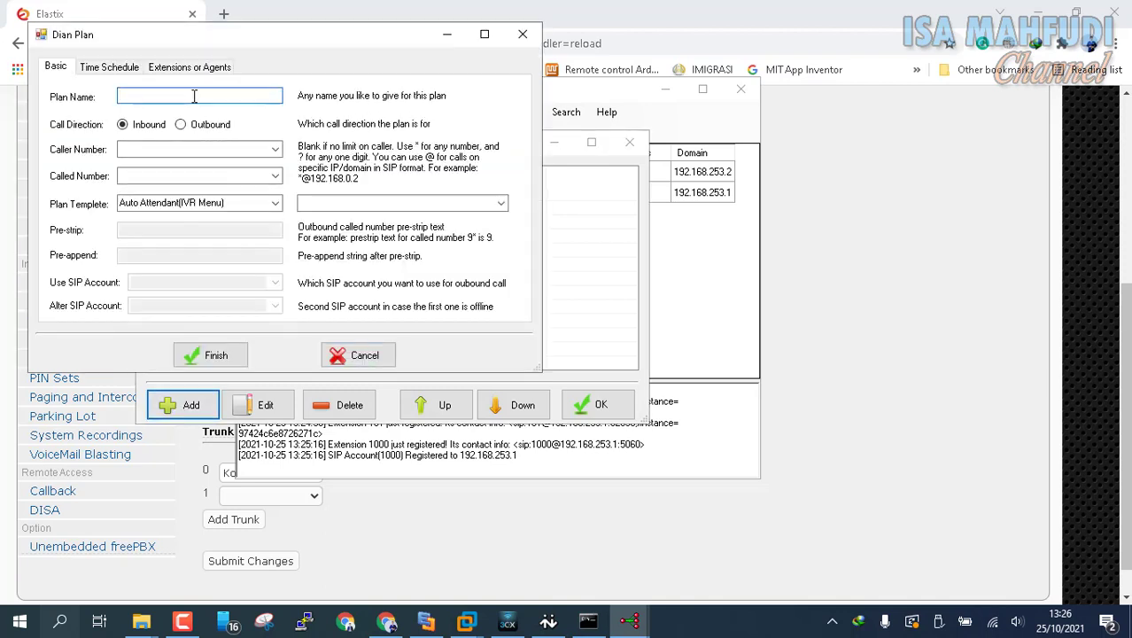
{"action": "type", "text": "RouteFromElastix"}
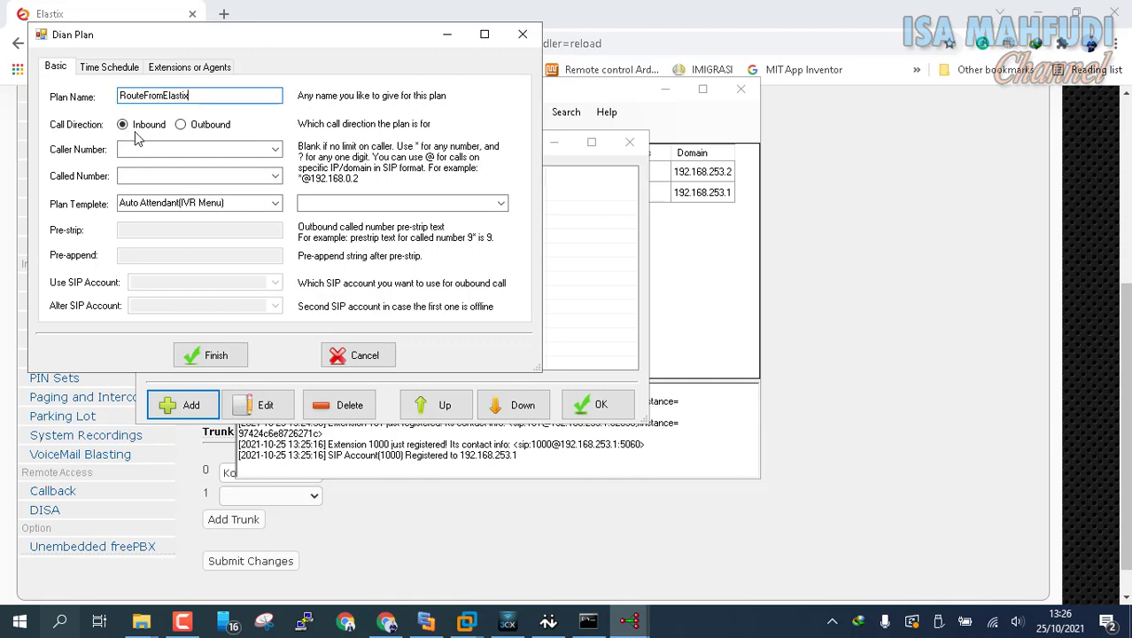
{"action": "left_click", "coordinate": [182, 175]}
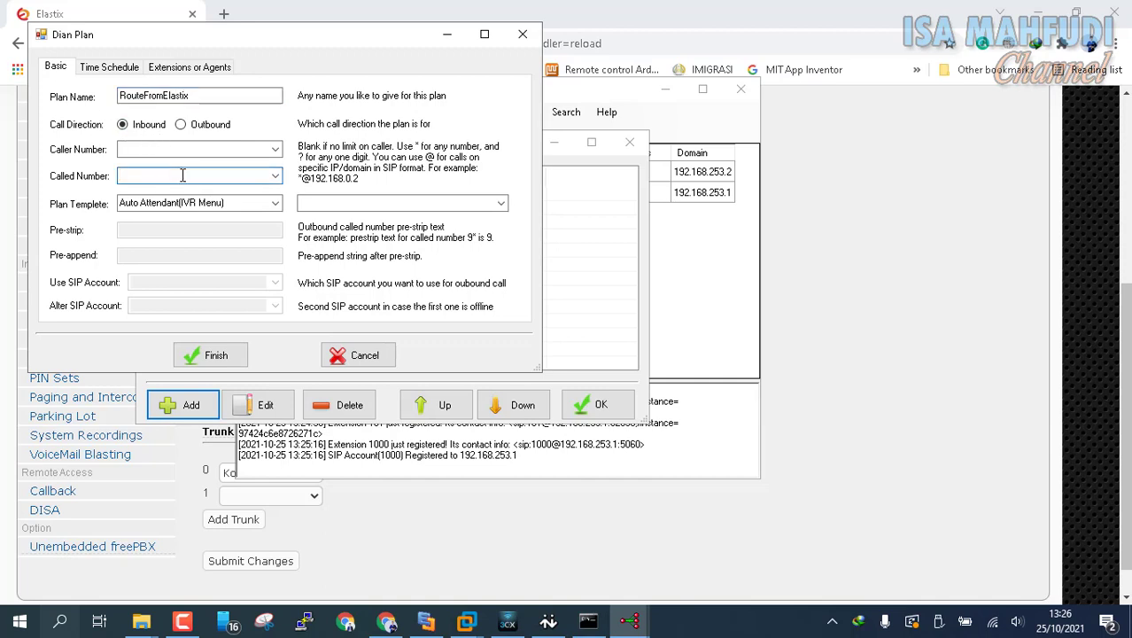
{"action": "type", "text": "5"}
{"action": "left_click", "coordinate": [274, 207]}
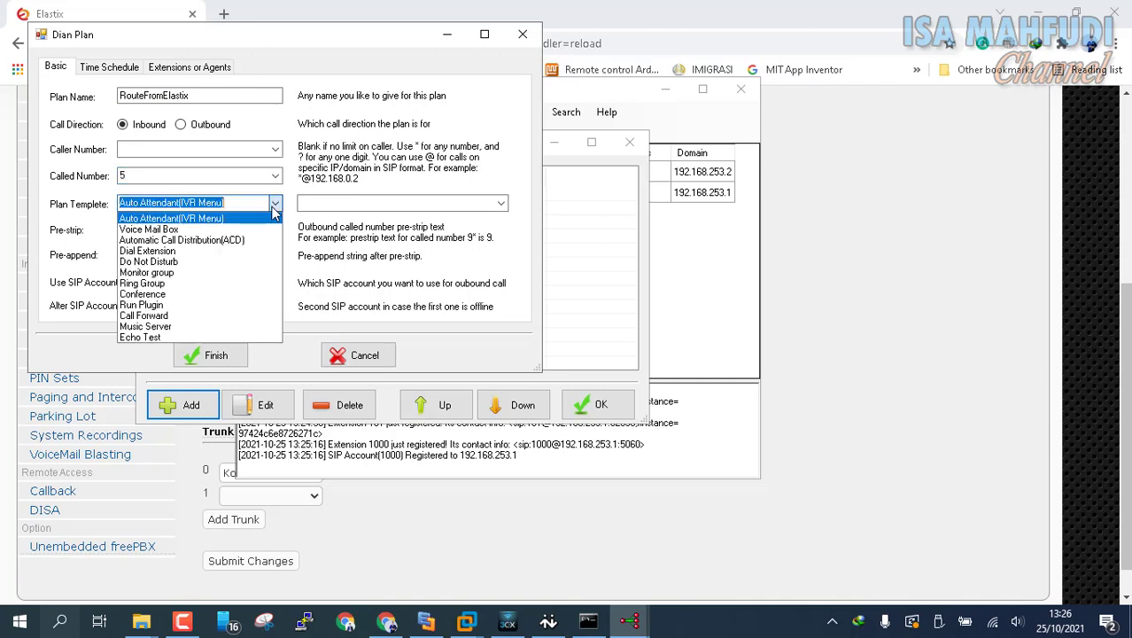
{"action": "left_click", "coordinate": [236, 250]}
{"action": "left_click", "coordinate": [205, 357]}
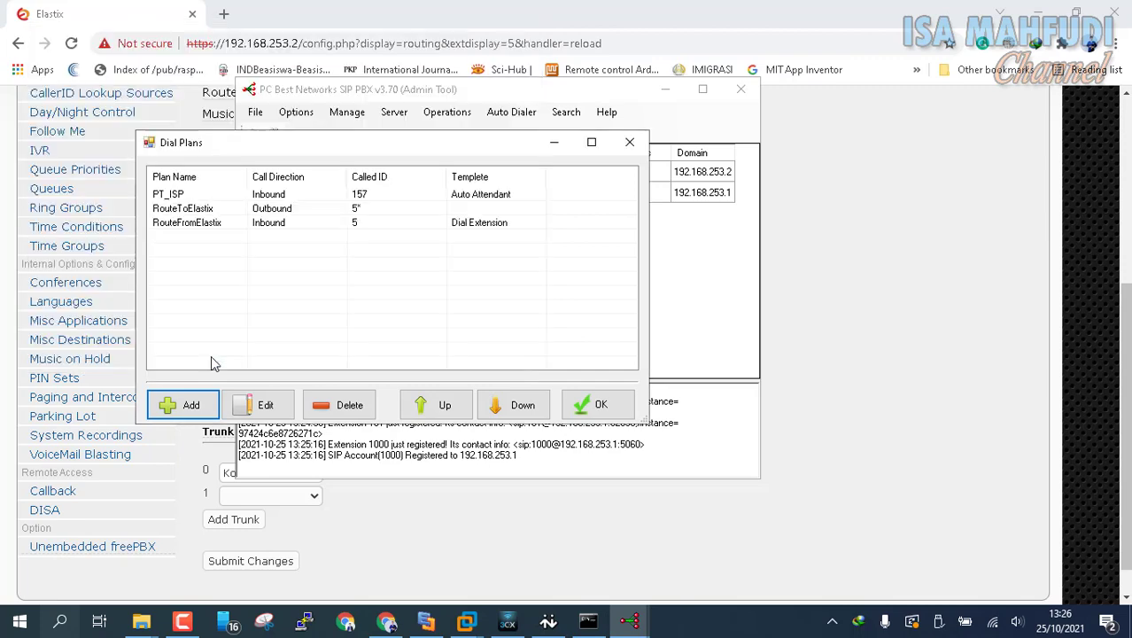
{"action": "left_click", "coordinate": [595, 403]}
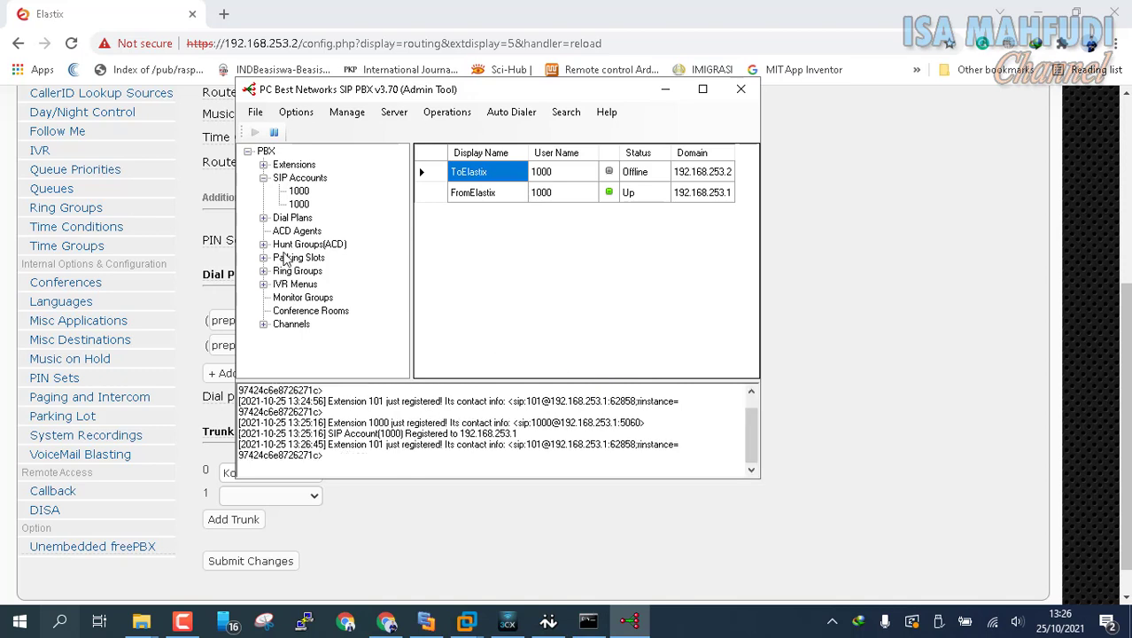
- Review the configured dial plans, the extensions' status, and the SIP accounts' status in the PBX tree
{"action": "double_click", "coordinate": [298, 218]}
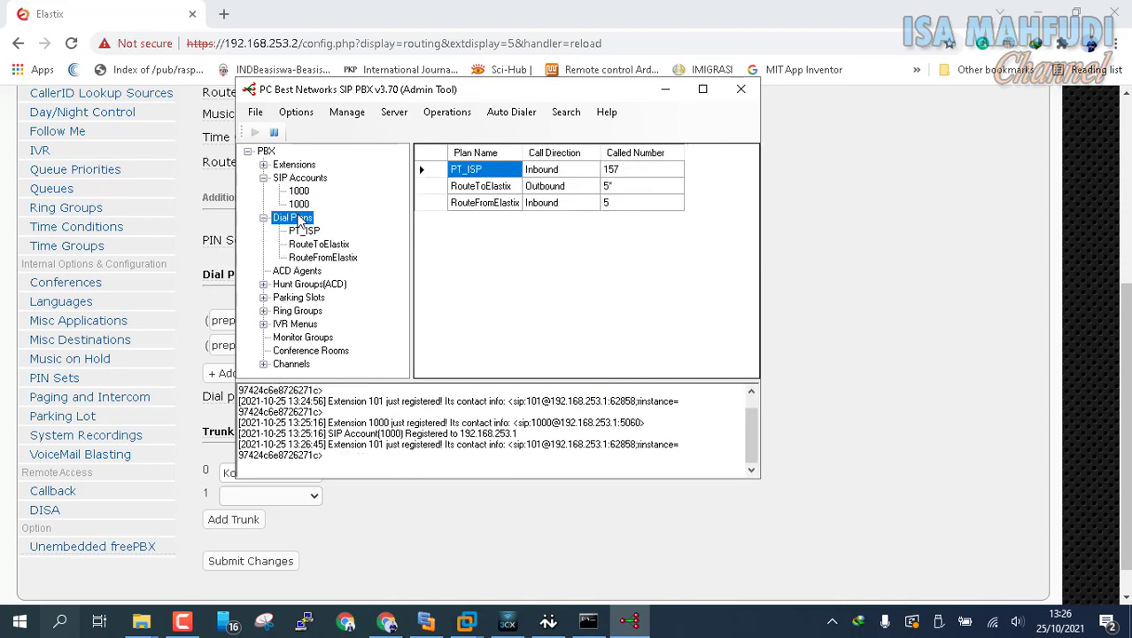
{"action": "double_click", "coordinate": [296, 180]}
{"action": "double_click", "coordinate": [294, 165]}
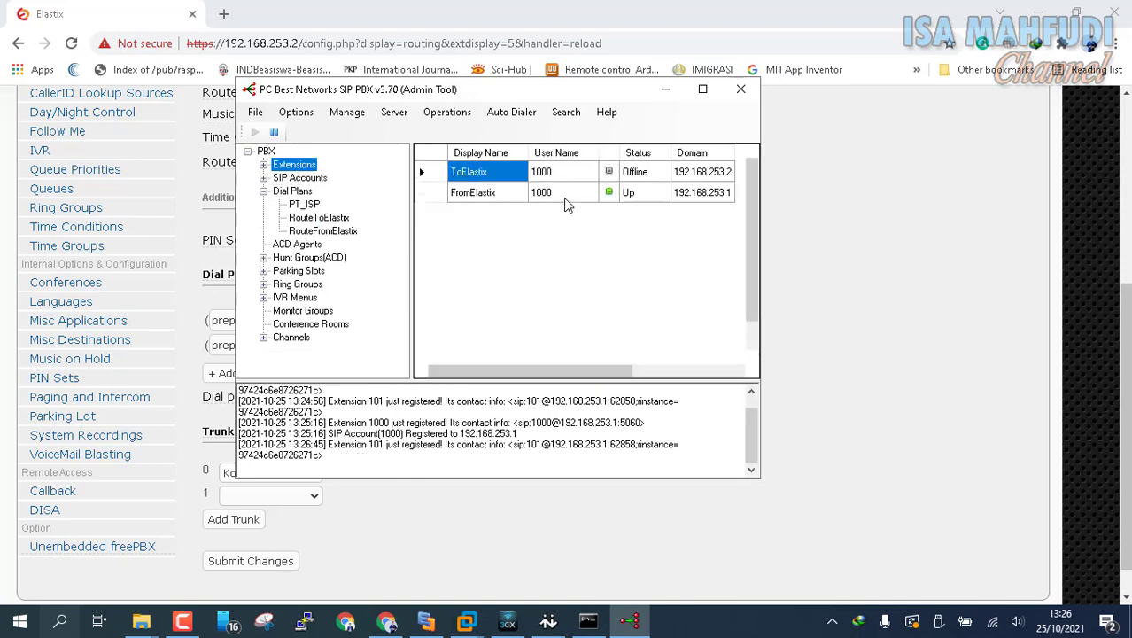
{"action": "scroll", "coordinate": [589, 215], "scroll_direction": "down", "scroll_amount": 1}
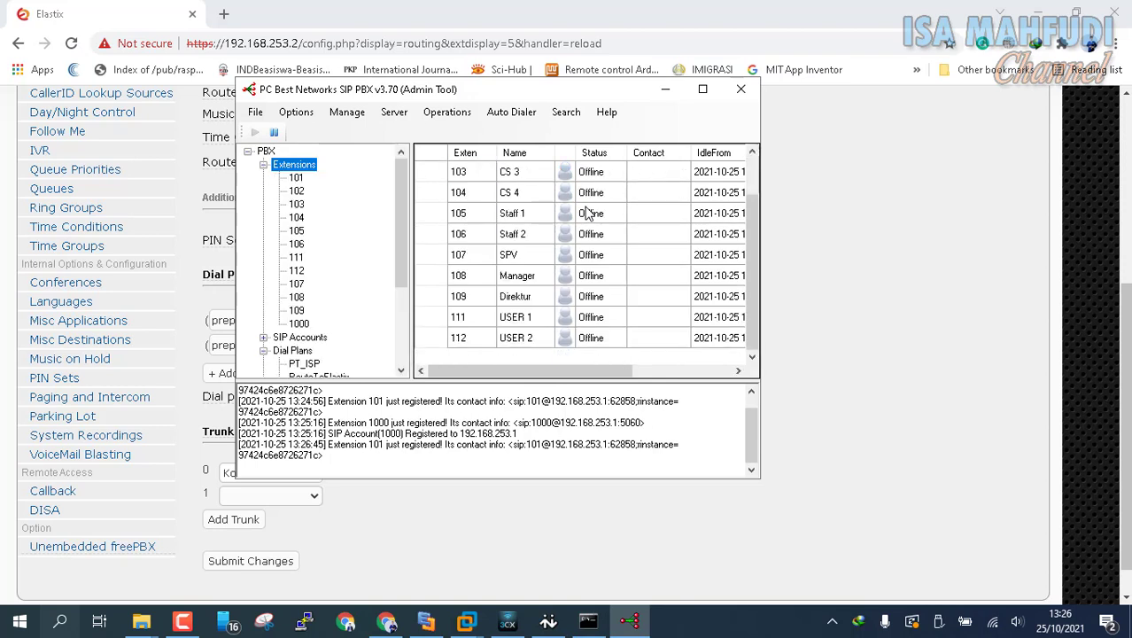
{"action": "scroll", "coordinate": [589, 216], "scroll_direction": "up", "scroll_amount": 1}
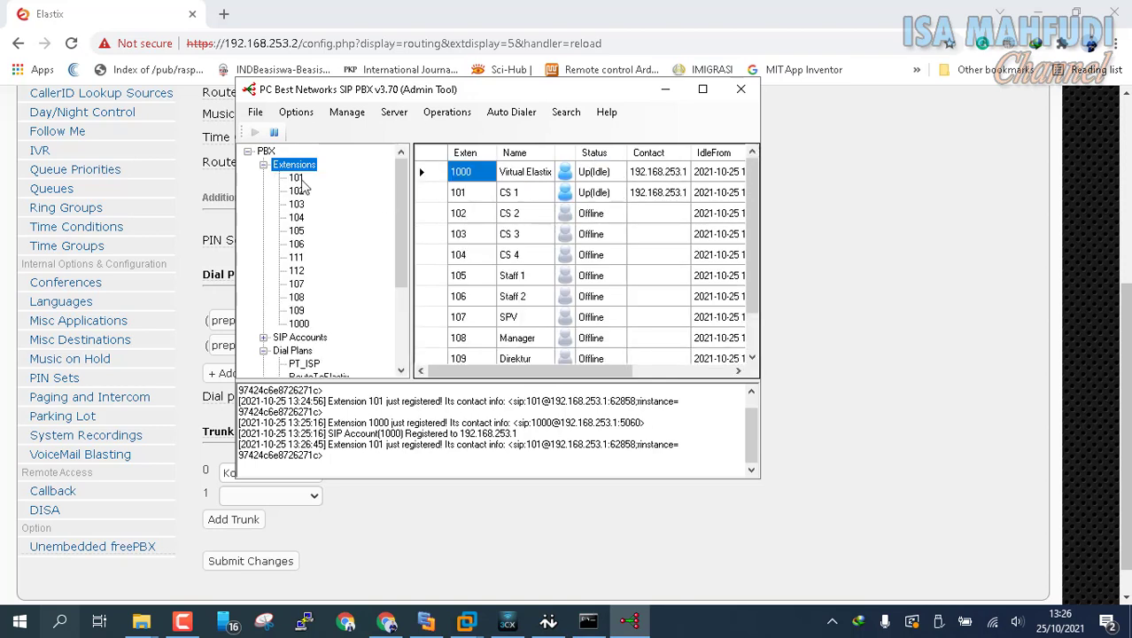
{"action": "scroll", "coordinate": [308, 212], "scroll_direction": "down", "scroll_amount": 2}
{"action": "left_click", "coordinate": [312, 271]}
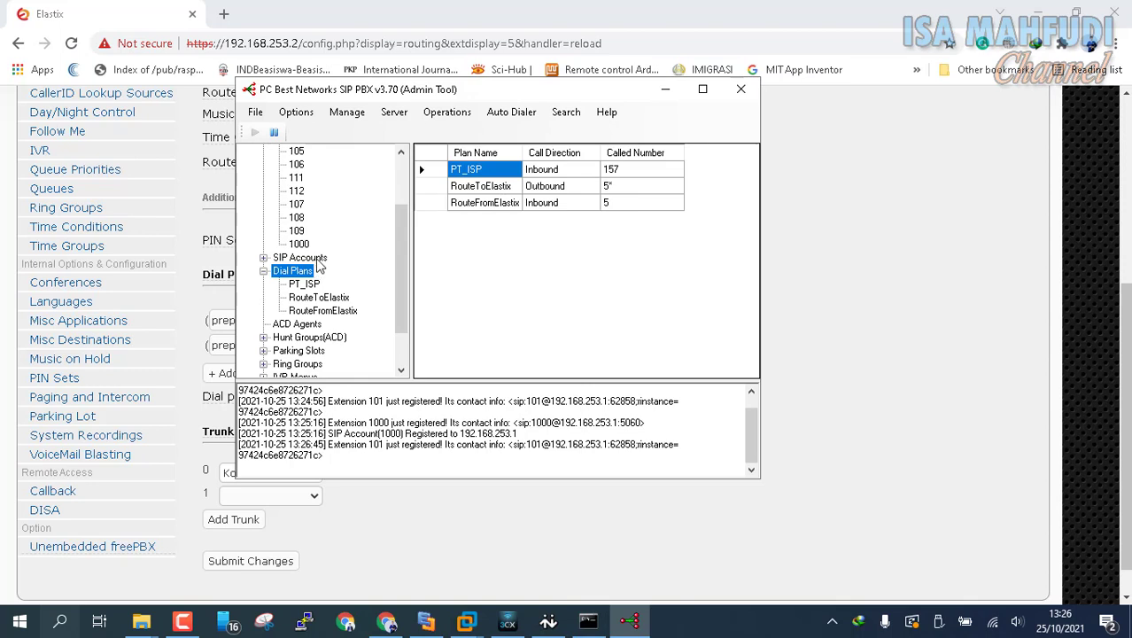
{"action": "double_click", "coordinate": [315, 259]}
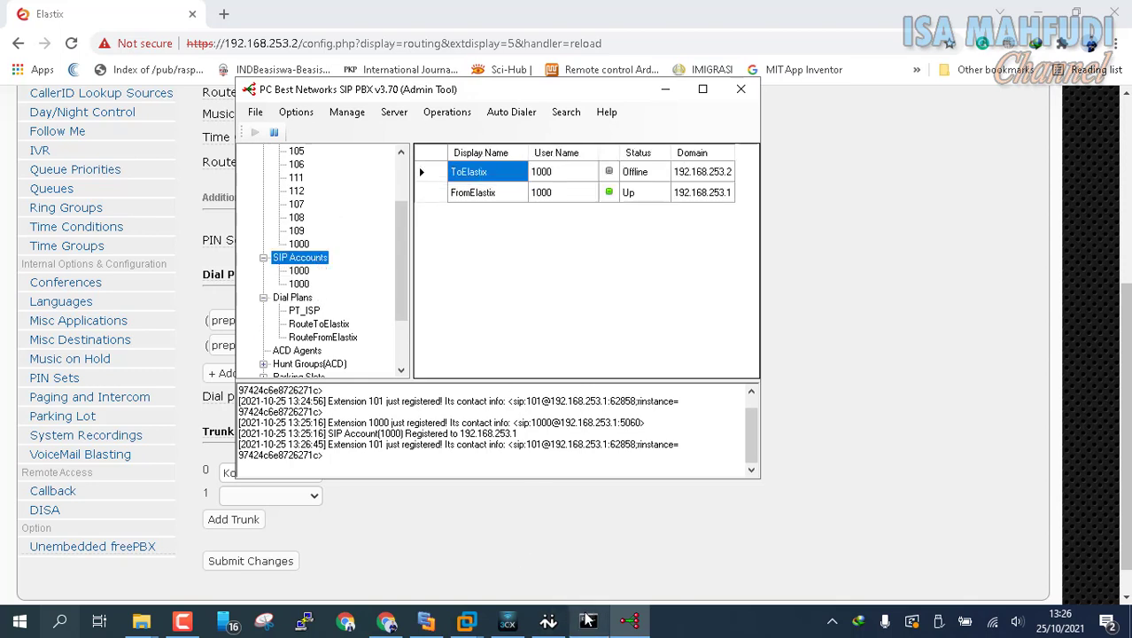
- Bring up the X-Lite and 3CXPhone softphones and place them side by side
{"action": "left_click", "coordinate": [548, 623]}
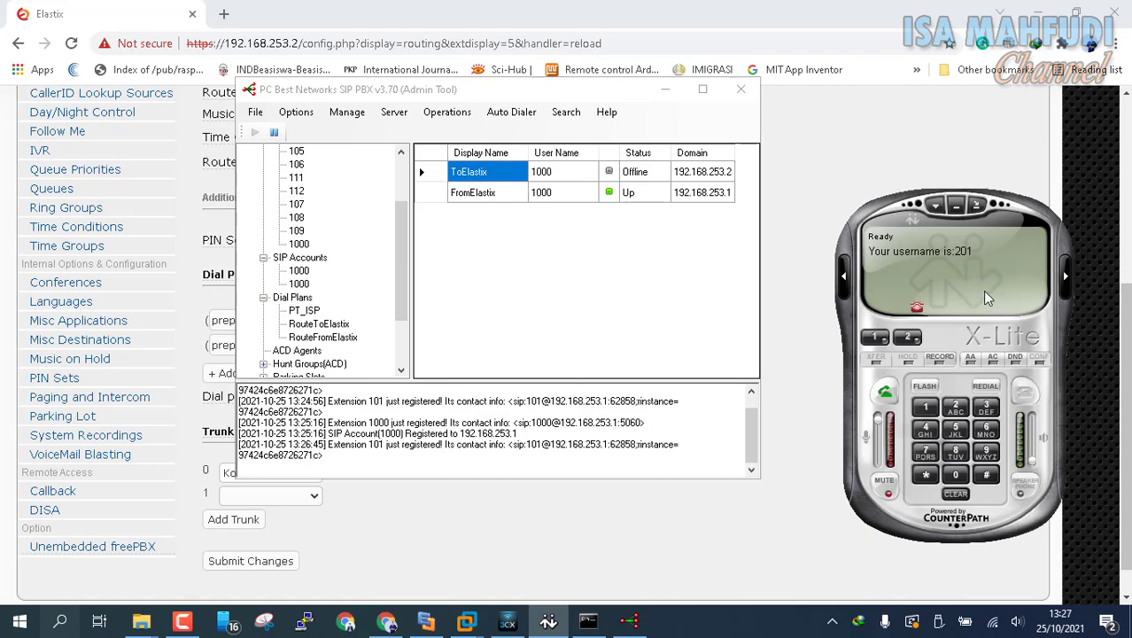
{"action": "left_click", "coordinate": [507, 623]}
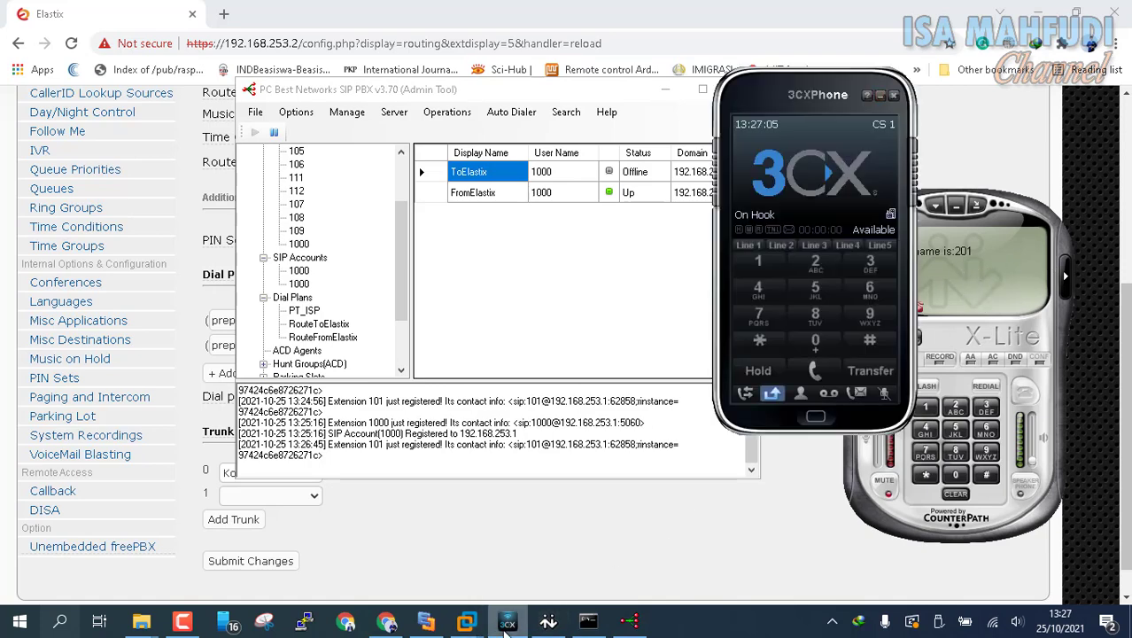
{"action": "left_click_drag", "start_coordinate": [771, 97], "coordinate": [597, 141]}
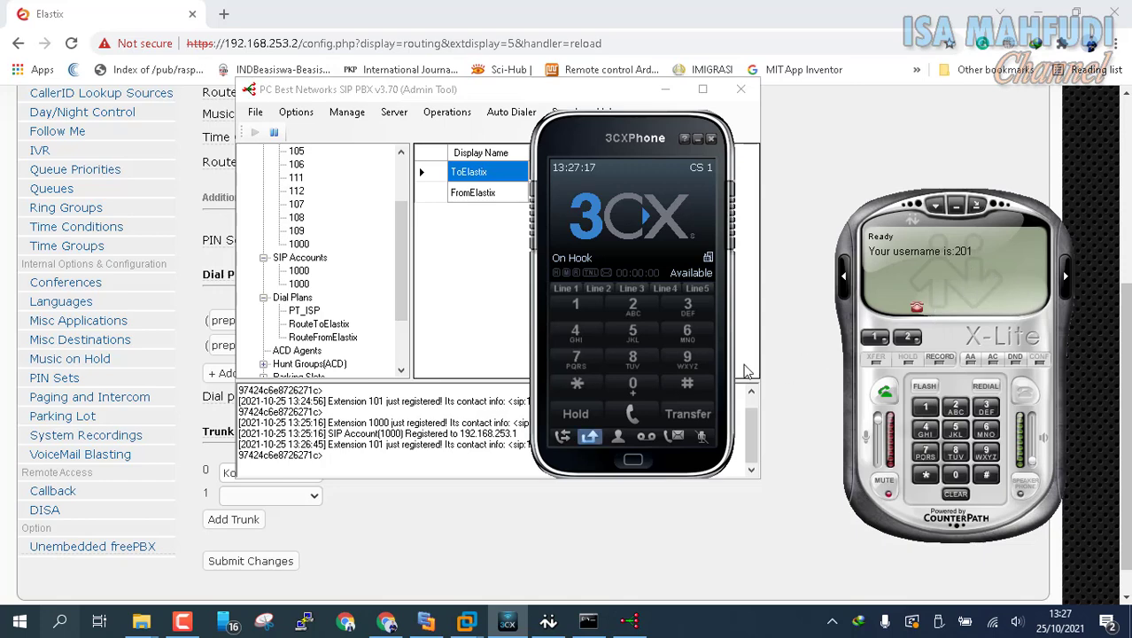
- Try to call 5201 from the 3CXPhone softphone
{"action": "left_click", "coordinate": [637, 325]}
{"action": "left_click", "coordinate": [645, 309]}
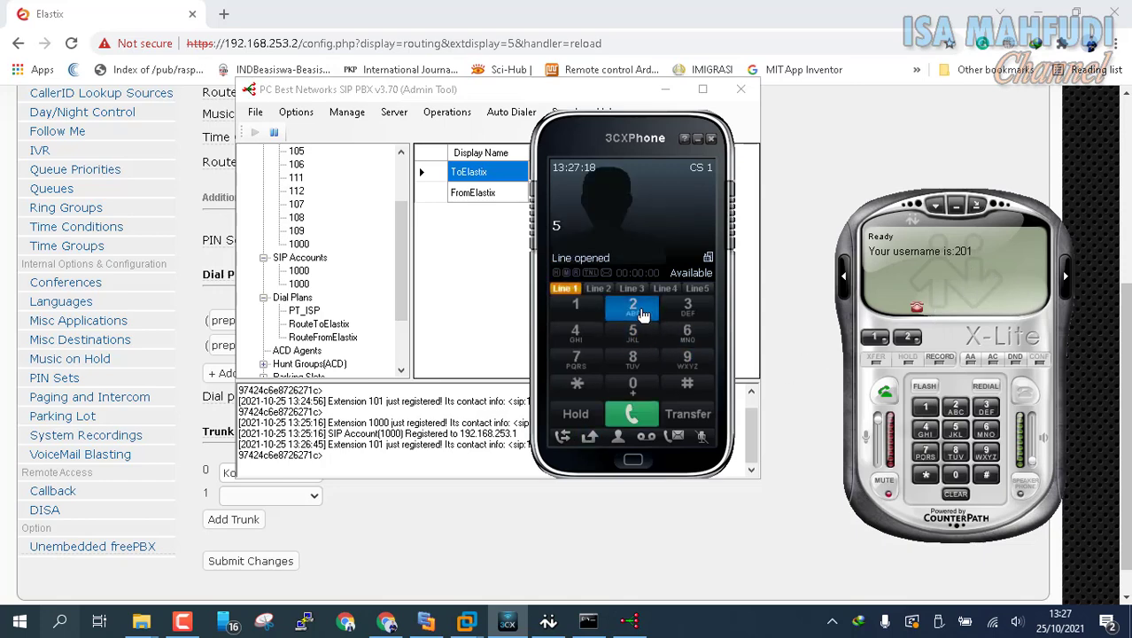
{"action": "left_click", "coordinate": [644, 391]}
{"action": "left_click", "coordinate": [576, 306]}
{"action": "left_click", "coordinate": [636, 418]}
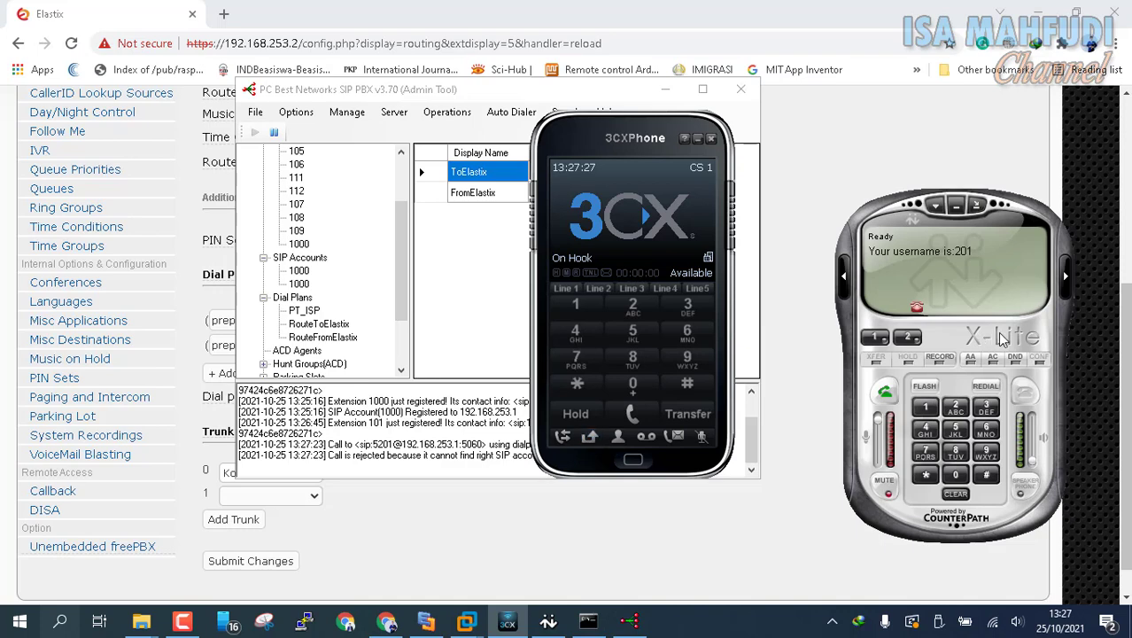
- Try to call 5101 from the X-Lite softphone, hang up, and check the call log in the PC Best Networks SIP PBX
{"action": "left_click", "coordinate": [1010, 345]}
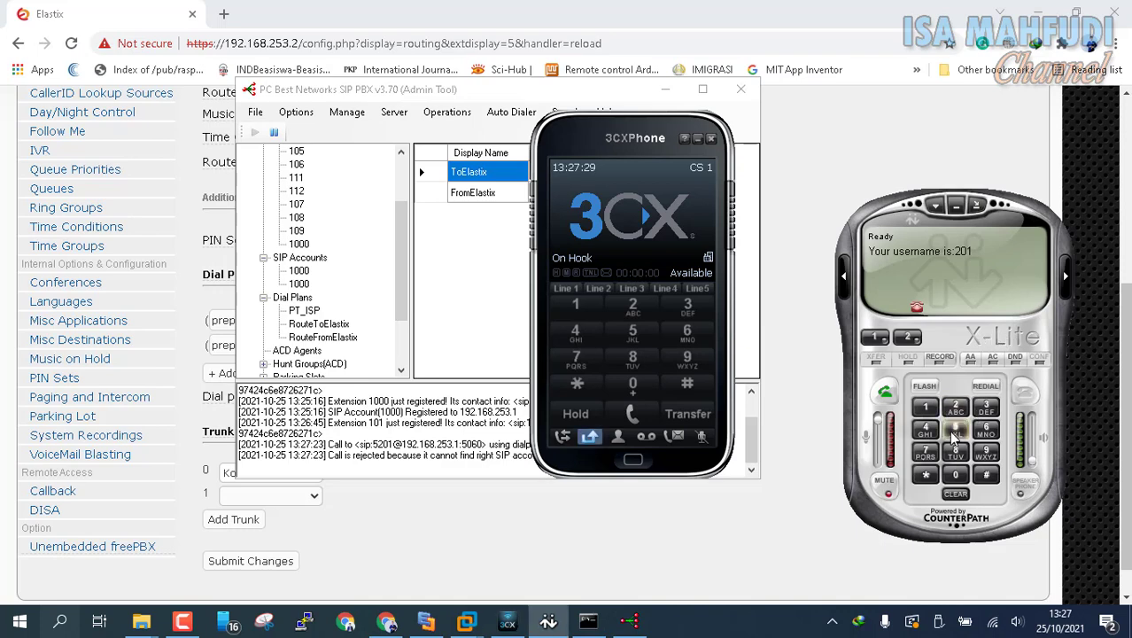
{"action": "left_click", "coordinate": [948, 429]}
{"action": "type", "text": "101"}
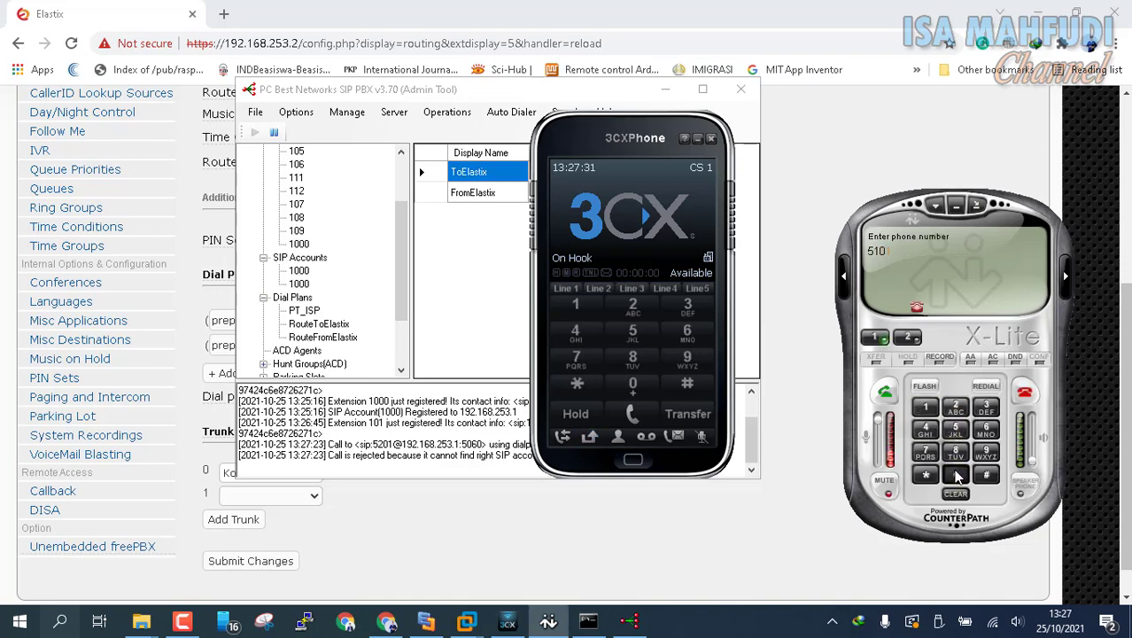
{"action": "left_click", "coordinate": [885, 393]}
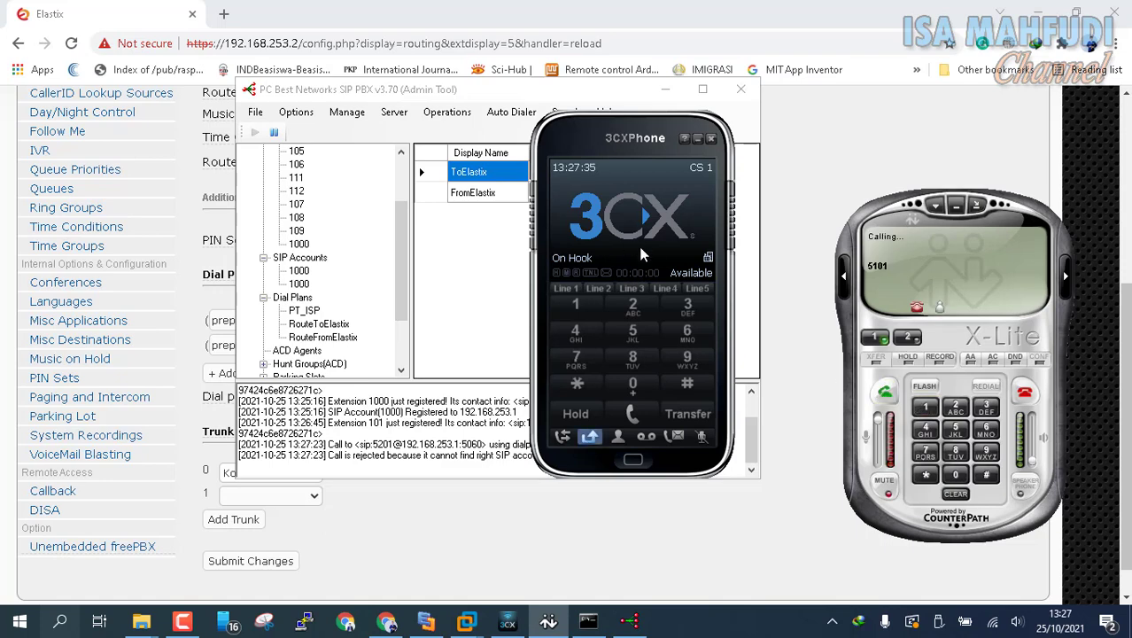
{"action": "left_click", "coordinate": [1025, 398]}
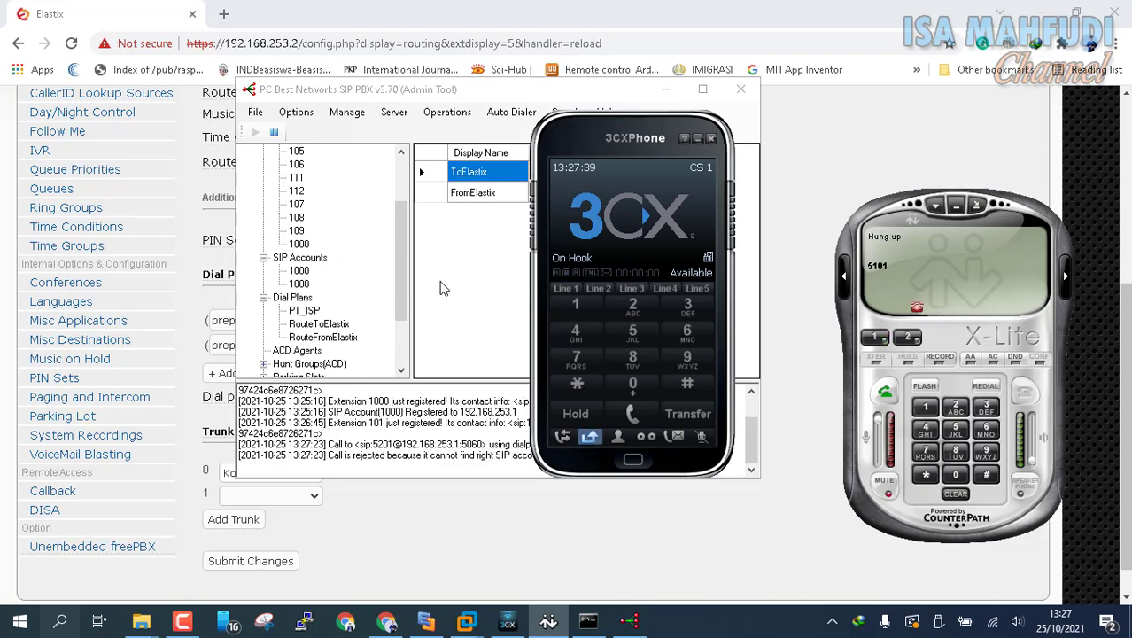
{"action": "left_click", "coordinate": [443, 285]}
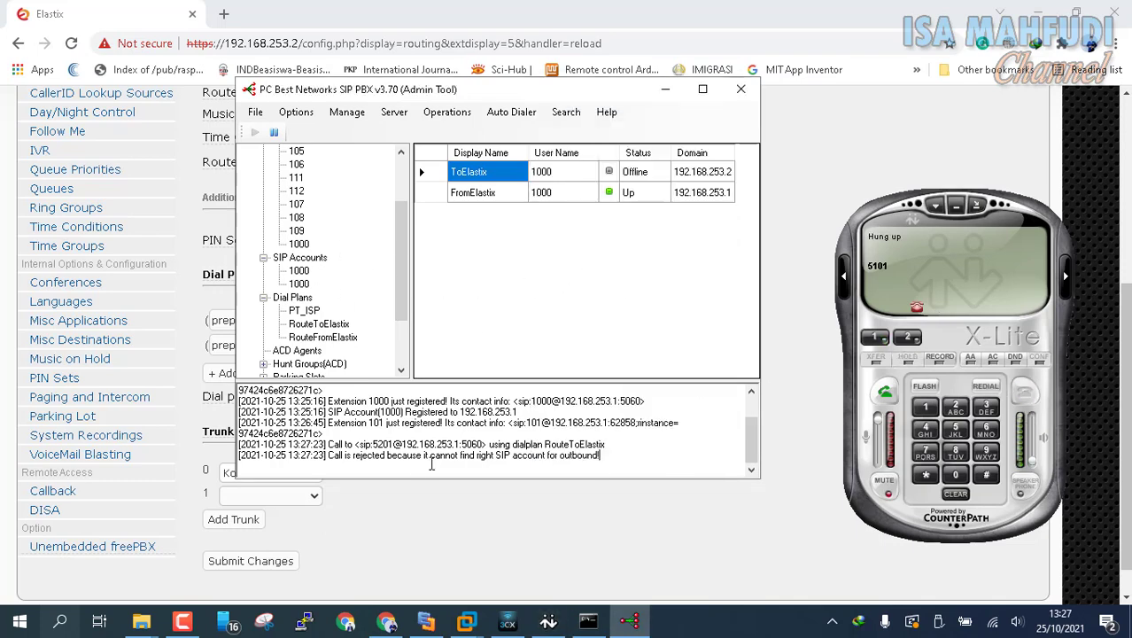
- Switch to Elastix in the browser, resubmit the RouteToPCBest outbound route, and apply the configuration changes
{"action": "key", "text": "alt+Tab"}
{"action": "left_click", "coordinate": [399, 328]}
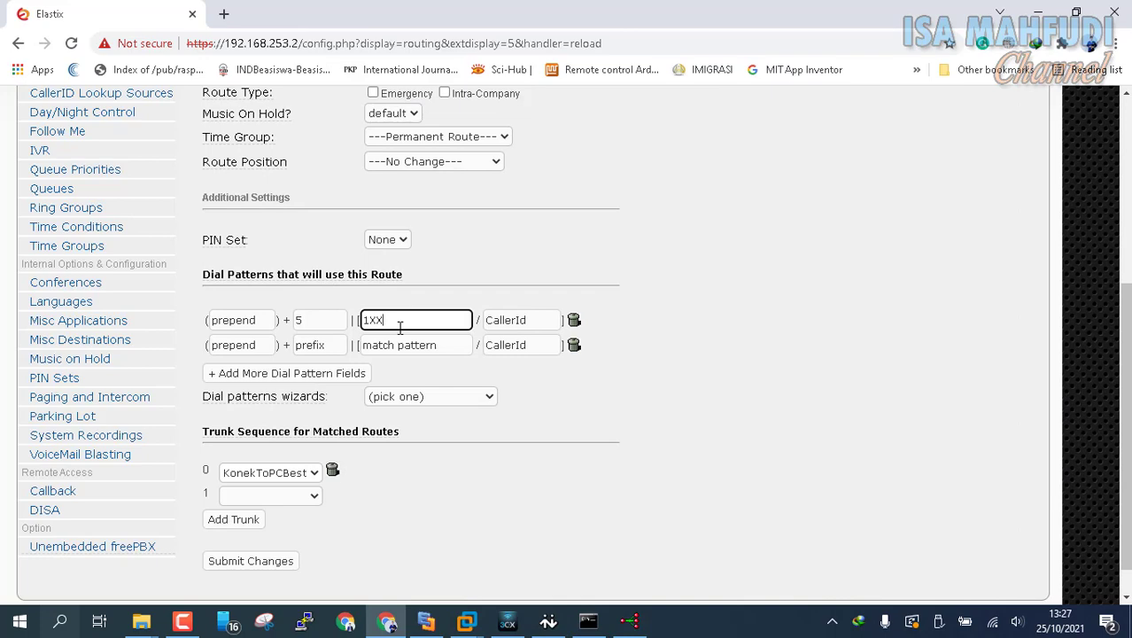
{"action": "left_click", "coordinate": [267, 564]}
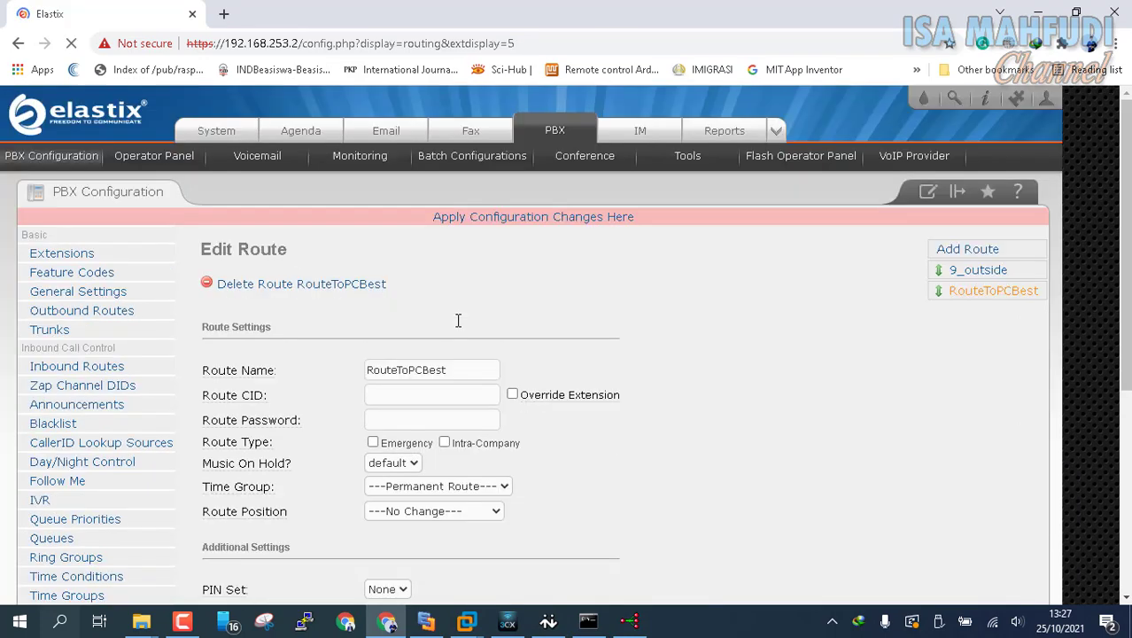
{"action": "scroll", "coordinate": [495, 298], "scroll_direction": "down", "scroll_amount": 4}
{"action": "scroll", "coordinate": [495, 298], "scroll_direction": "up", "scroll_amount": 4}
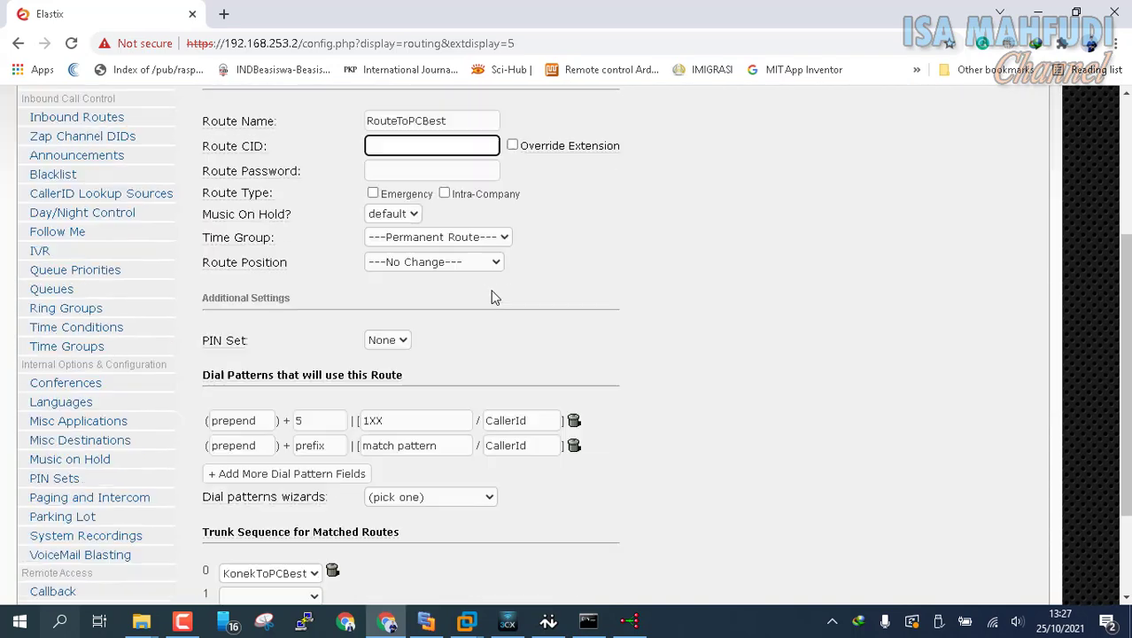
{"action": "left_click", "coordinate": [518, 220]}
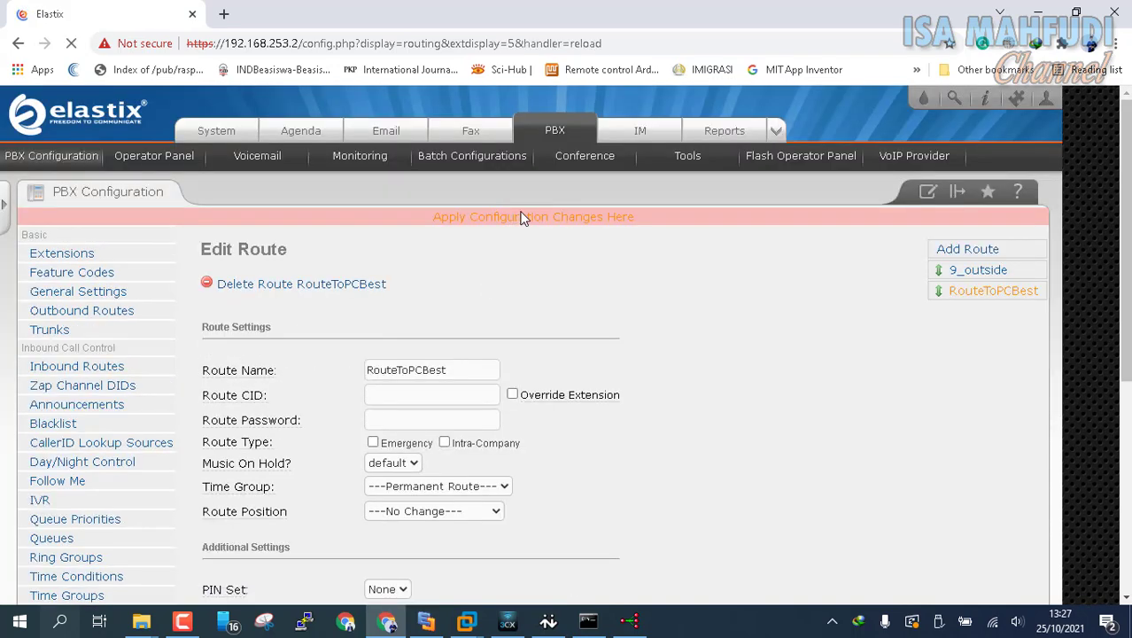
- Bring up both softphones, call 5101 from X-Lite, answer on 3CXPhone, and end the call
{"action": "left_click", "coordinate": [507, 620]}
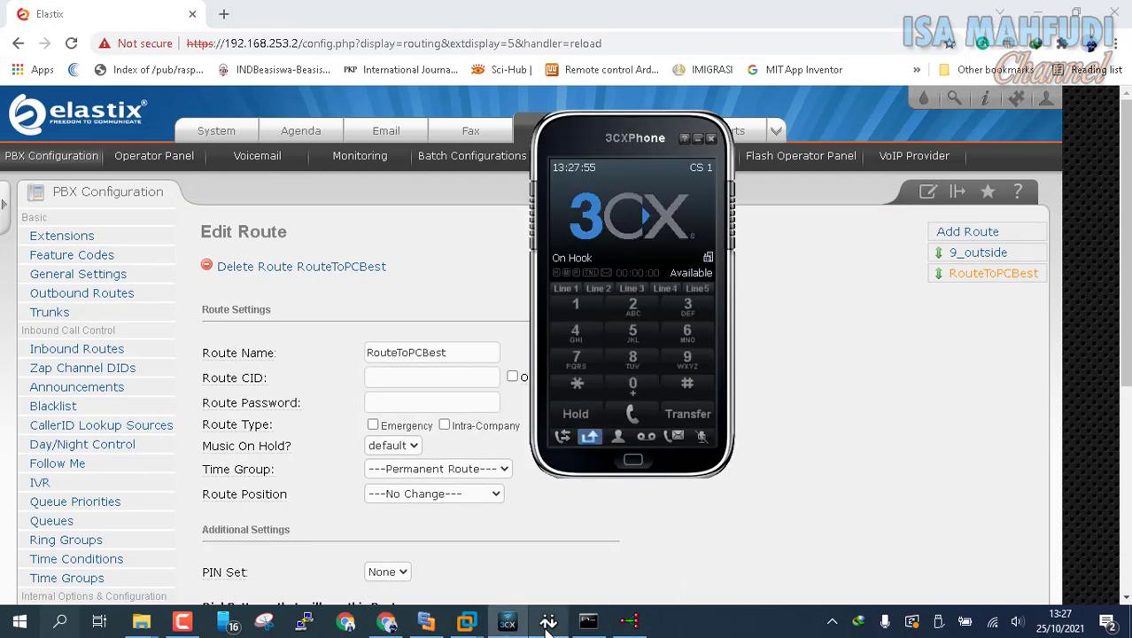
{"action": "left_click", "coordinate": [548, 620]}
{"action": "left_click", "coordinate": [955, 429]}
{"action": "left_click", "coordinate": [956, 406]}
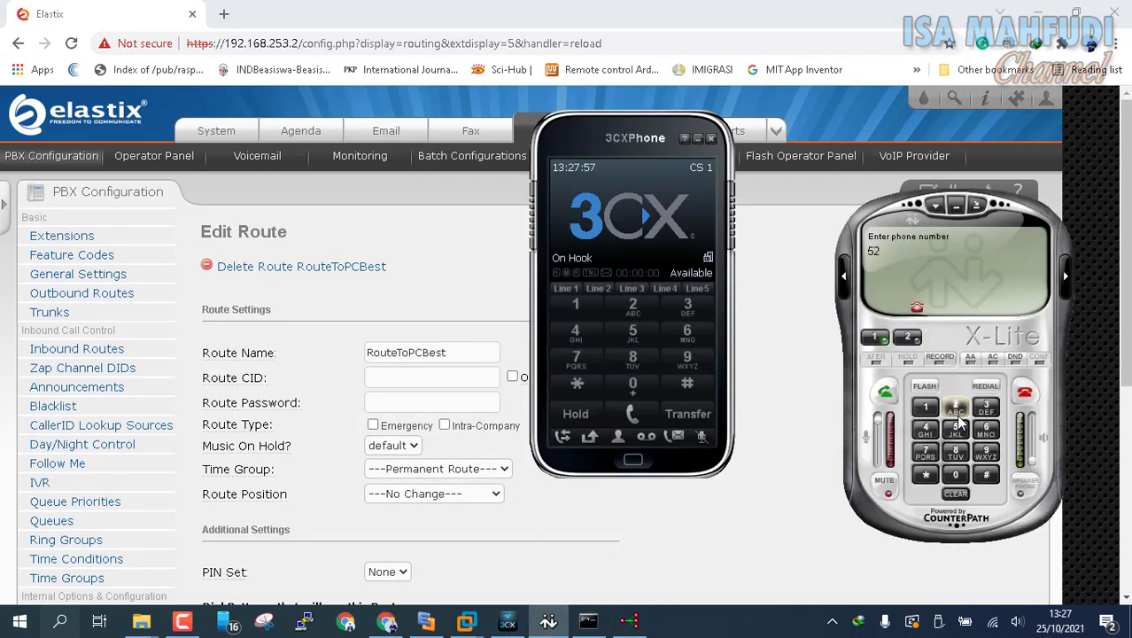
{"action": "left_click", "coordinate": [955, 493]}
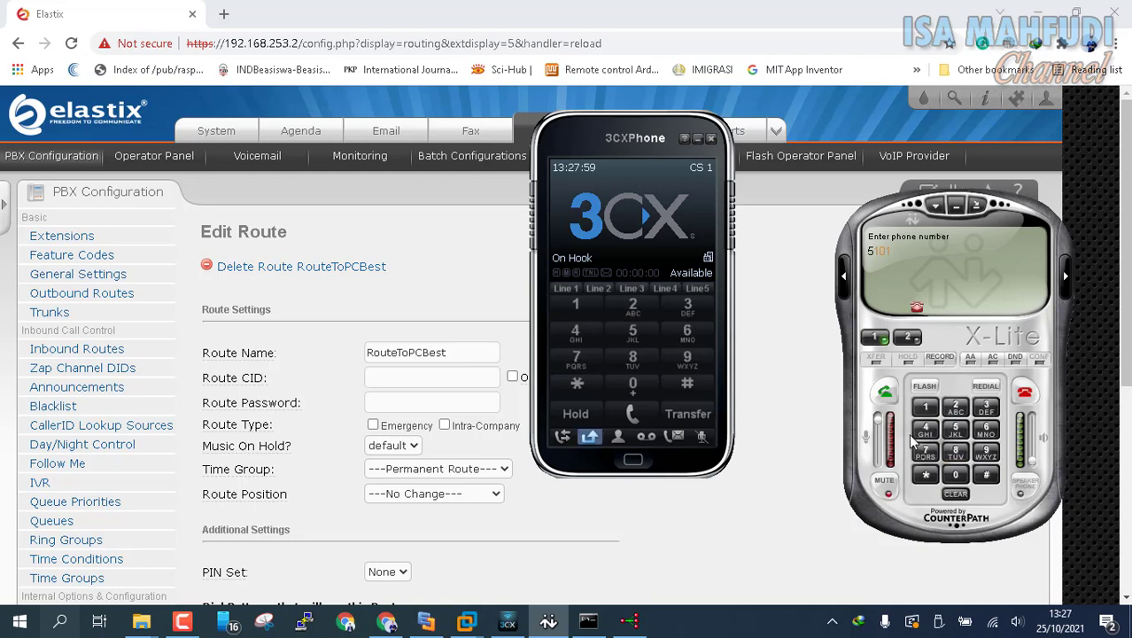
{"action": "left_click", "coordinate": [925, 406]}
{"action": "left_click", "coordinate": [956, 475]}
{"action": "left_click", "coordinate": [925, 406]}
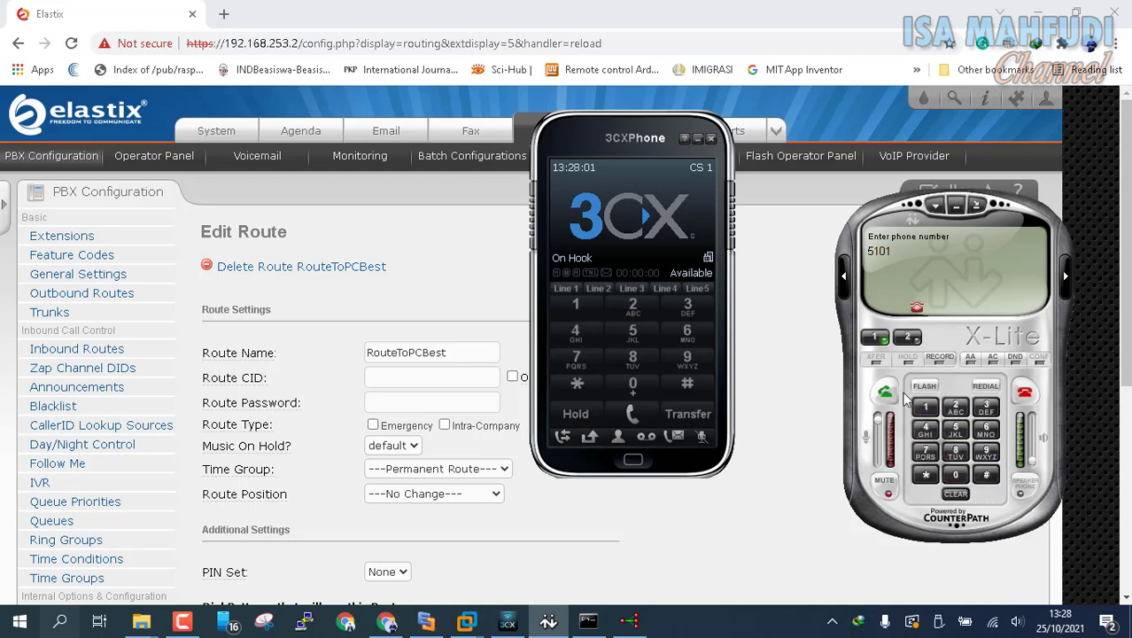
{"action": "left_click", "coordinate": [884, 391]}
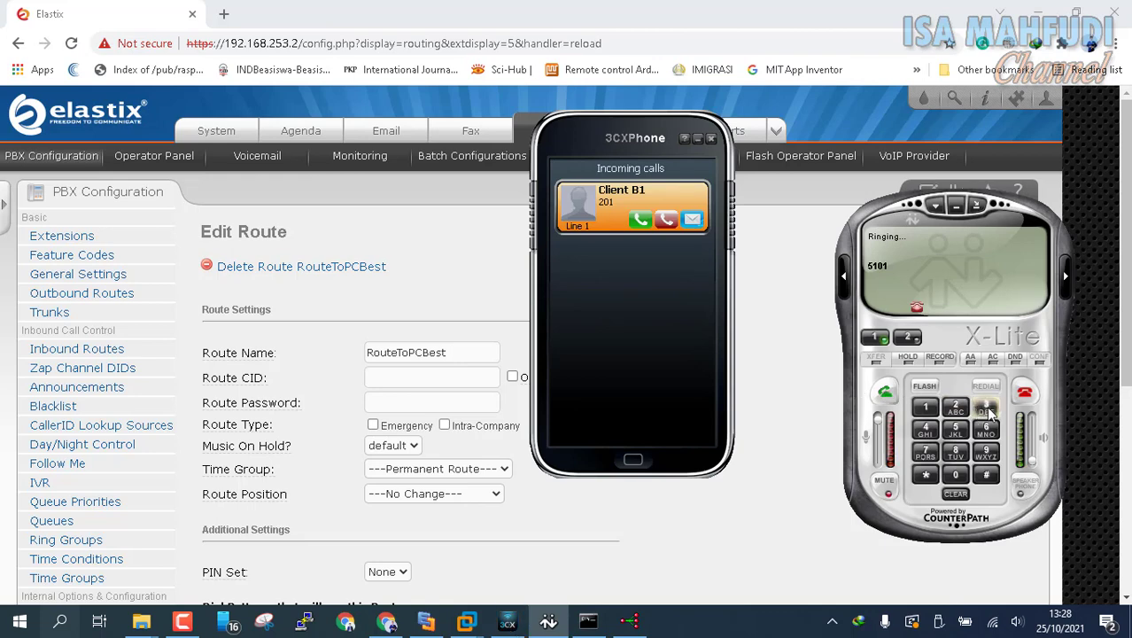
{"action": "left_click", "coordinate": [640, 219]}
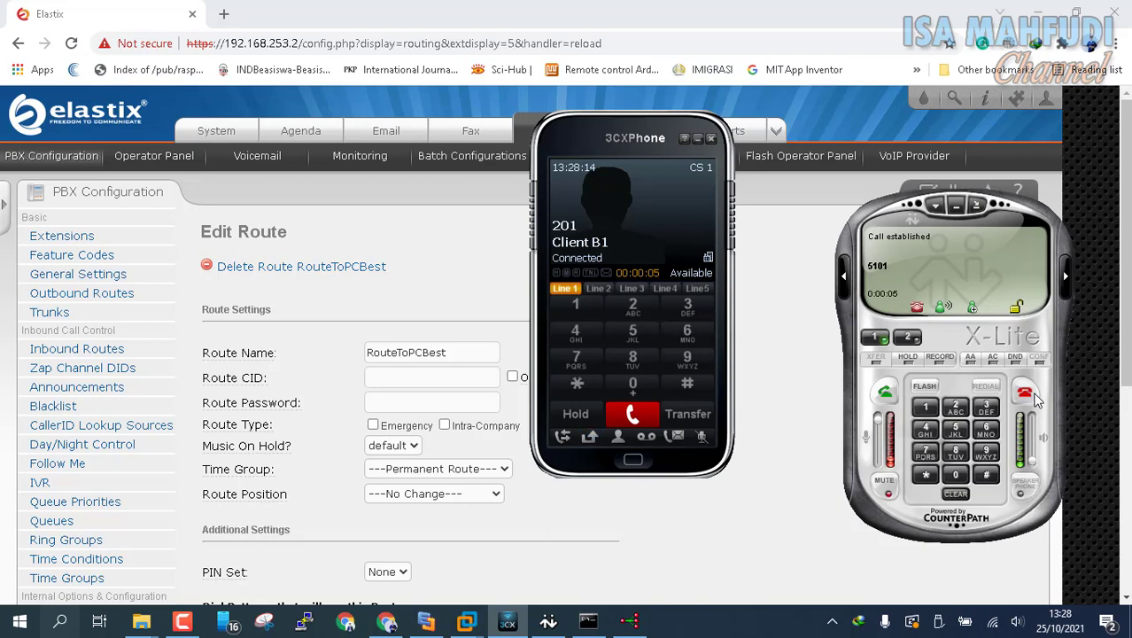
{"action": "left_click", "coordinate": [634, 416]}
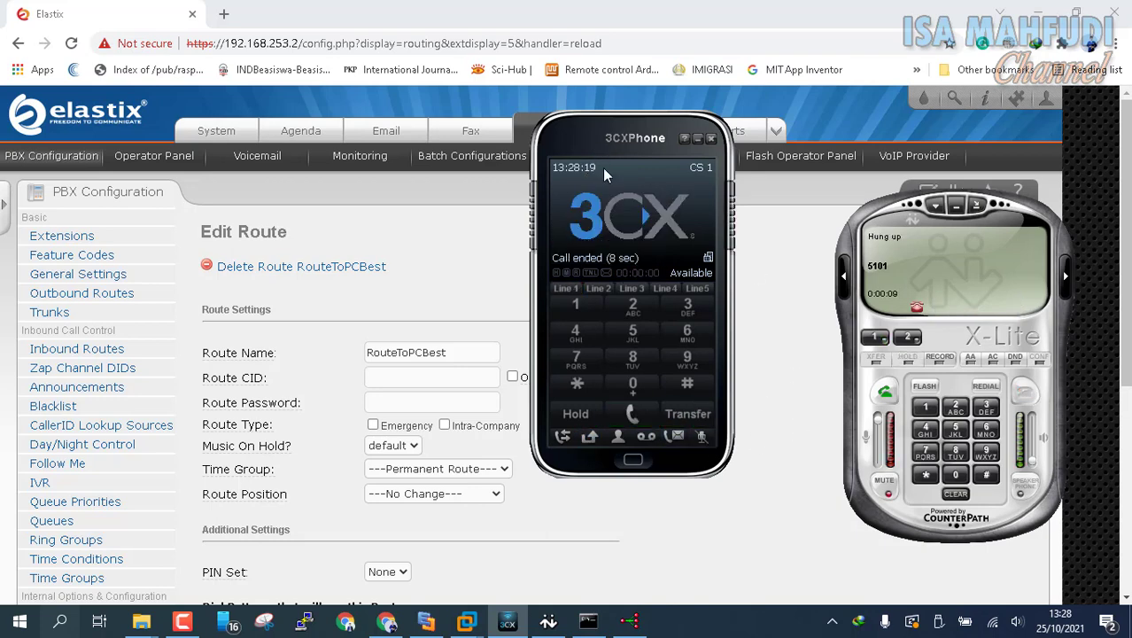
- Arrange the 3CXPhone, X-Lite and PC Best Networks SIP PBX windows side by side so the call log is visible
{"action": "left_click_drag", "start_coordinate": [602, 168], "coordinate": [645, 234]}
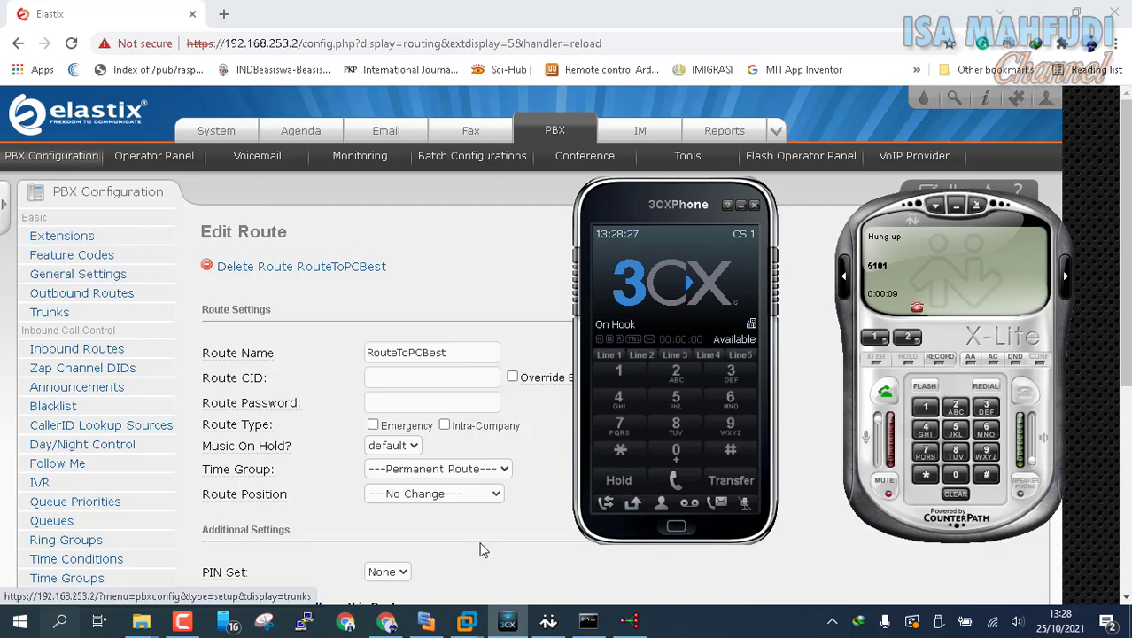
{"action": "left_click", "coordinate": [645, 621]}
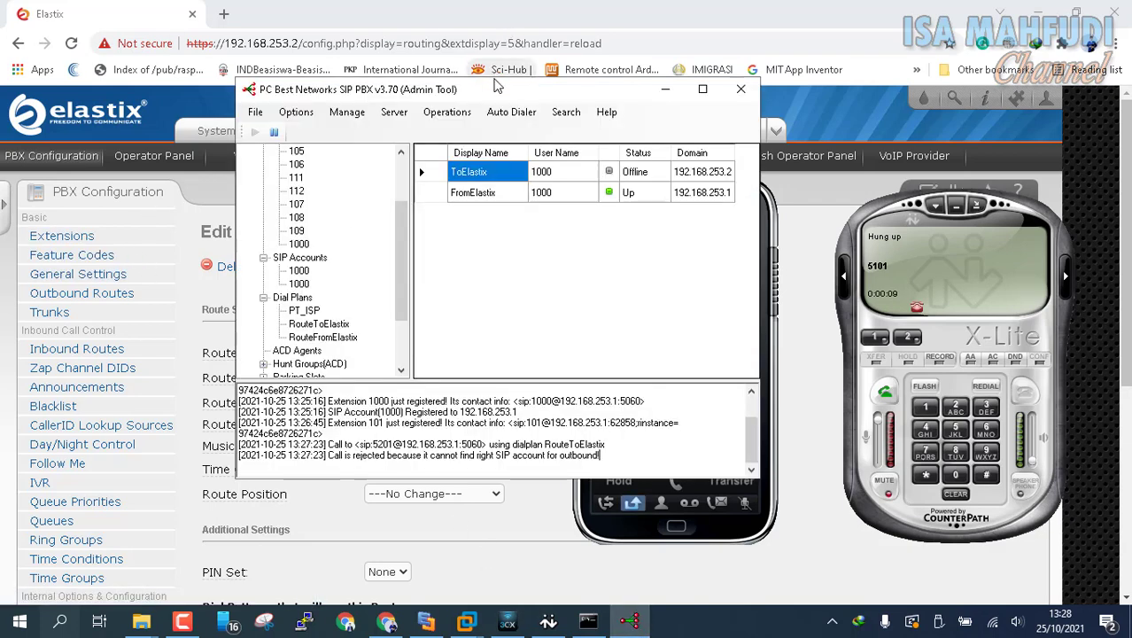
{"action": "left_click_drag", "start_coordinate": [460, 96], "coordinate": [255, 136]}
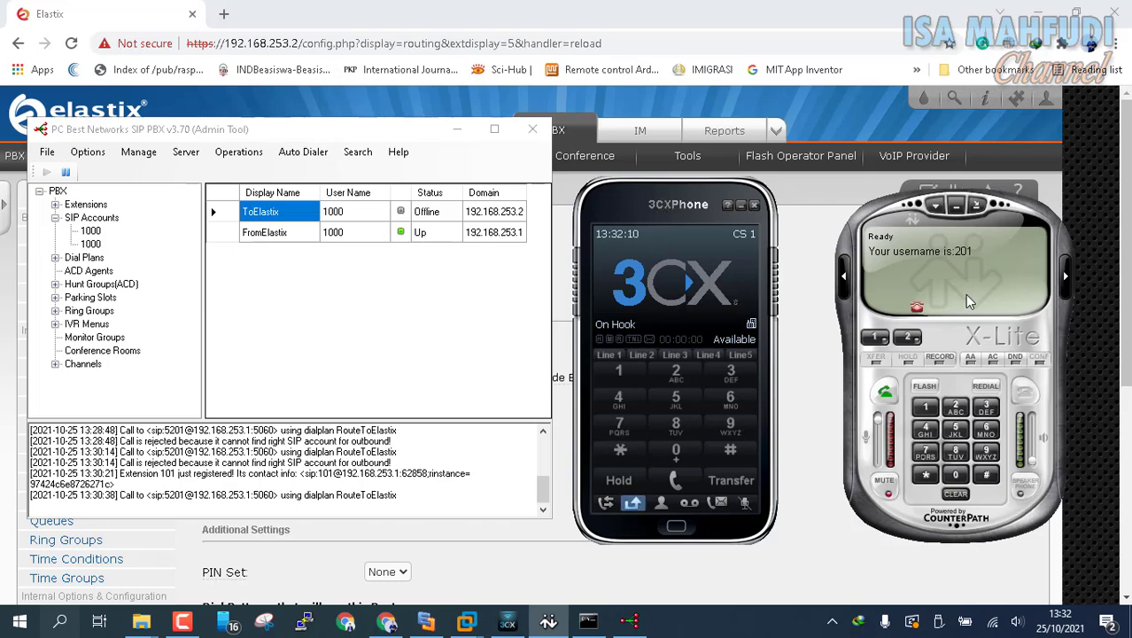
- Retry the call to 5201 from 3CXPhone while watching the PBX log
{"action": "left_click", "coordinate": [687, 399]}
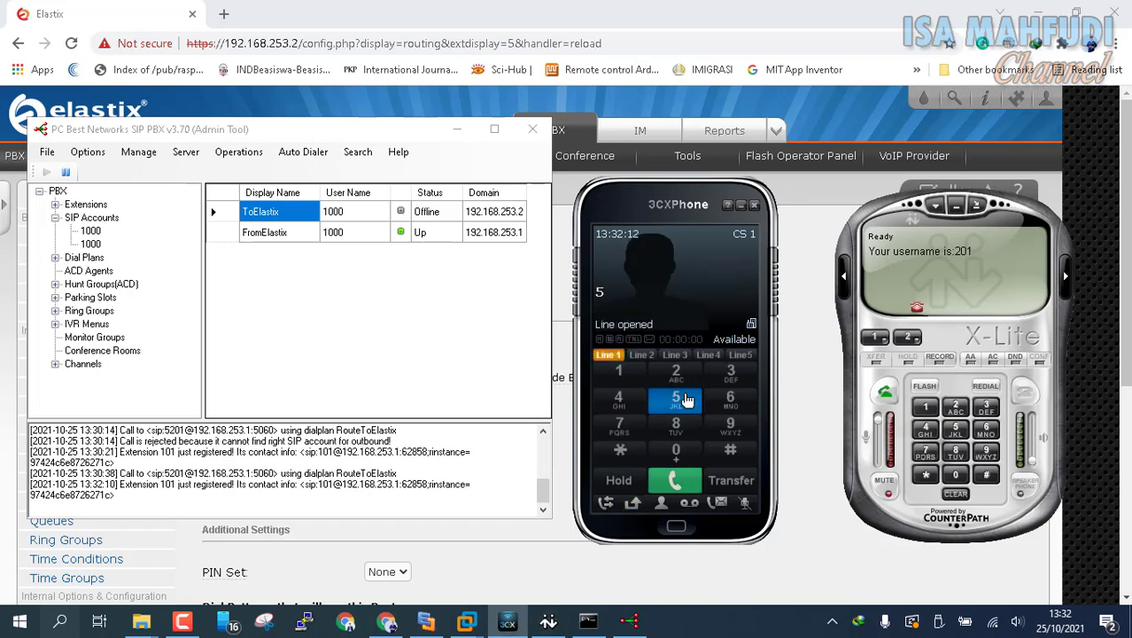
{"action": "left_click", "coordinate": [675, 374]}
{"action": "left_click", "coordinate": [675, 453]}
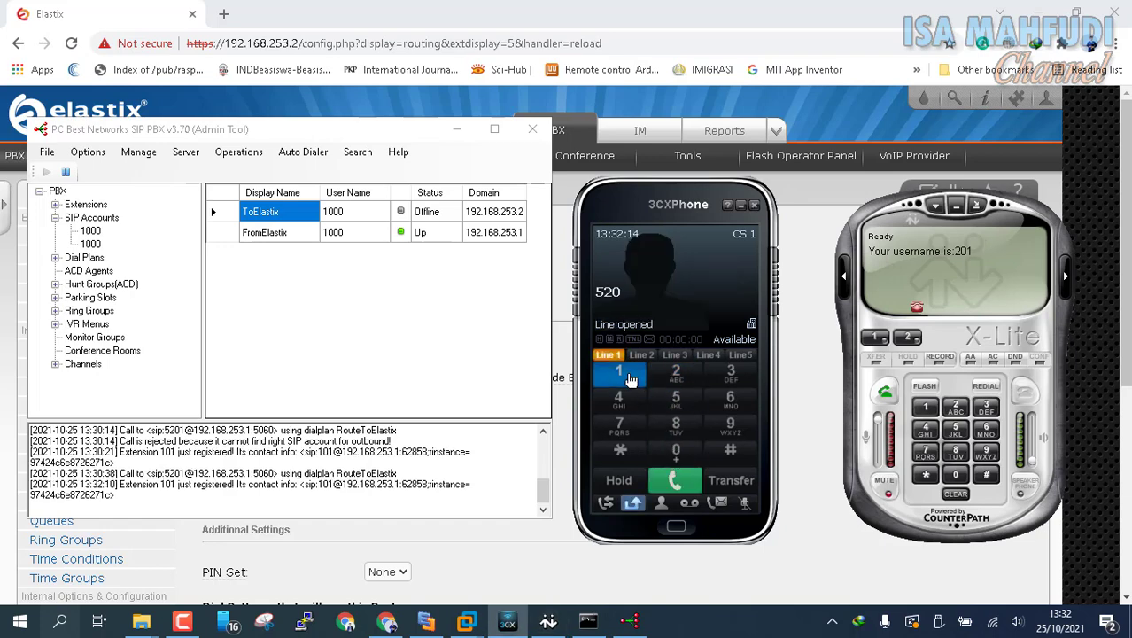
{"action": "left_click", "coordinate": [630, 379]}
{"action": "left_click", "coordinate": [669, 485]}
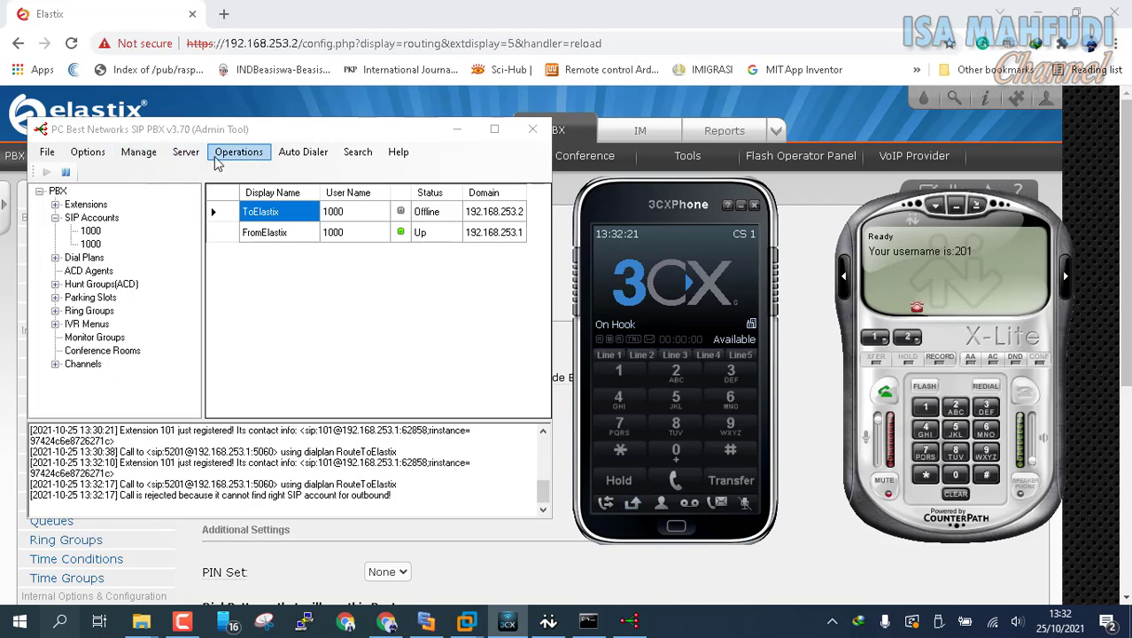
- Mark the ToElastix SIP account as a SIP trunk in the PBX, save it, and close the SIP account list
{"action": "left_click", "coordinate": [96, 156]}
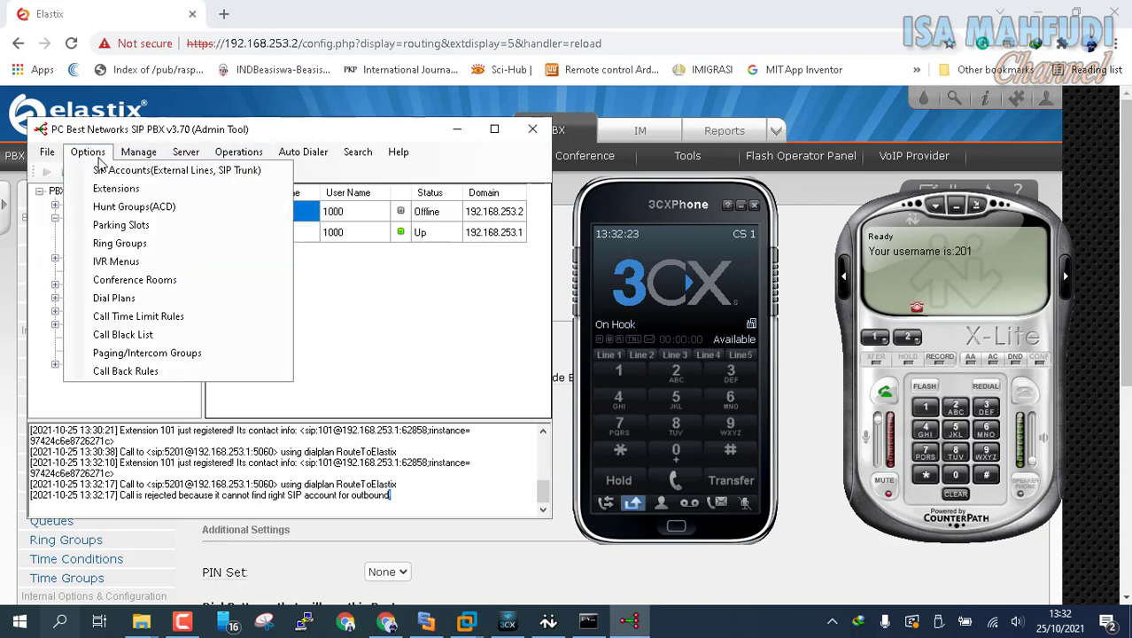
{"action": "left_click", "coordinate": [133, 170]}
{"action": "left_click", "coordinate": [85, 175]}
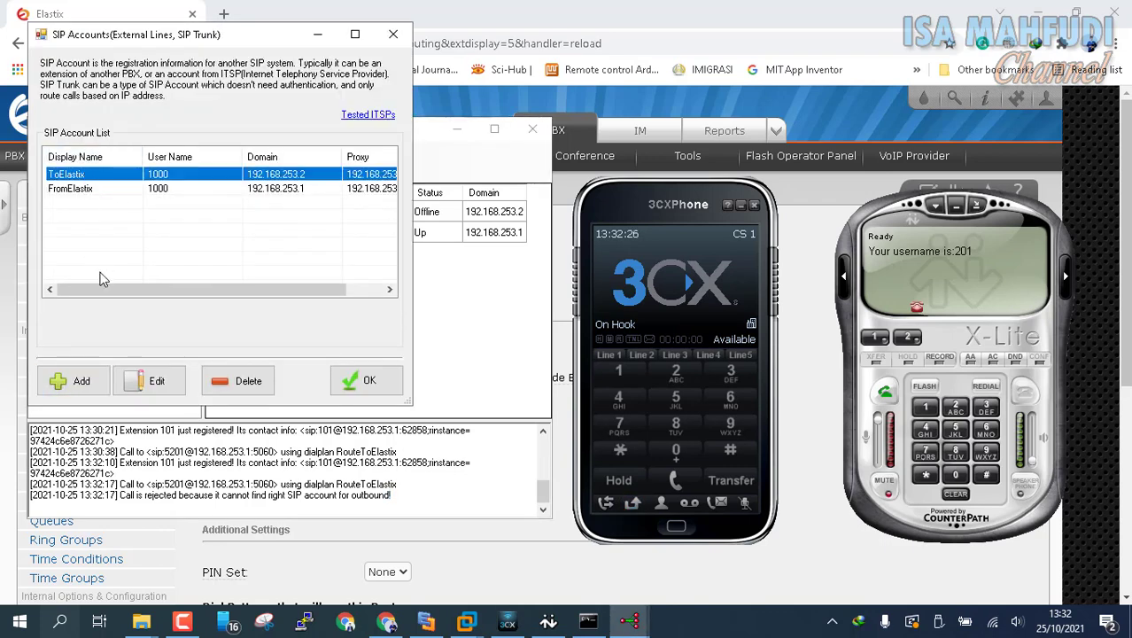
{"action": "left_click", "coordinate": [151, 381]}
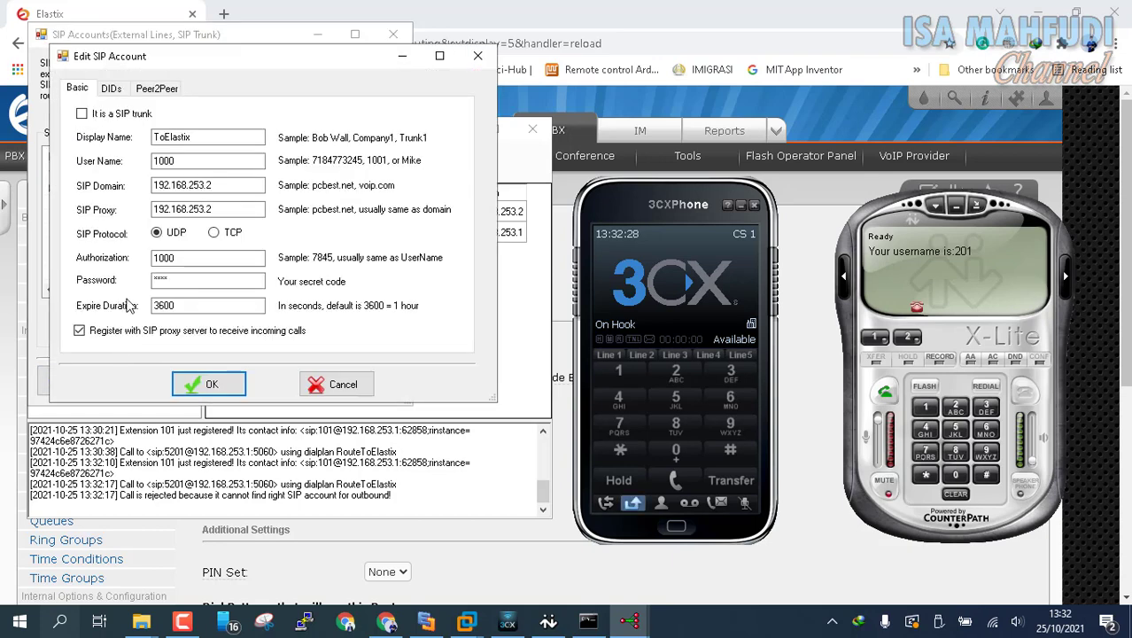
{"action": "left_click", "coordinate": [88, 120]}
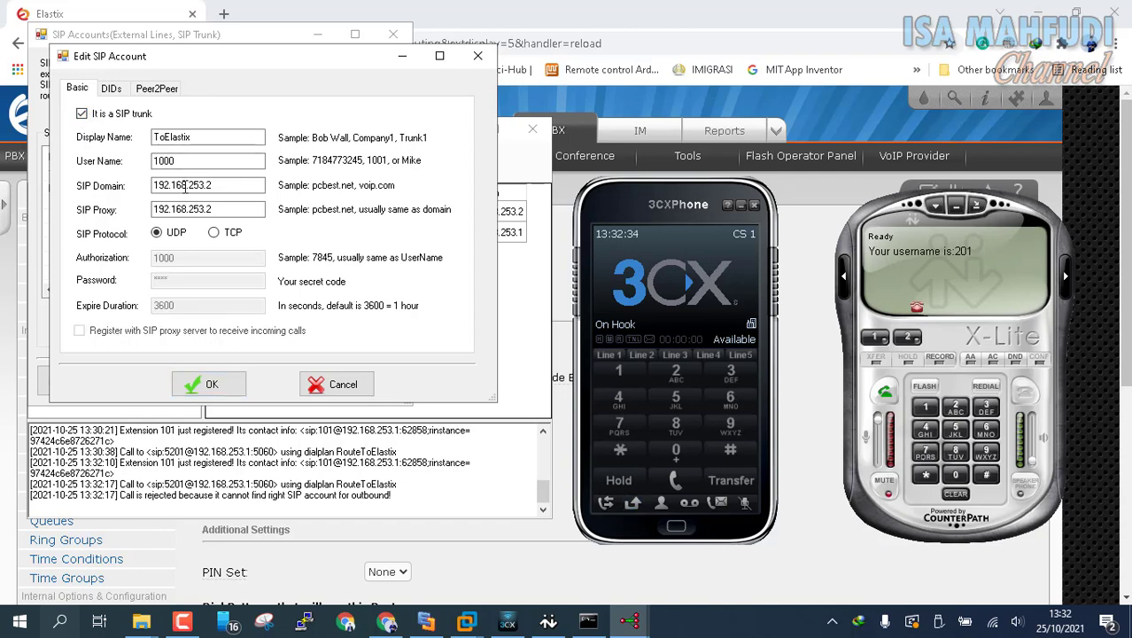
{"action": "left_click", "coordinate": [211, 386]}
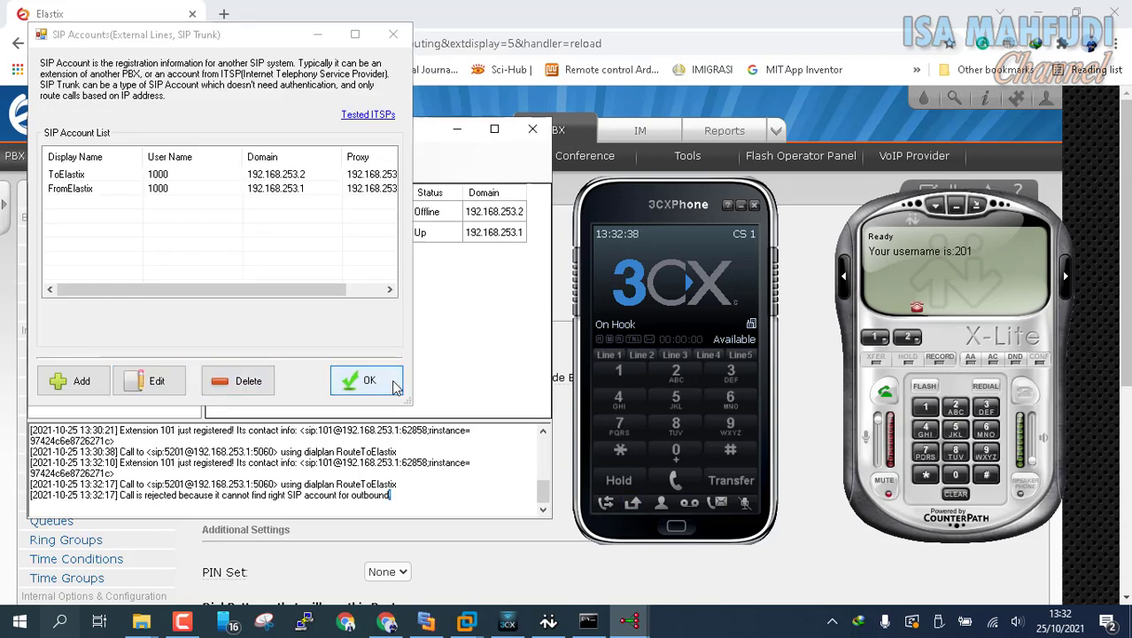
{"action": "left_click", "coordinate": [354, 381]}
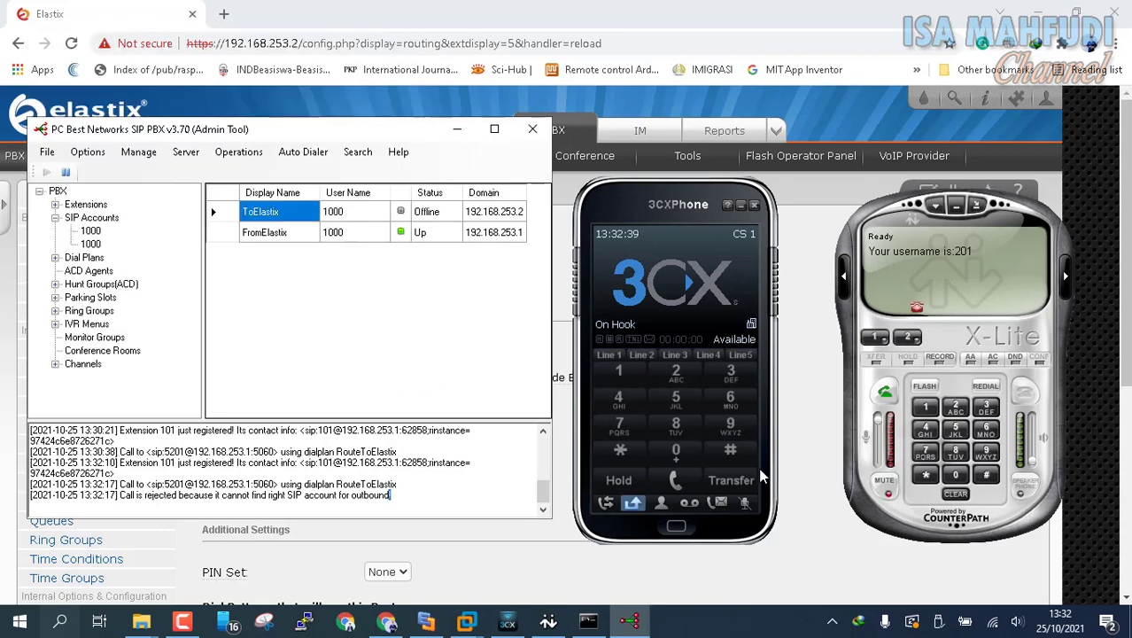
- Call 5201 from 3CXPhone, answer the incoming call on X-Lite, and hang up
{"action": "left_click", "coordinate": [687, 396]}
{"action": "left_click", "coordinate": [678, 376]}
{"action": "left_click", "coordinate": [694, 451]}
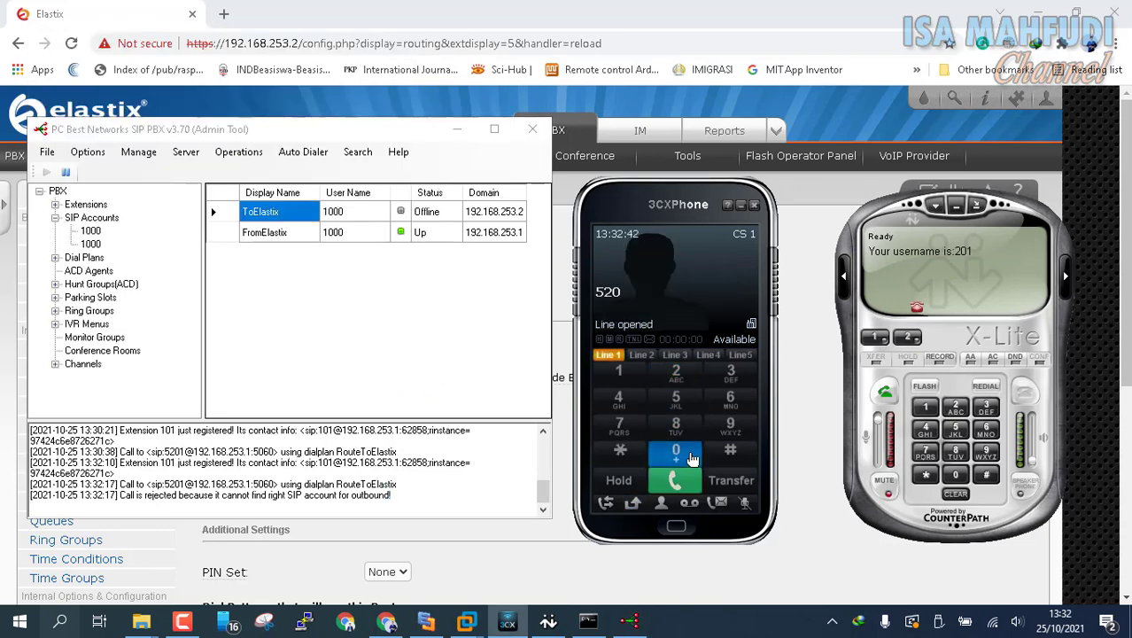
{"action": "left_click", "coordinate": [618, 372]}
{"action": "left_click", "coordinate": [677, 480]}
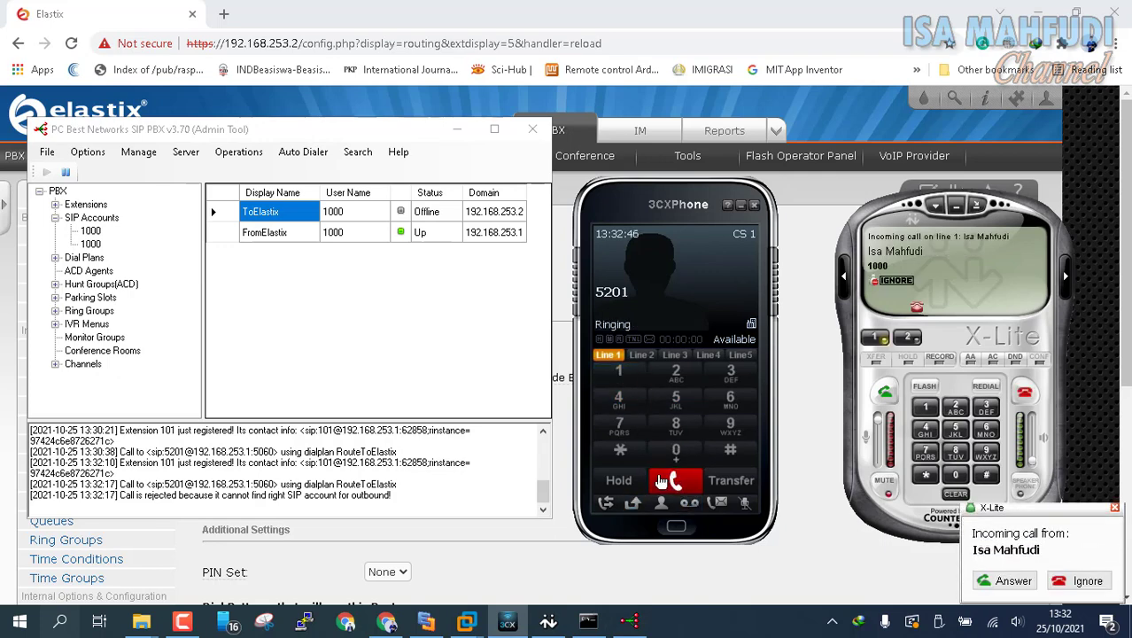
{"action": "left_click", "coordinate": [1014, 582]}
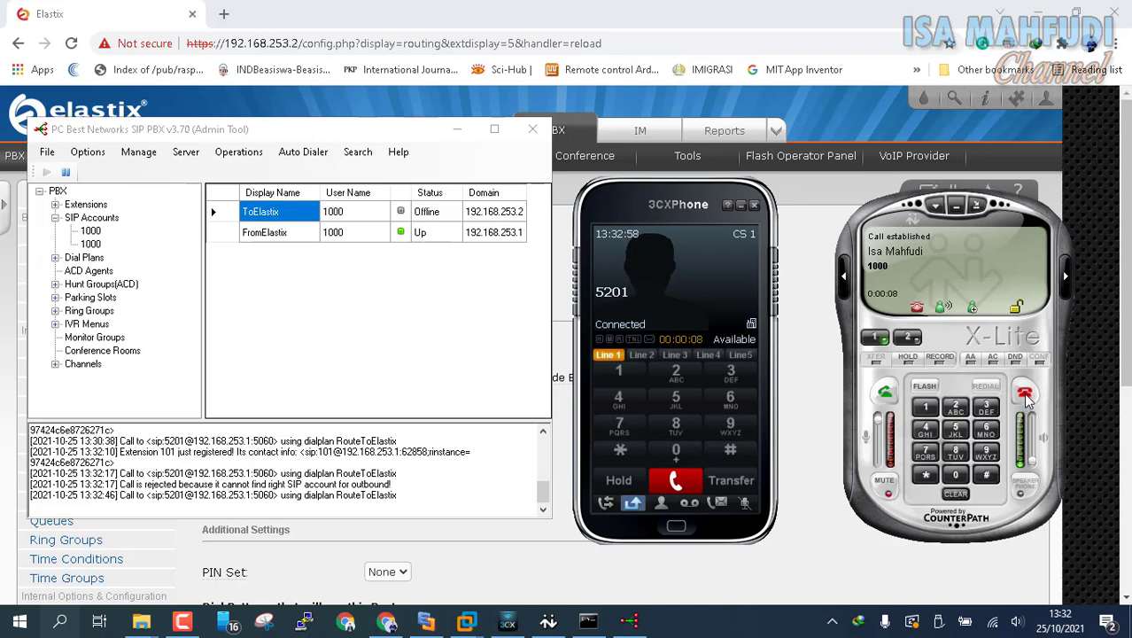
{"action": "left_click", "coordinate": [1025, 394]}
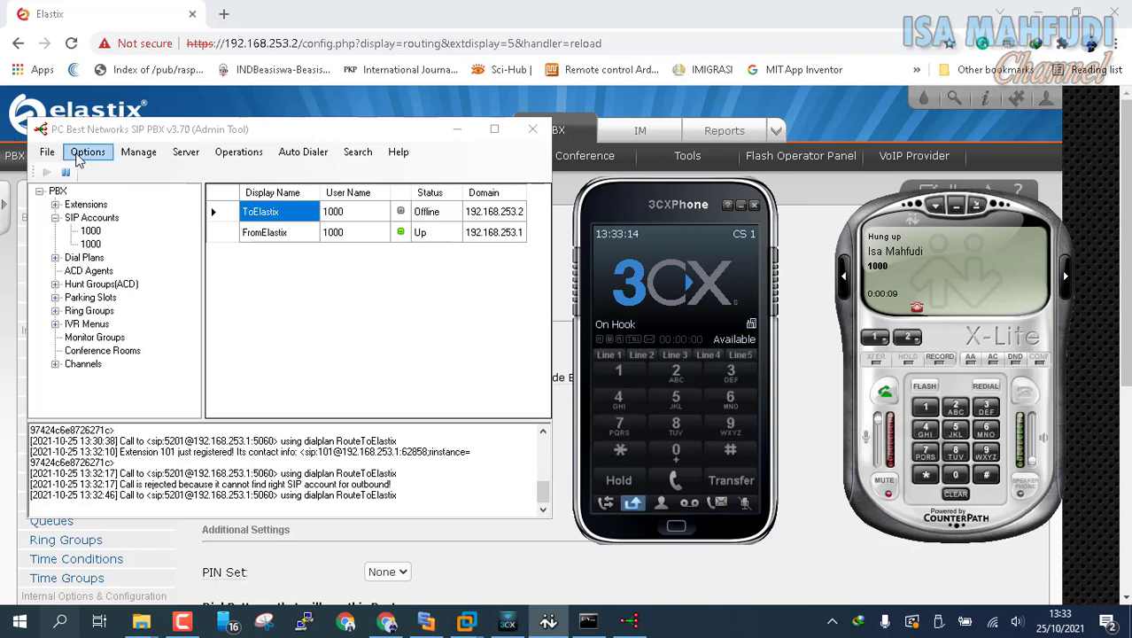
- Review the ToElastix SIP account settings in the PBX, cancel without changes, and close the account list
{"action": "left_click", "coordinate": [94, 155]}
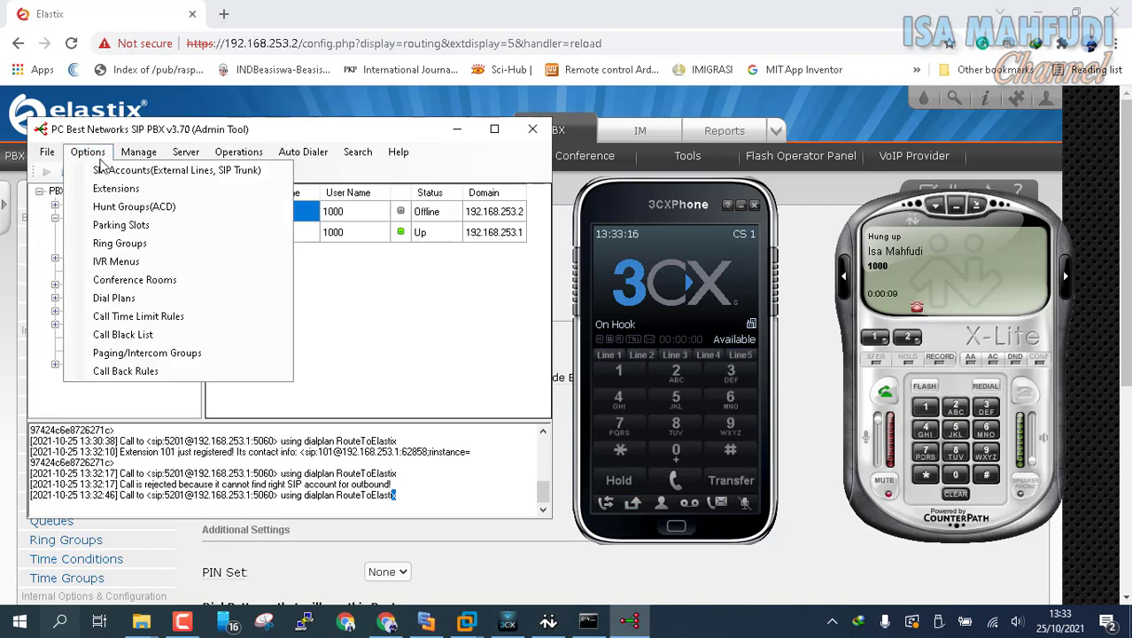
{"action": "left_click", "coordinate": [106, 171]}
{"action": "left_click", "coordinate": [139, 197]}
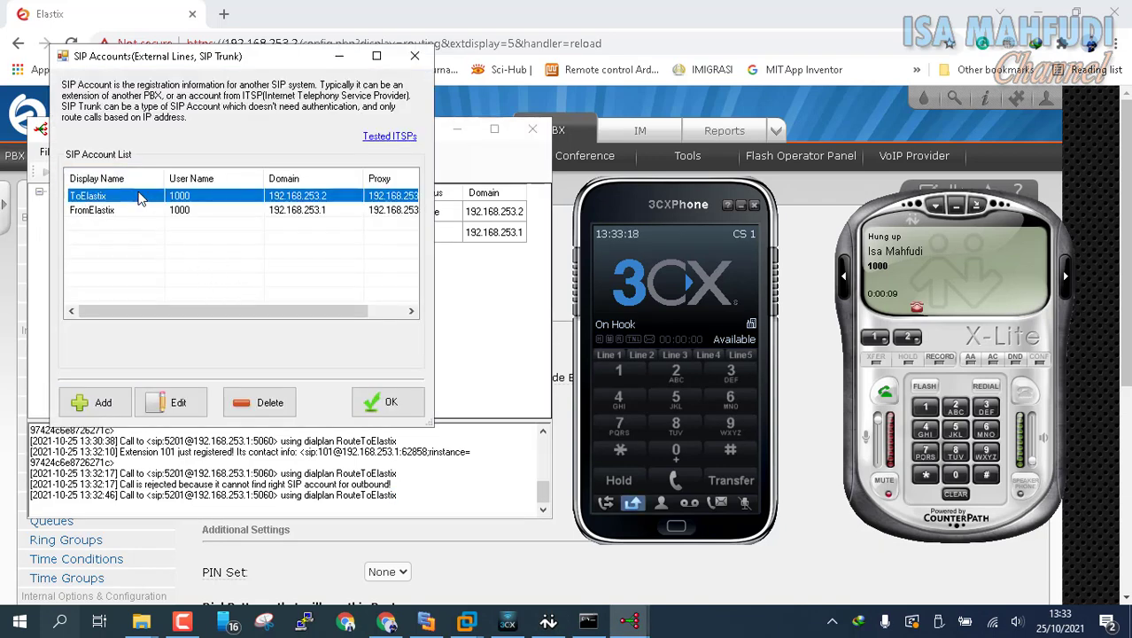
{"action": "left_click", "coordinate": [168, 403]}
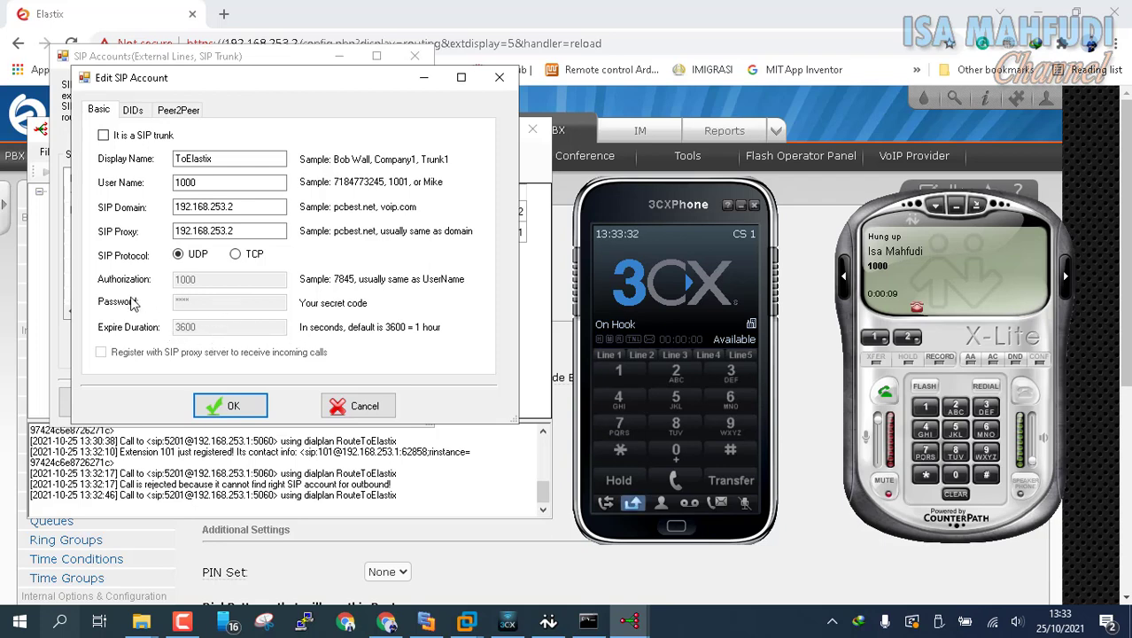
{"action": "left_click", "coordinate": [376, 416]}
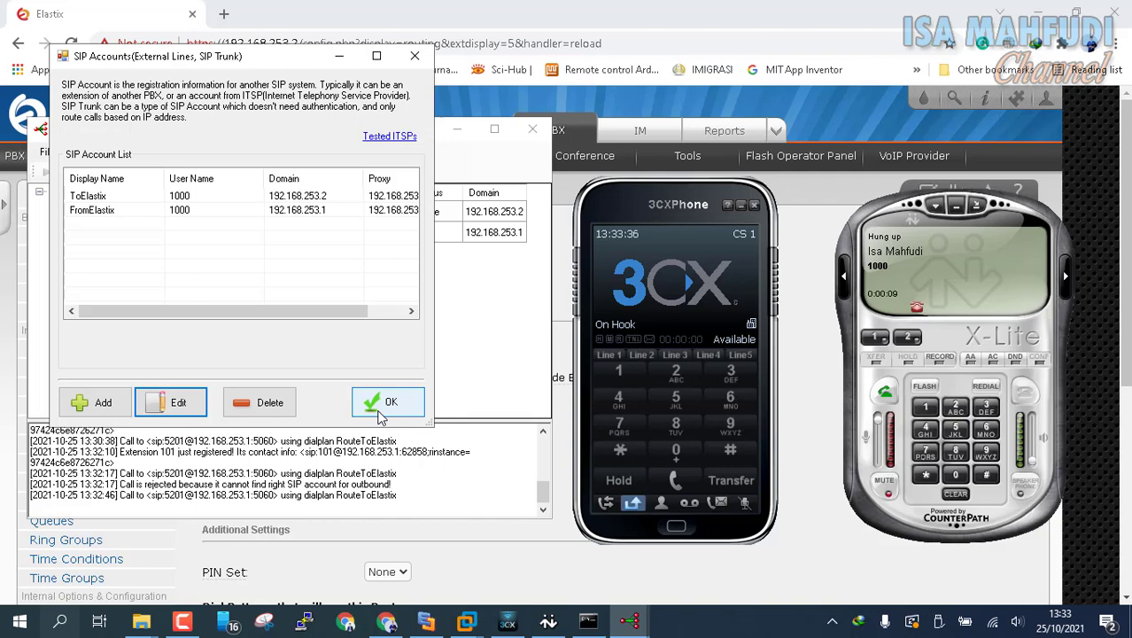
{"action": "left_click", "coordinate": [387, 408]}
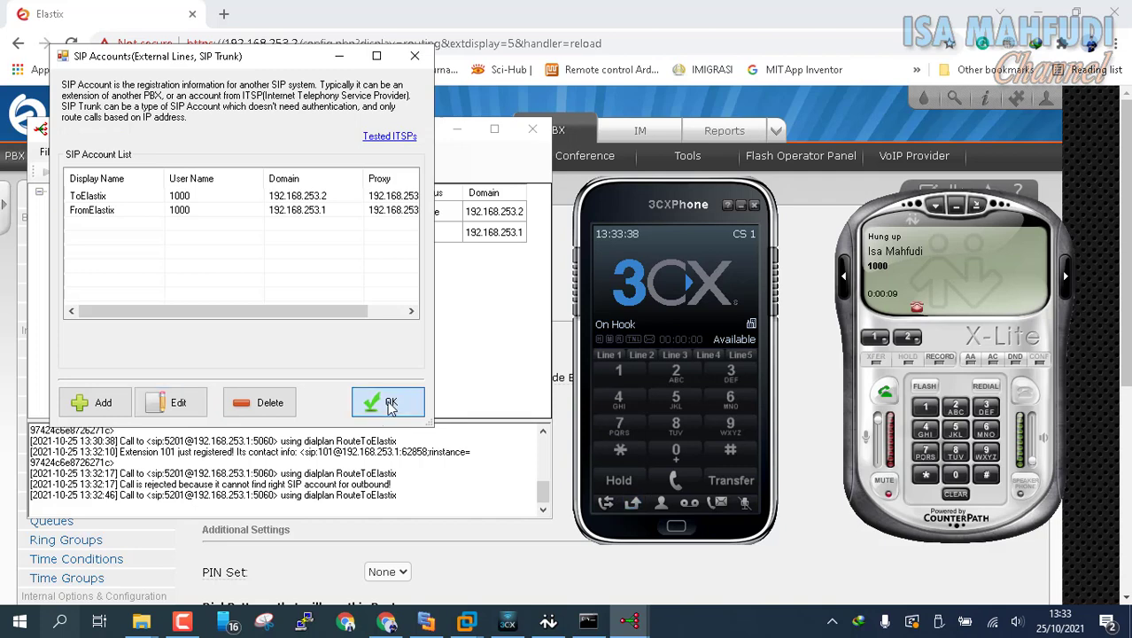